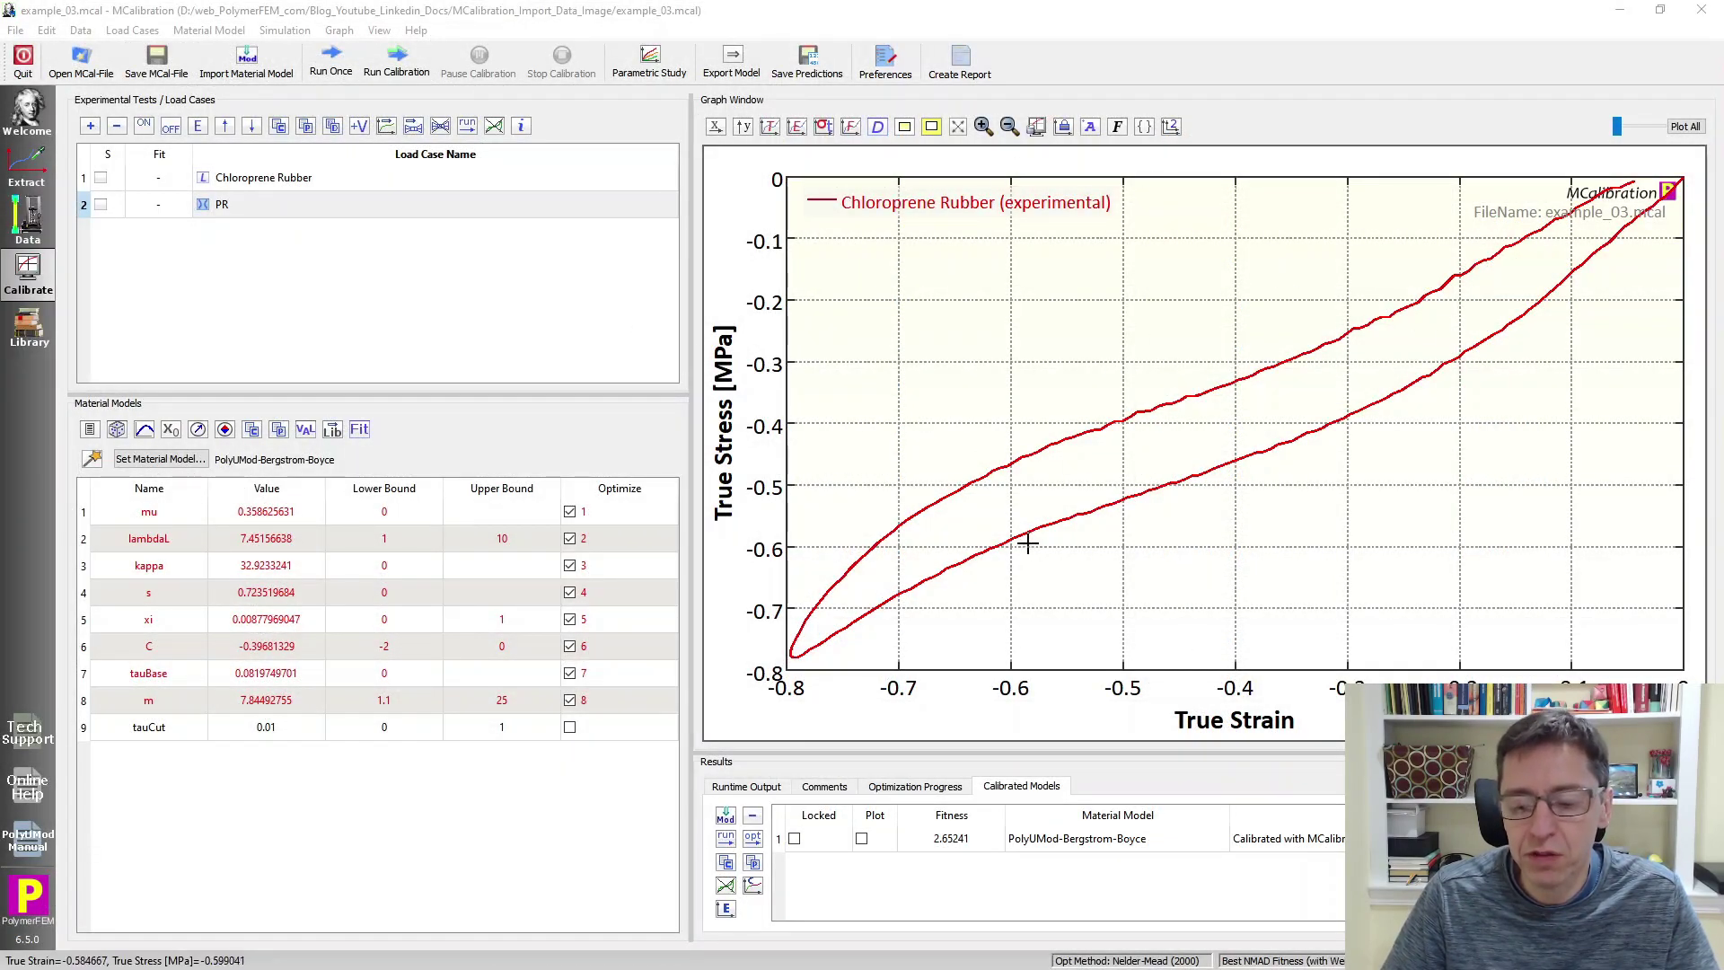
# Step: Open the Save Image dialog for the Chloroprene Rubber stress-strain plot
pyautogui.click(1036, 126)
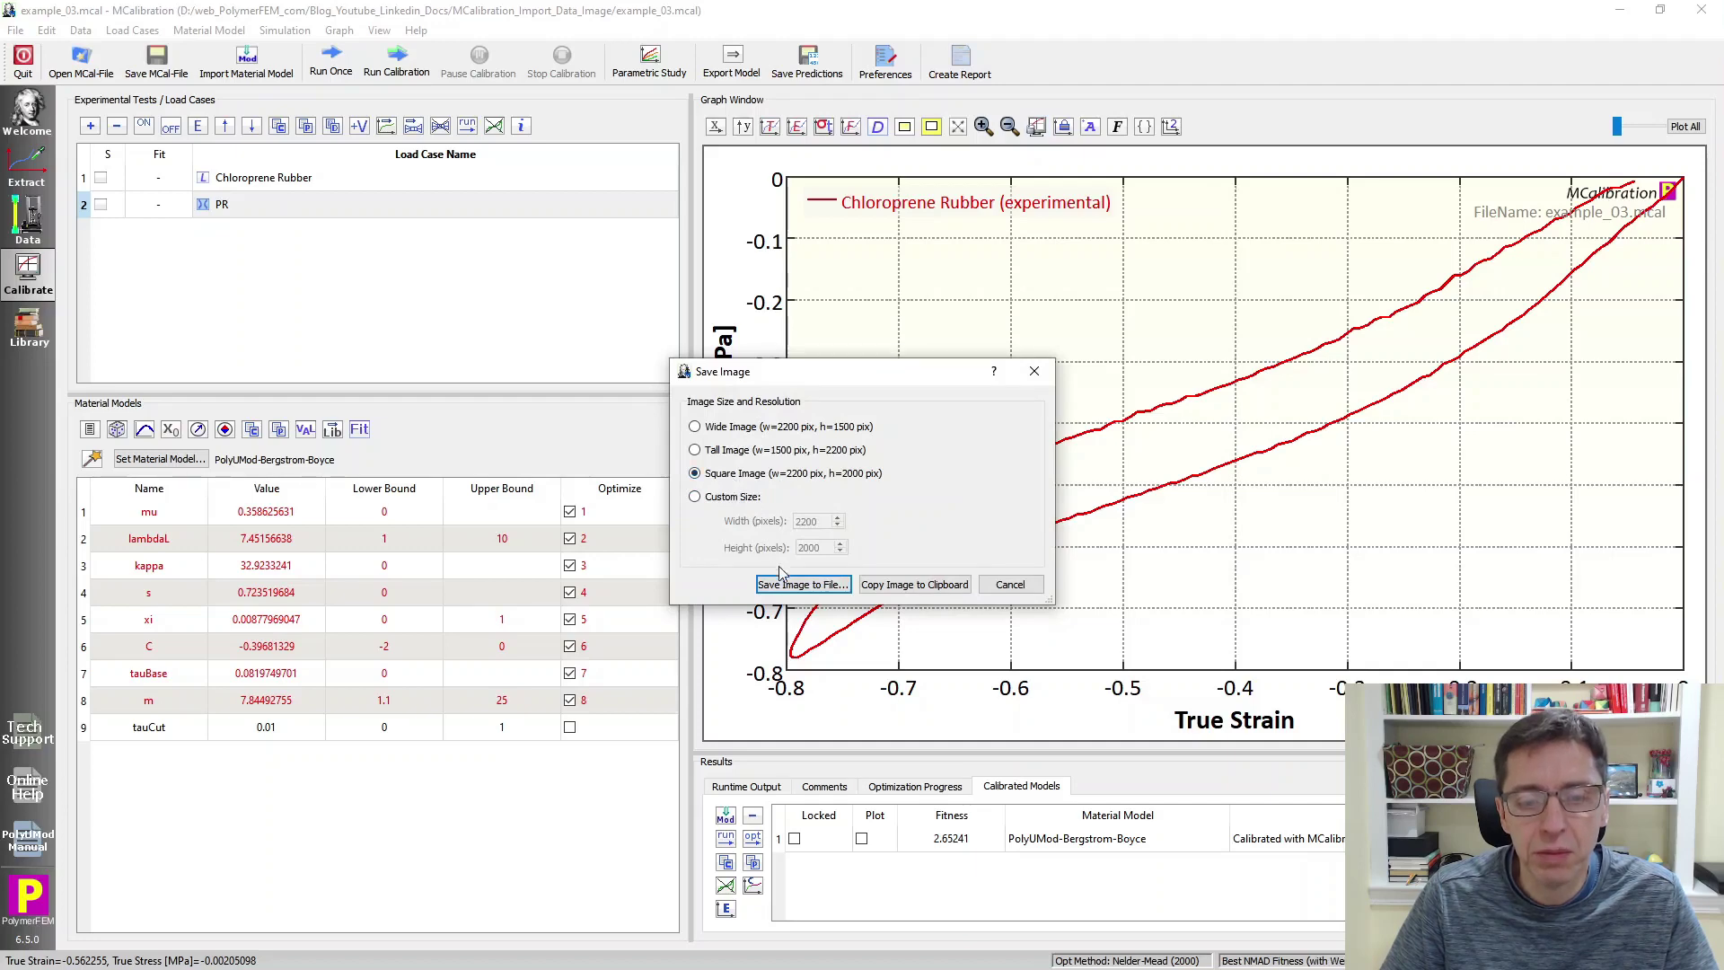
# Step: Save the plot image as example_03.png and check it in the project folder
pyautogui.click(801, 584)
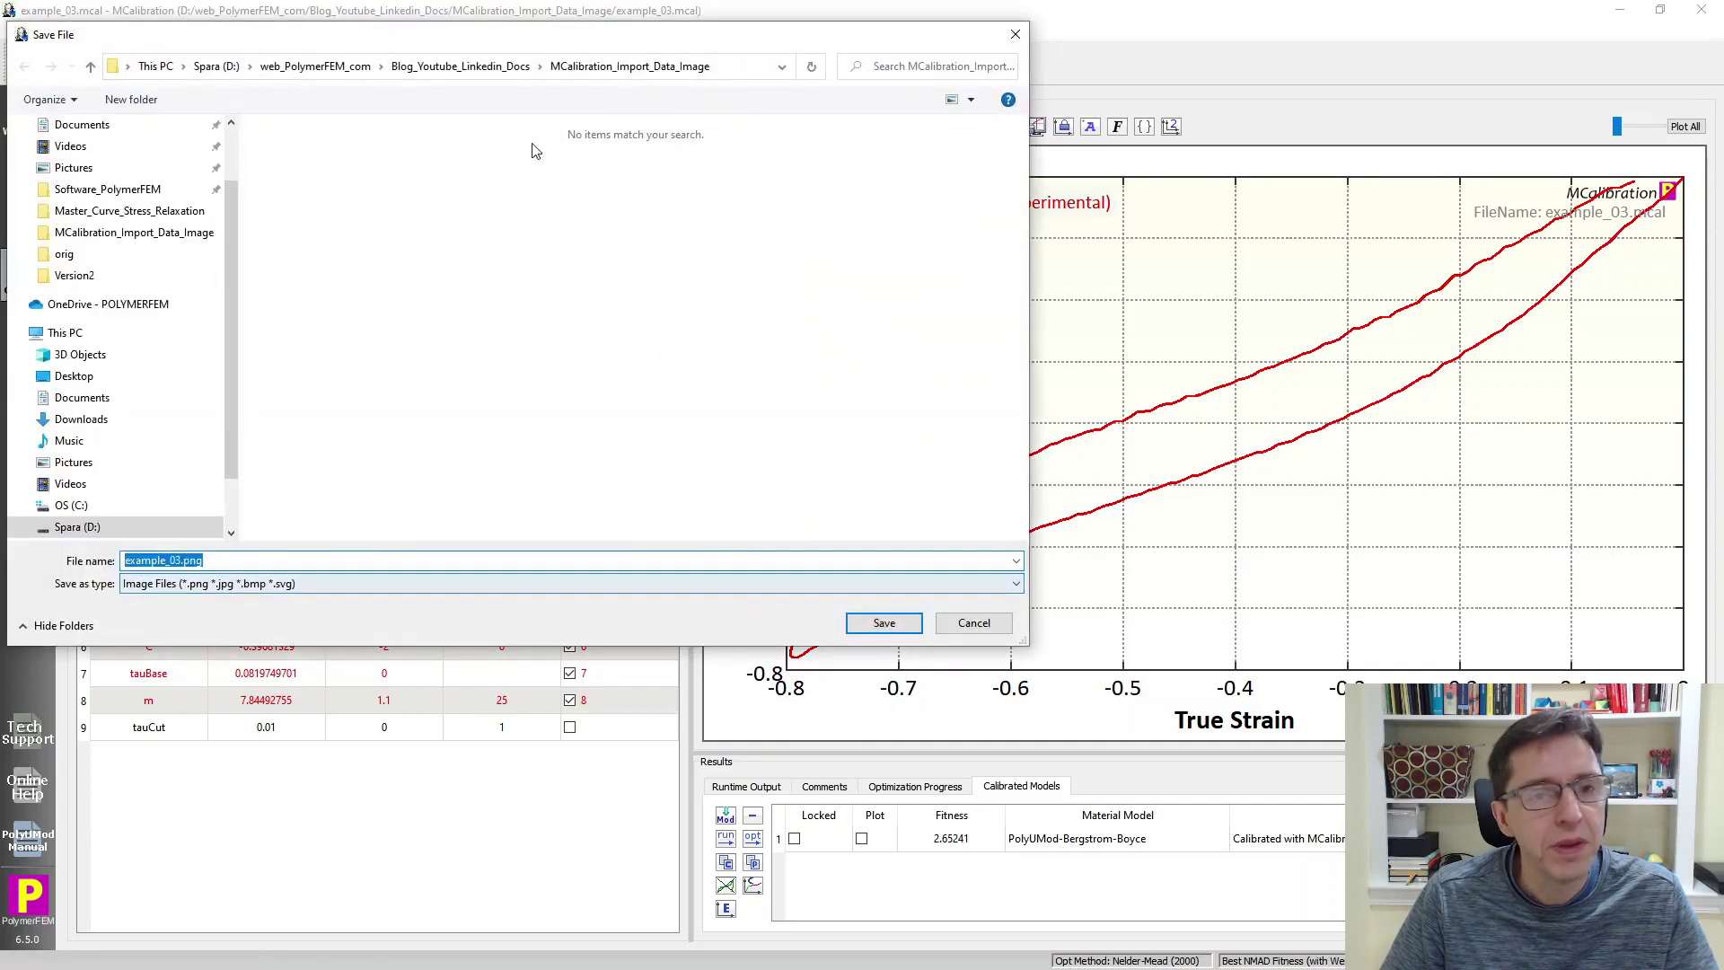
pyautogui.click(882, 630)
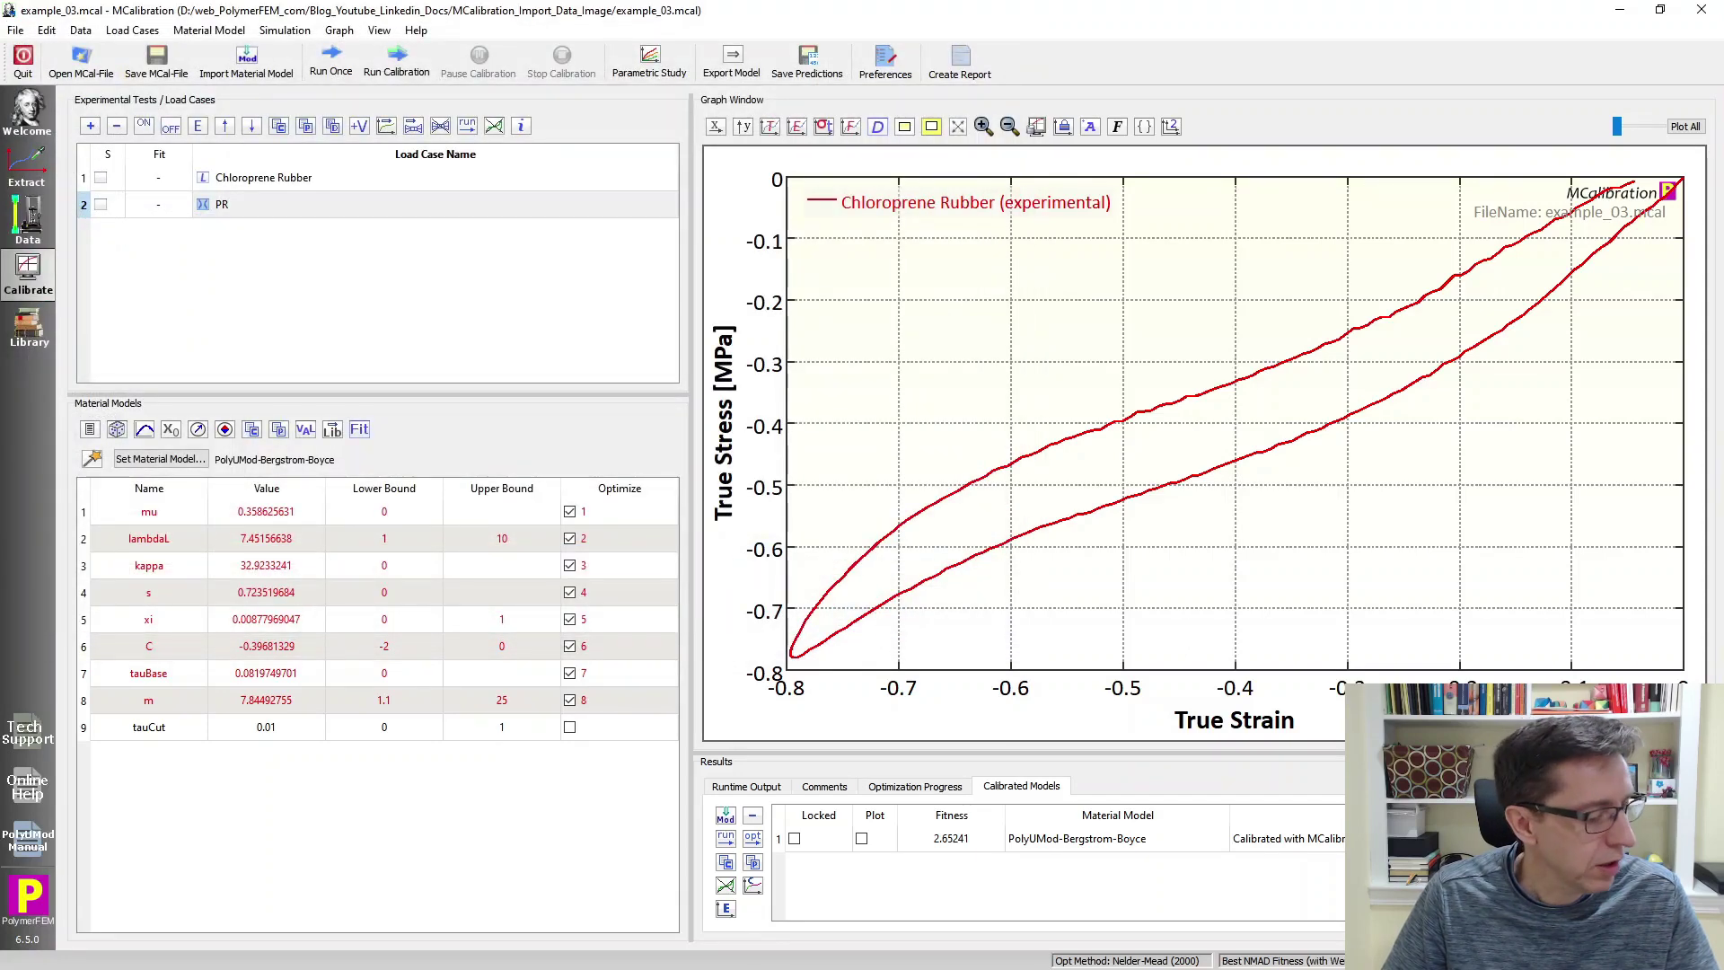
pyautogui.hotkey('alt', 'Tab')
pyautogui.click(380, 229)
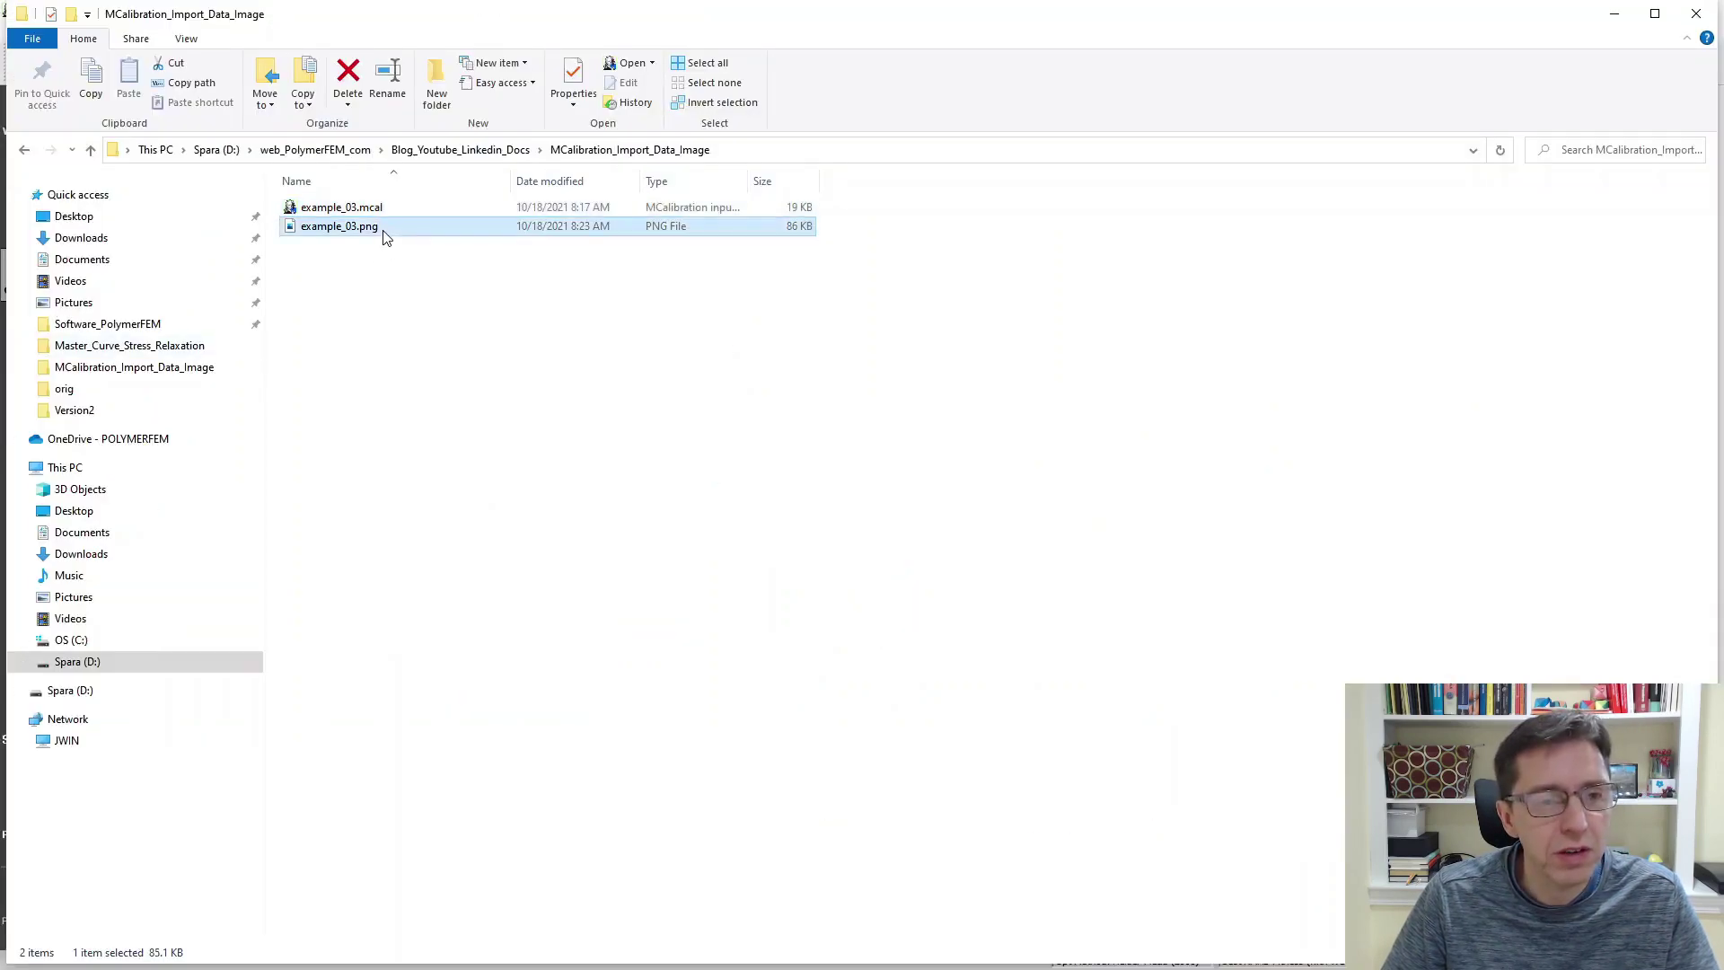
pyautogui.doubleClick(382, 231)
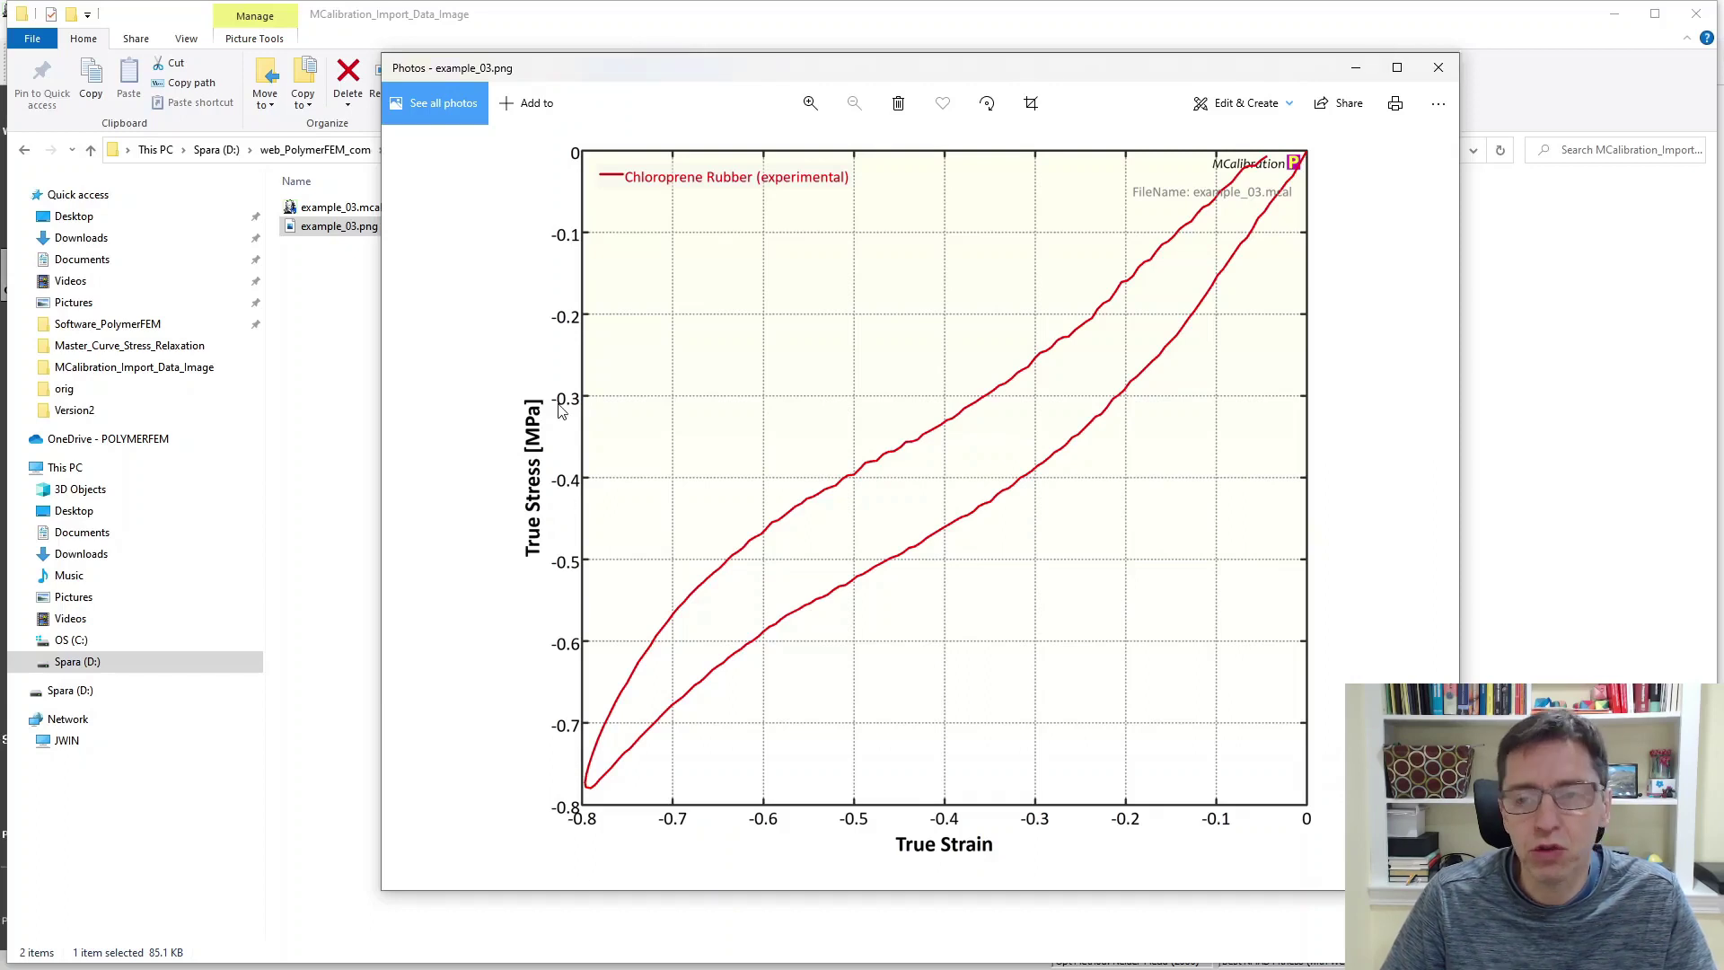
pyautogui.click(1438, 69)
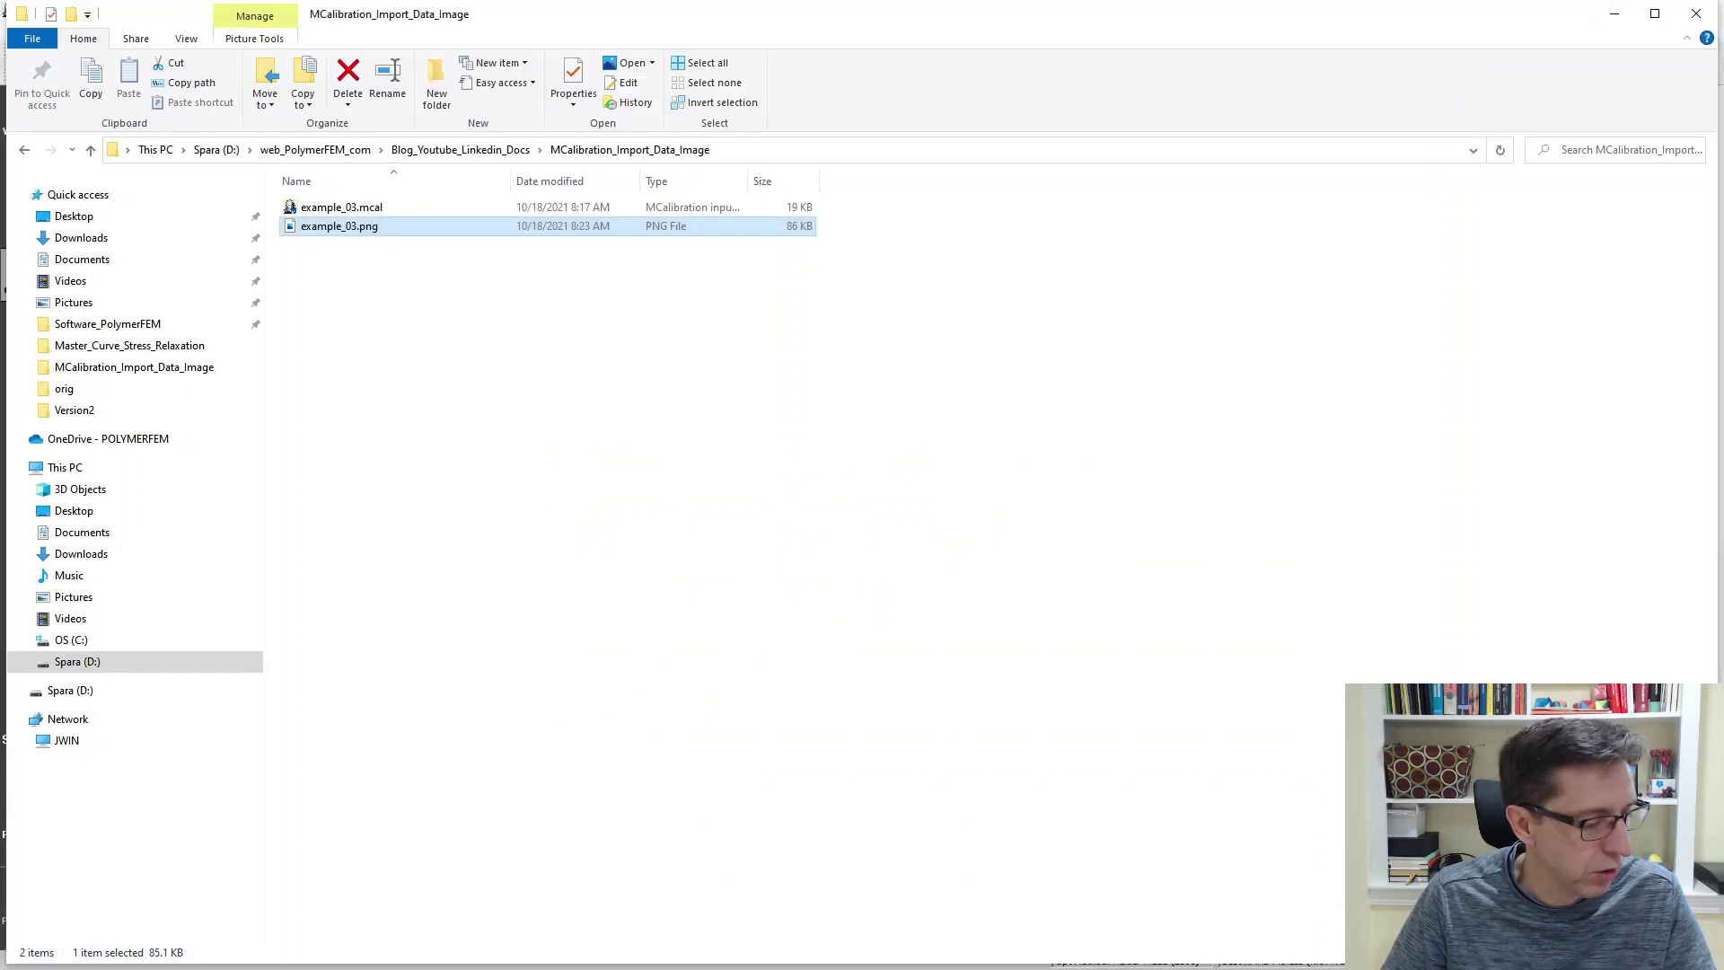
# Step: Load example_03.png into the Extract page for digitizing
pyautogui.hotkey('alt', 'Tab')
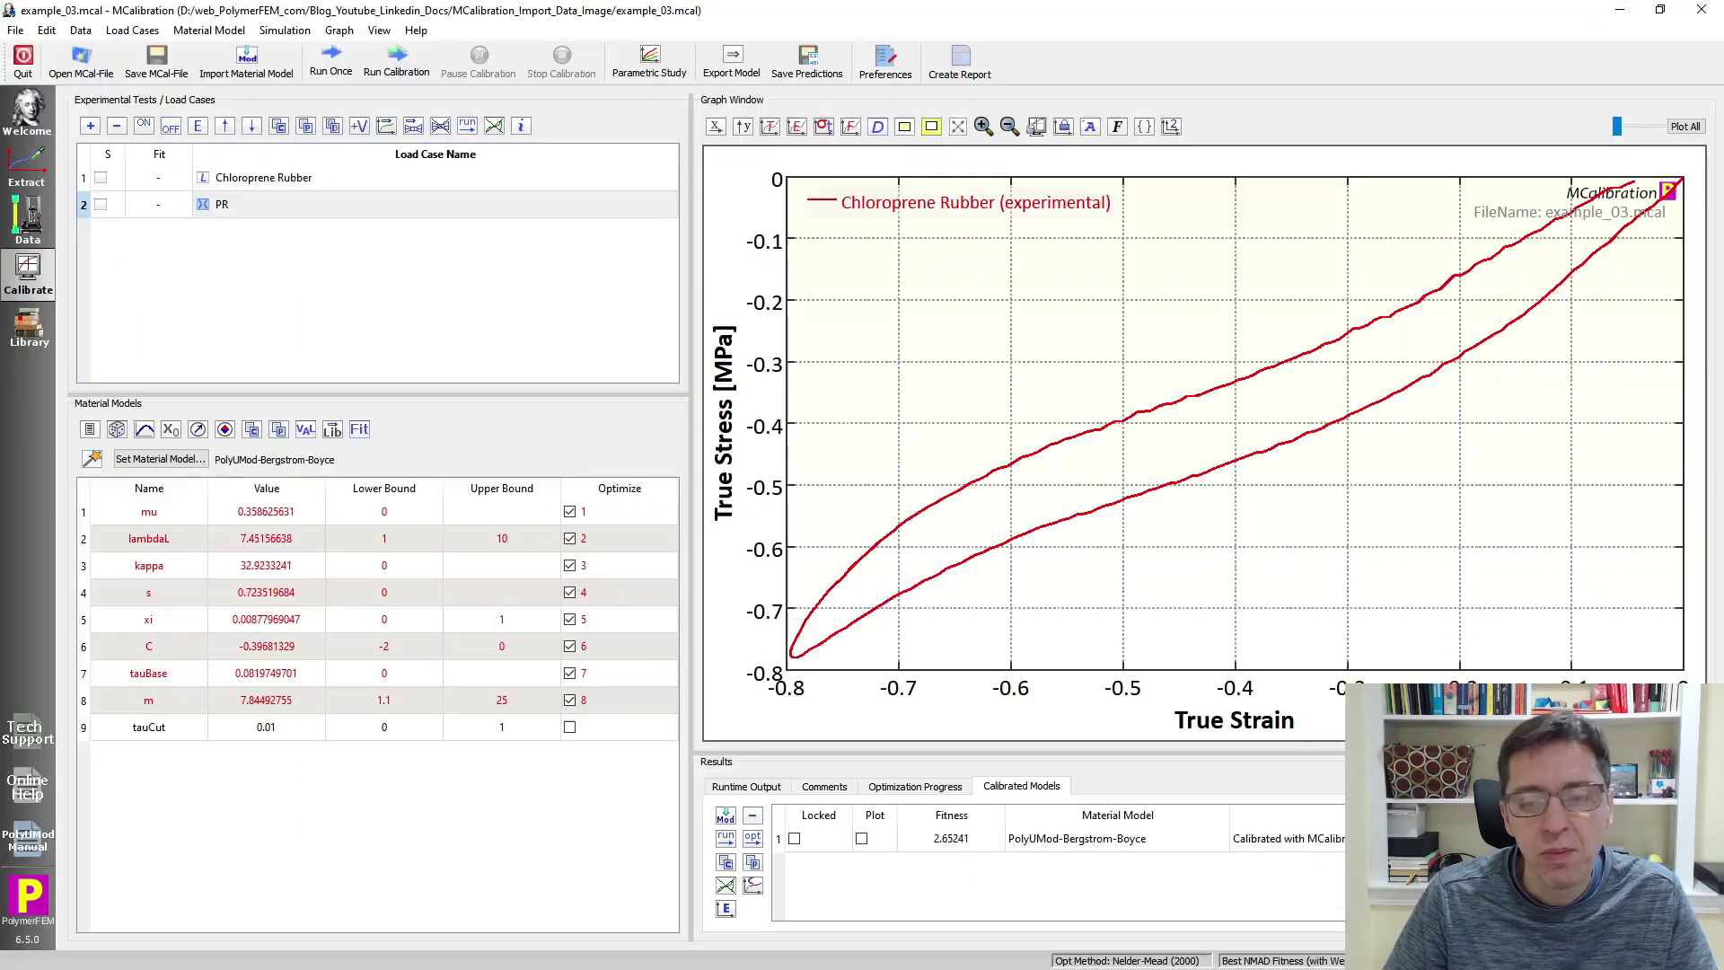
pyautogui.click(377, 205)
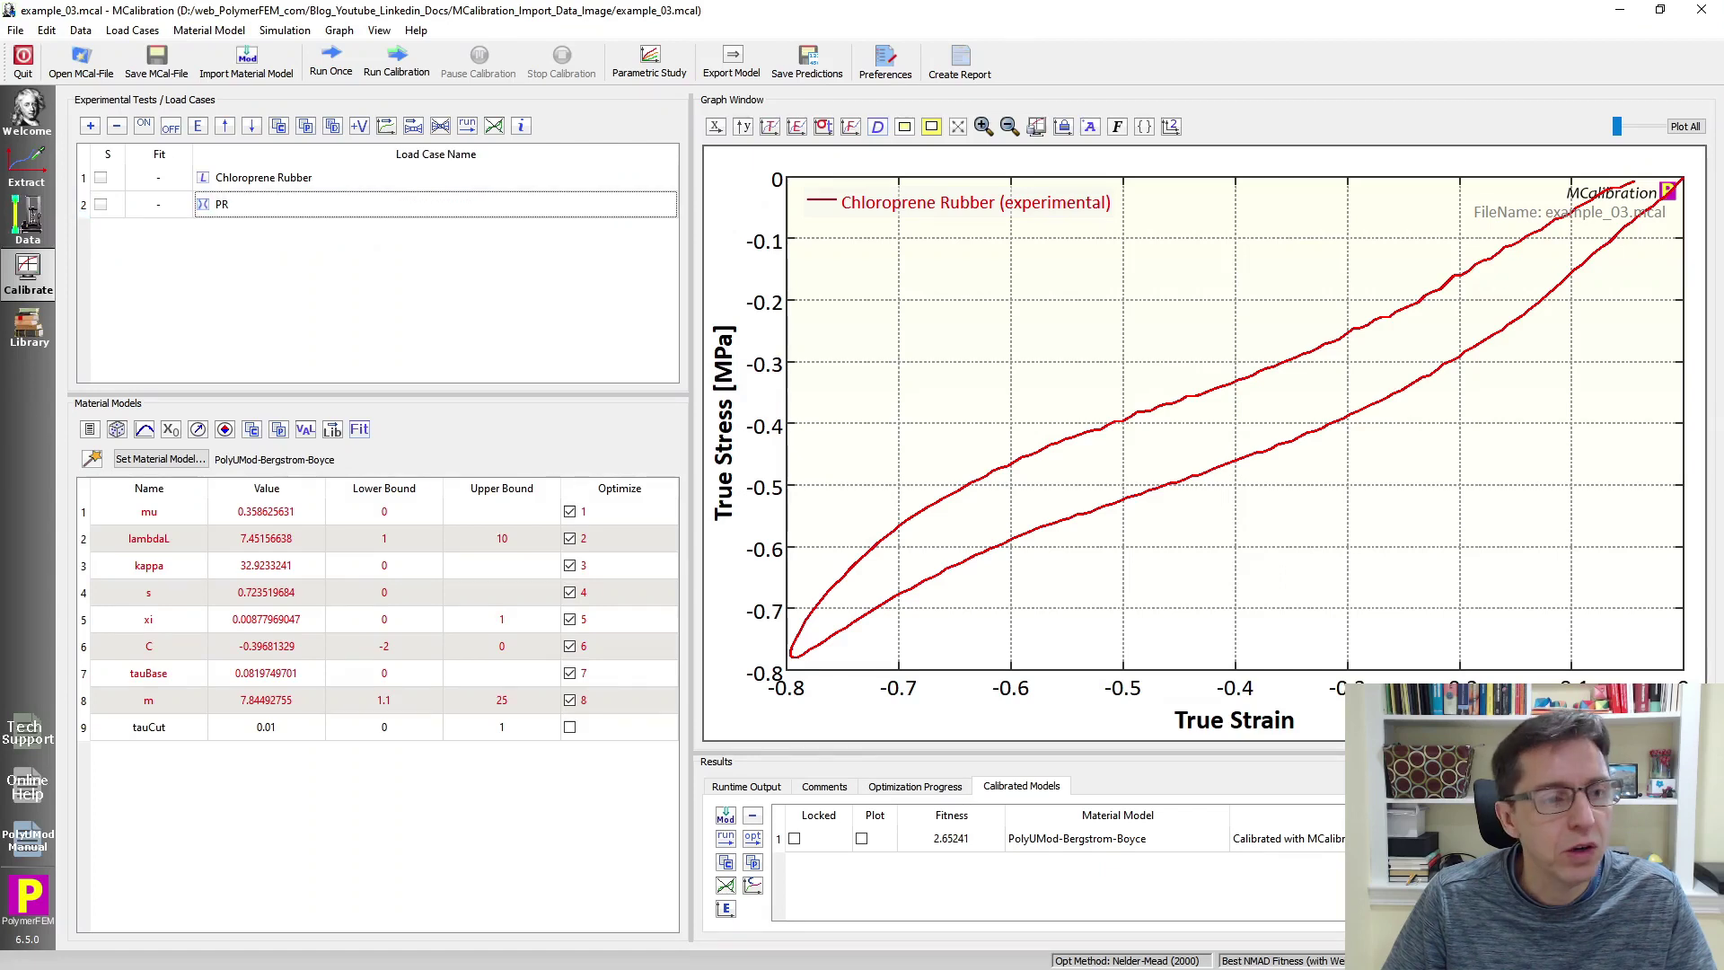
pyautogui.click(27, 169)
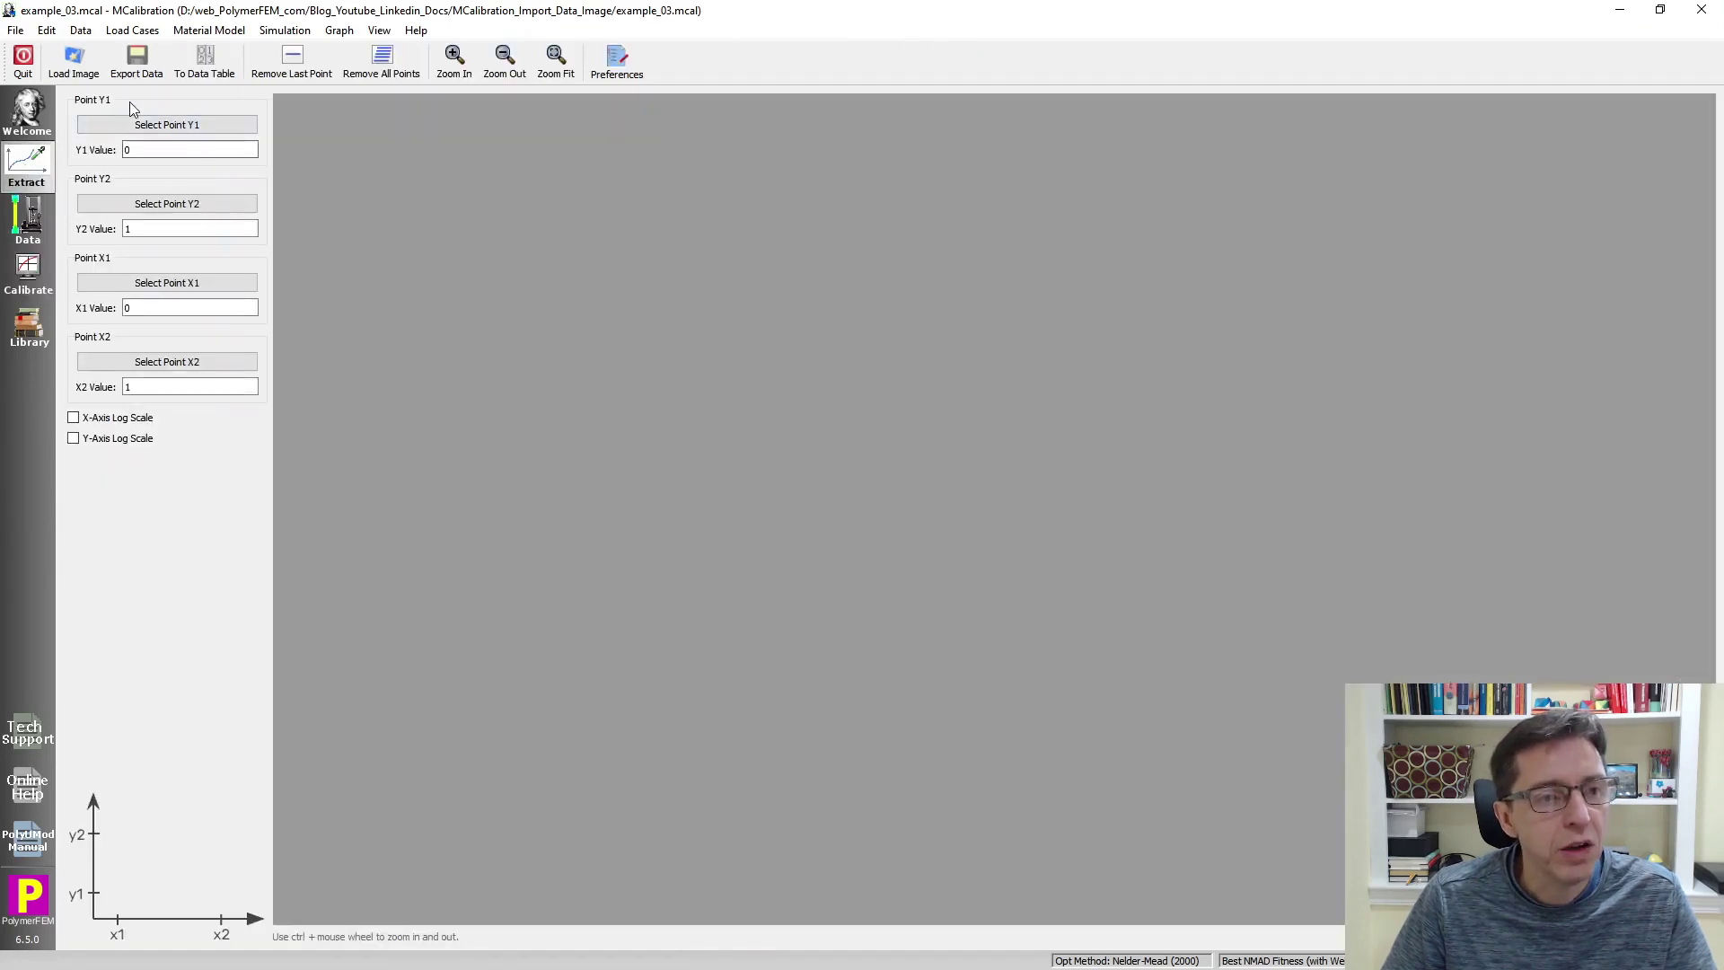
pyautogui.click(86, 75)
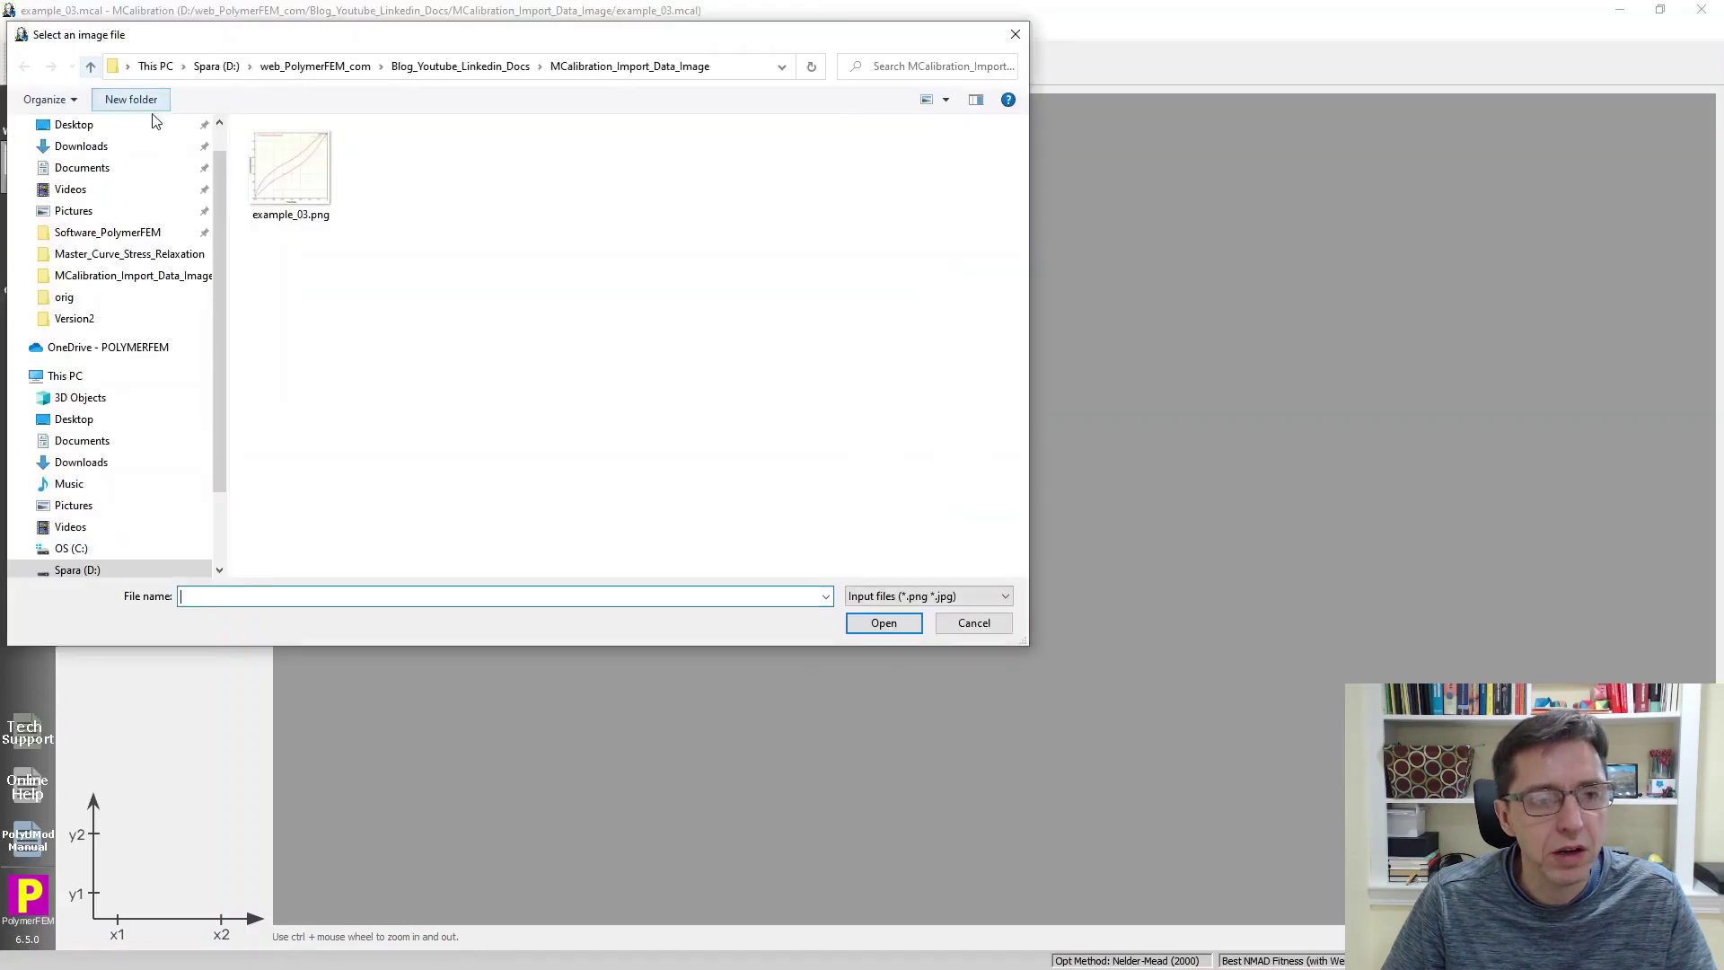
pyautogui.click(306, 175)
pyautogui.click(884, 623)
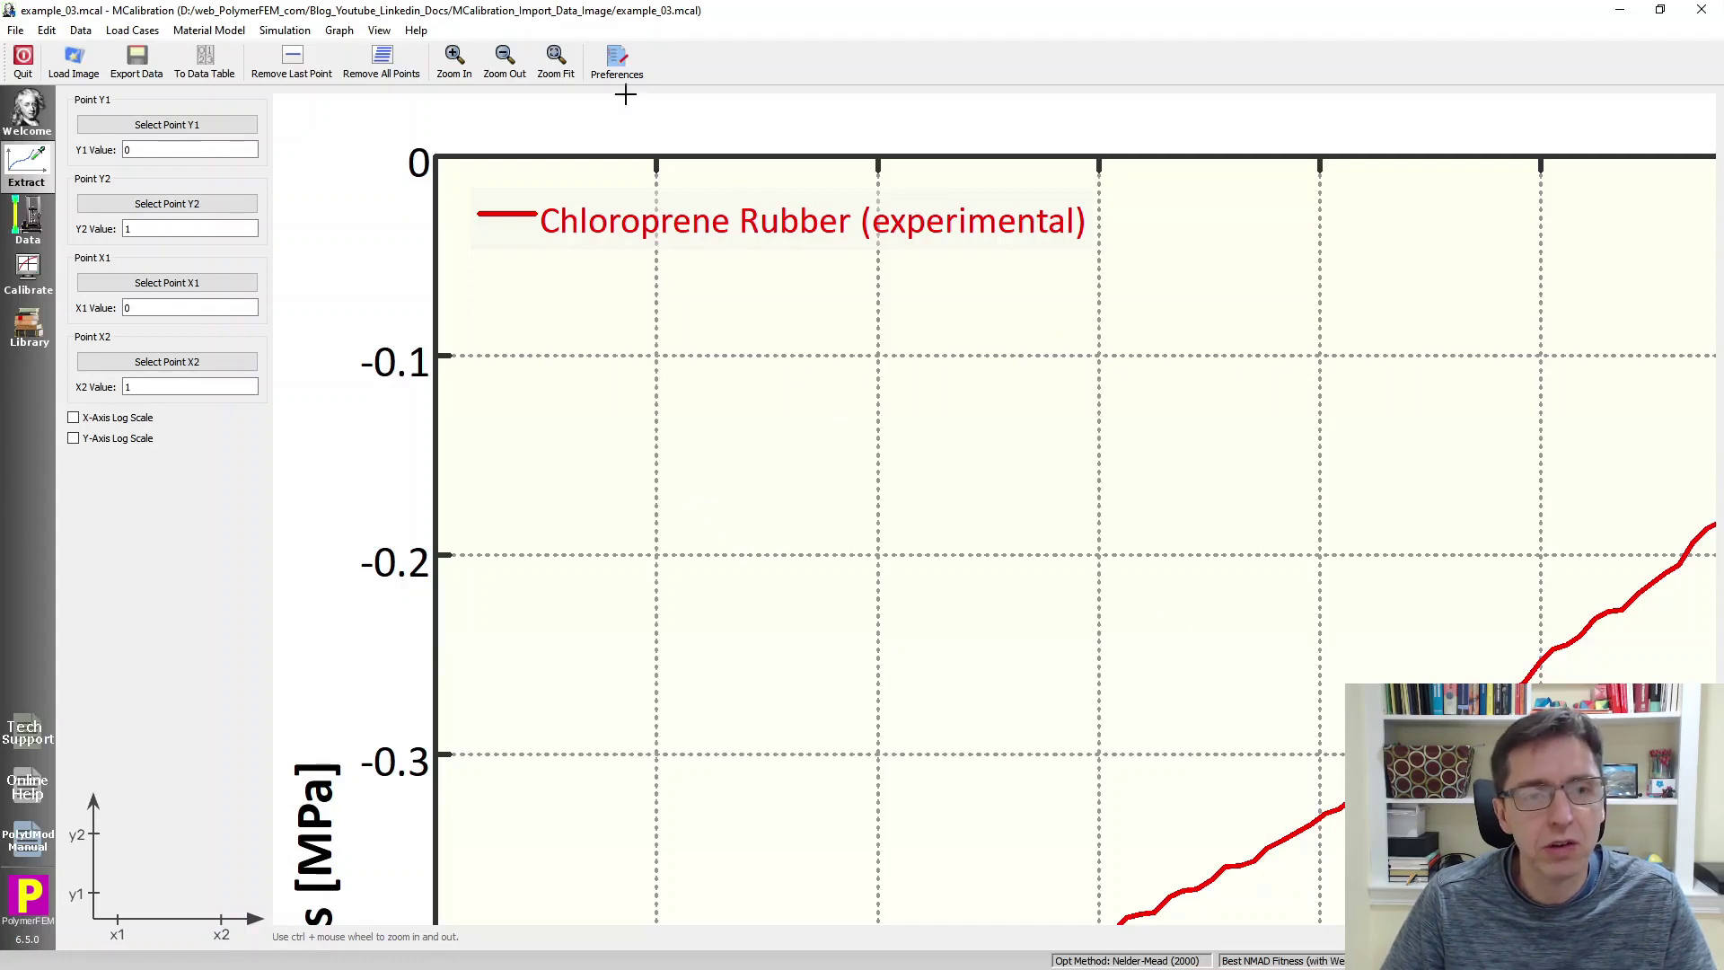
# Step: Fit the loaded image to view, then zoom in on its bottom-left -0.8 corner
pyautogui.click(555, 64)
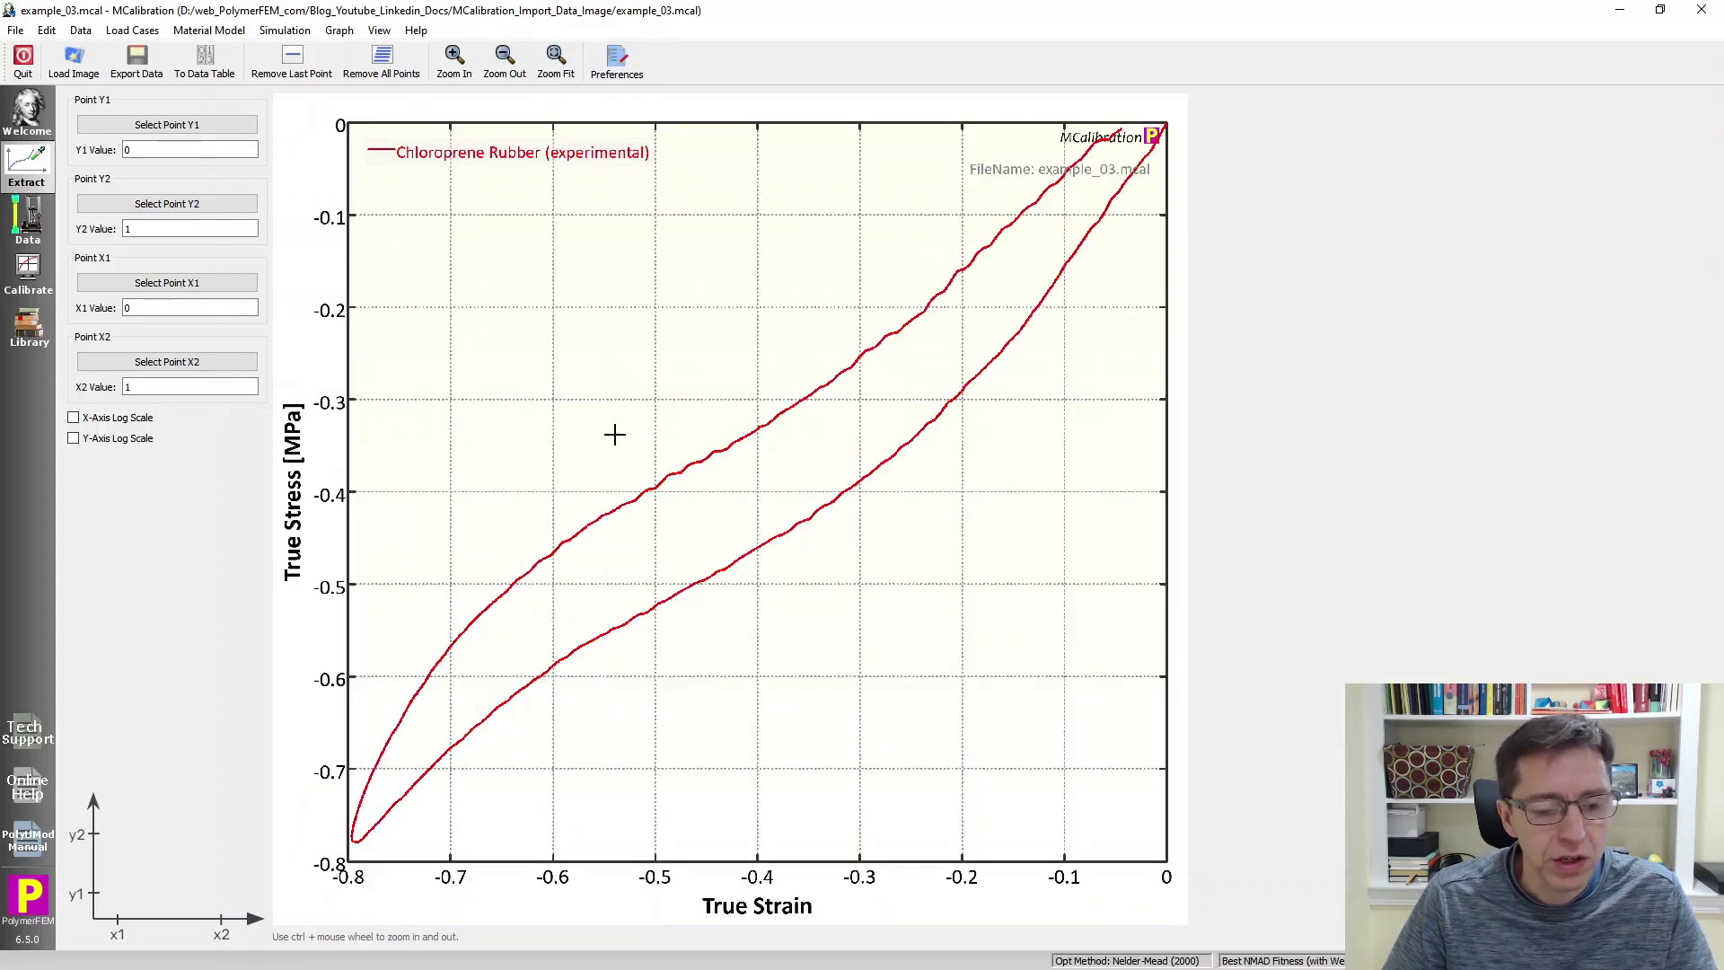
pyautogui.scroll(4, 591, 480)
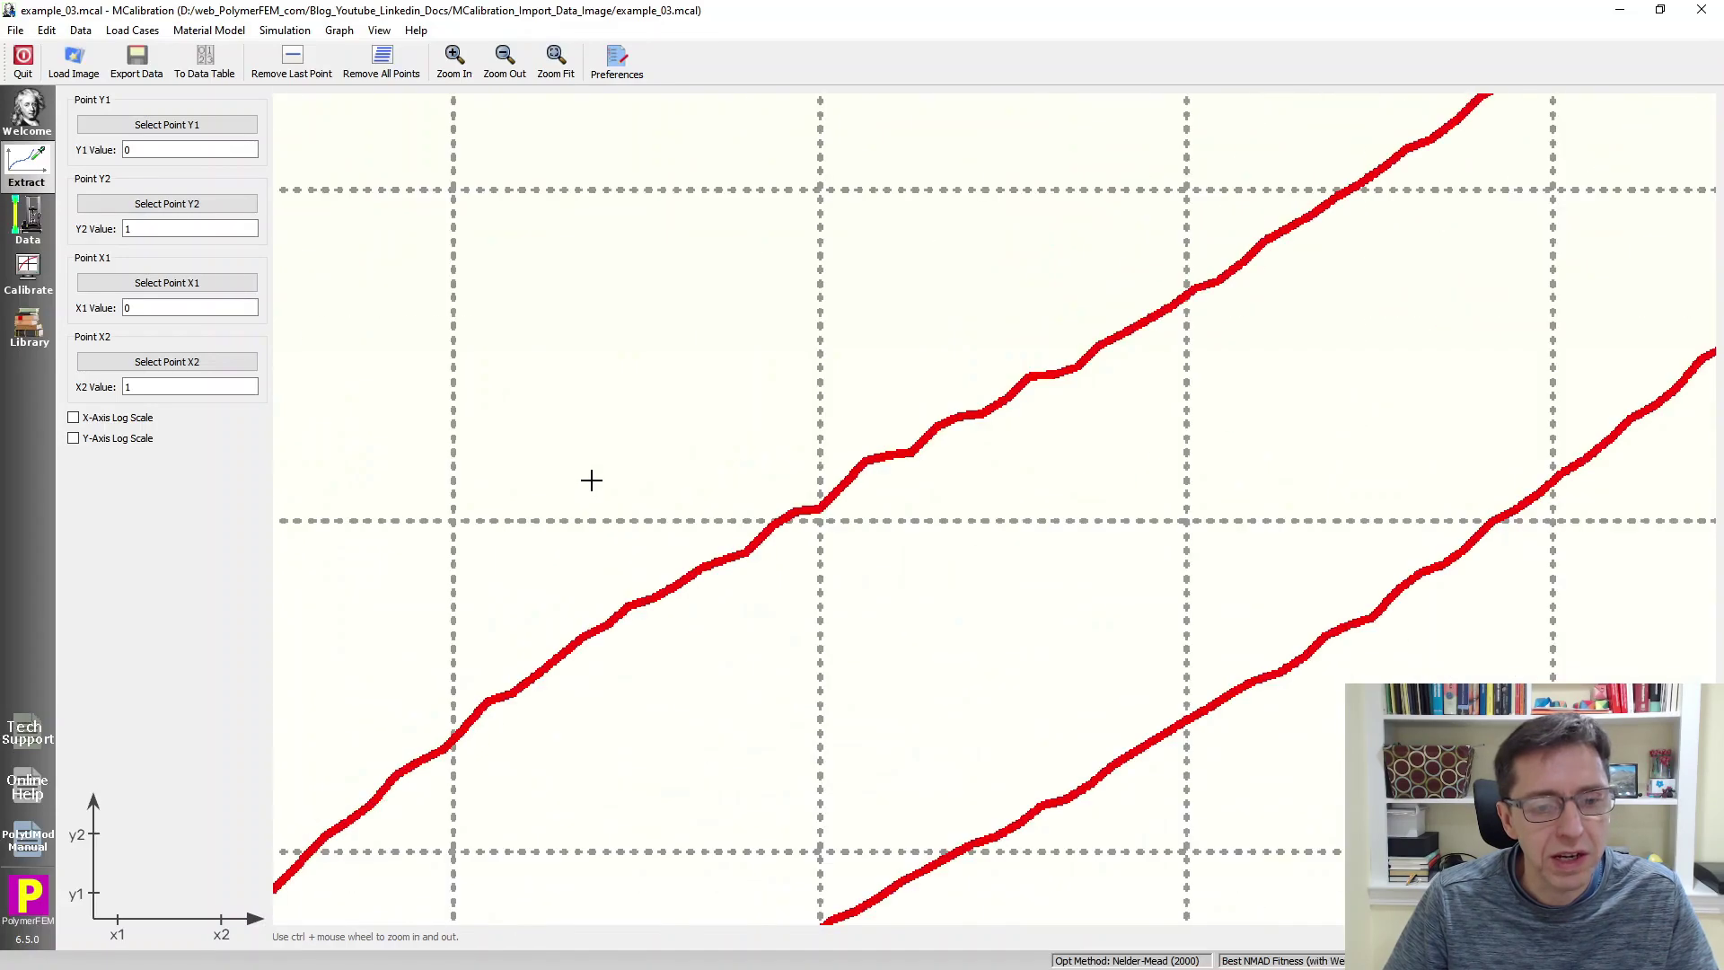
pyautogui.scroll(-4, 591, 480)
pyautogui.scroll(2, 591, 480)
pyautogui.scroll(-3, 591, 480)
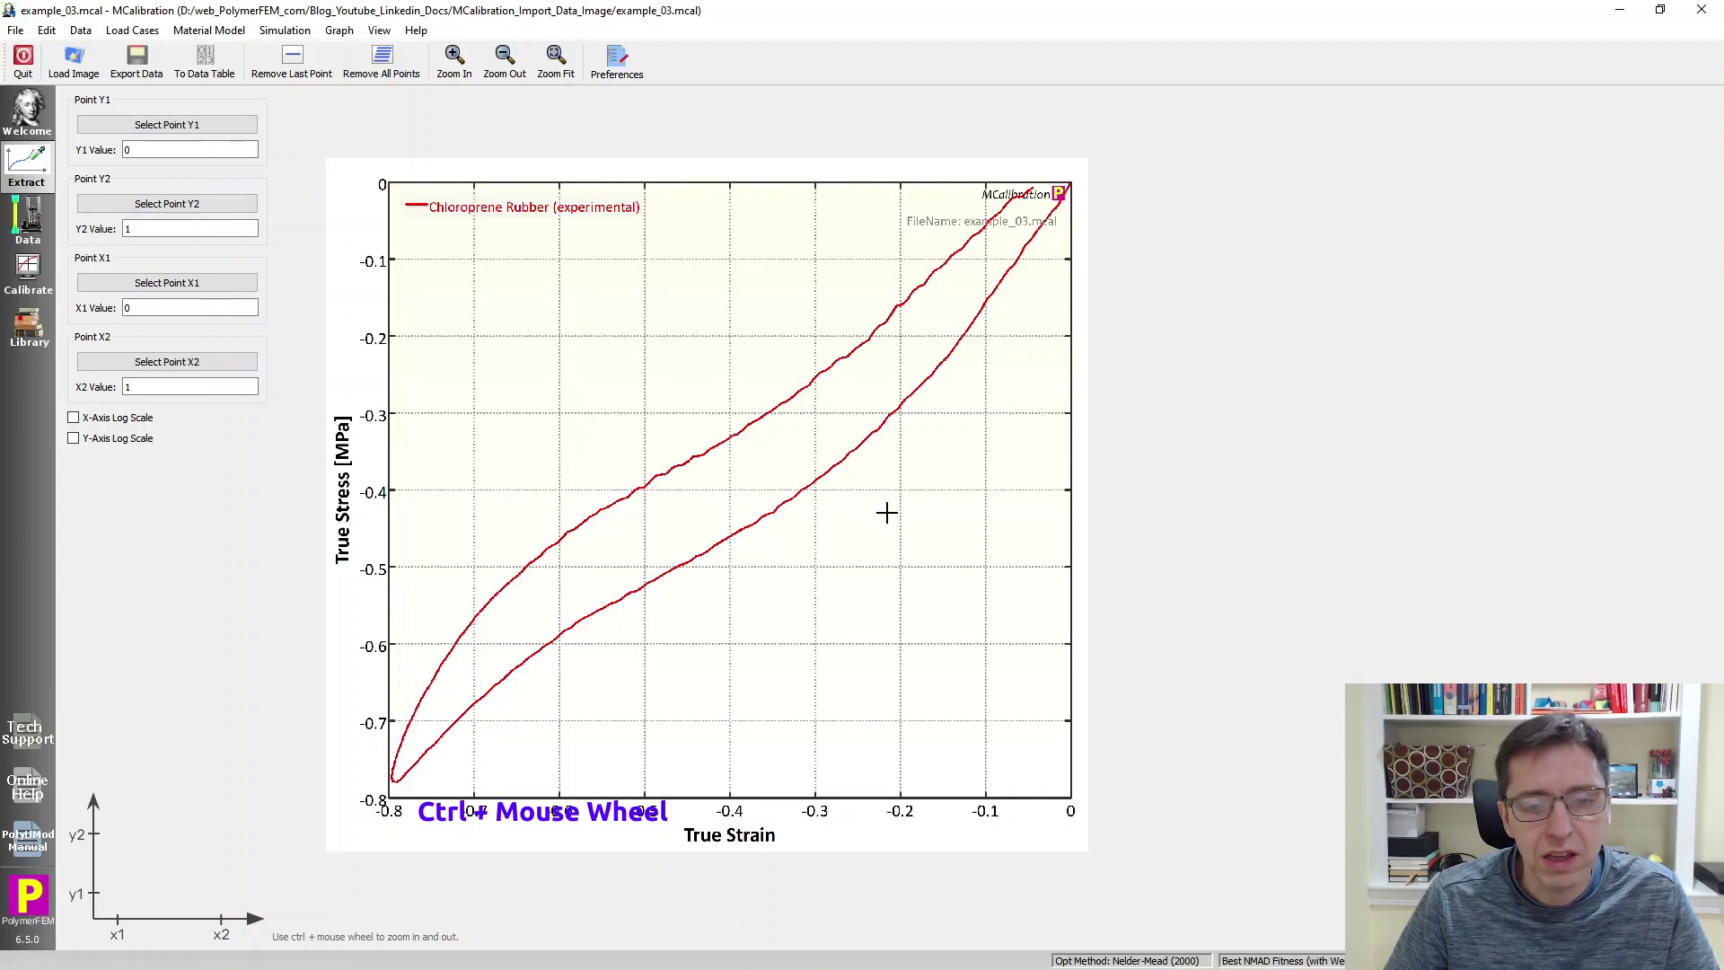
pyautogui.scroll(5, 887, 514)
pyautogui.scroll(-5, 887, 514)
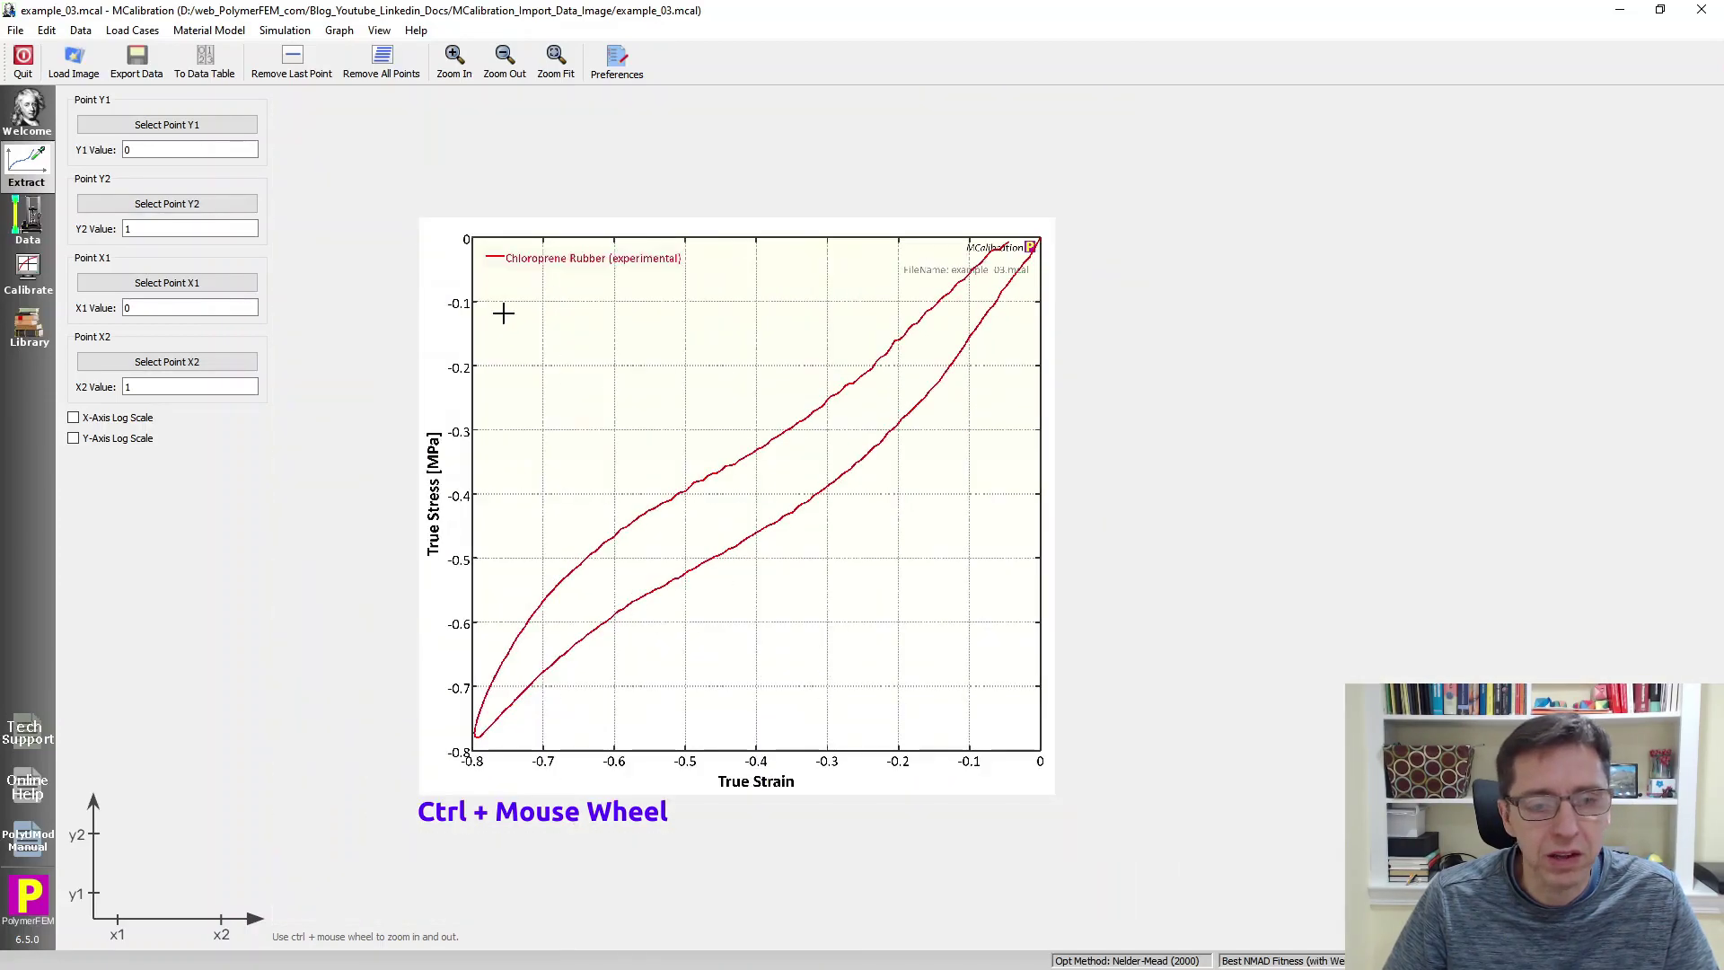
pyautogui.scroll(2, 467, 254)
pyautogui.scroll(-4, 485, 278)
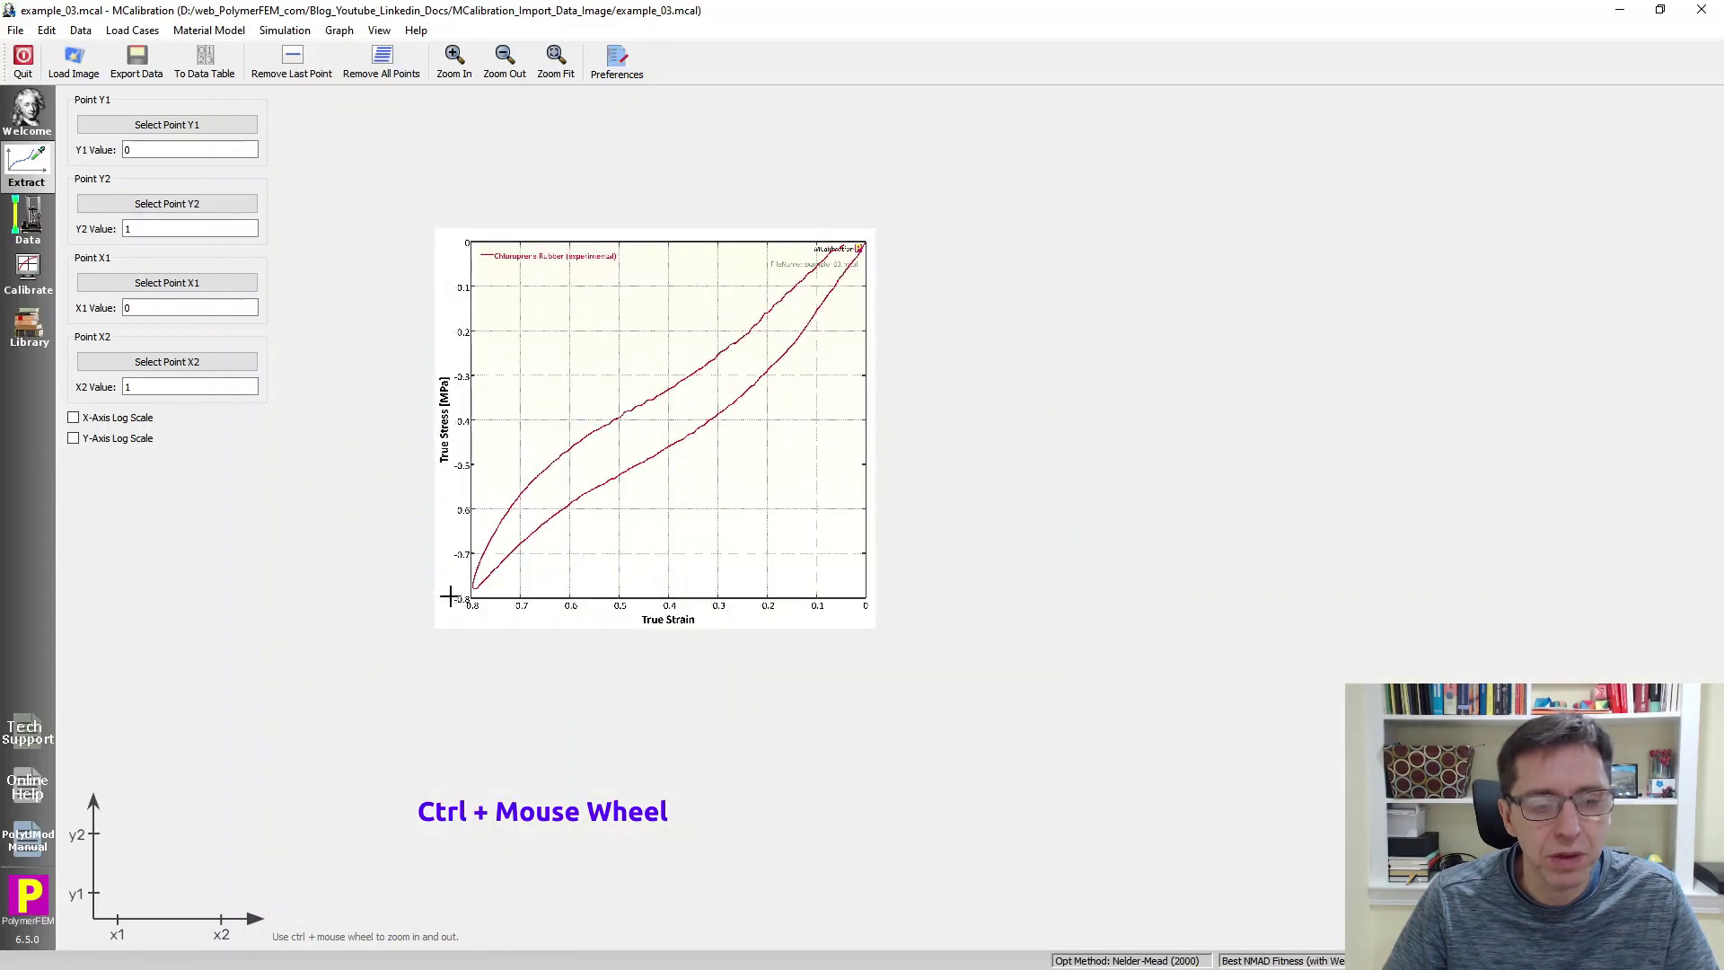
pyautogui.scroll(6, 455, 635)
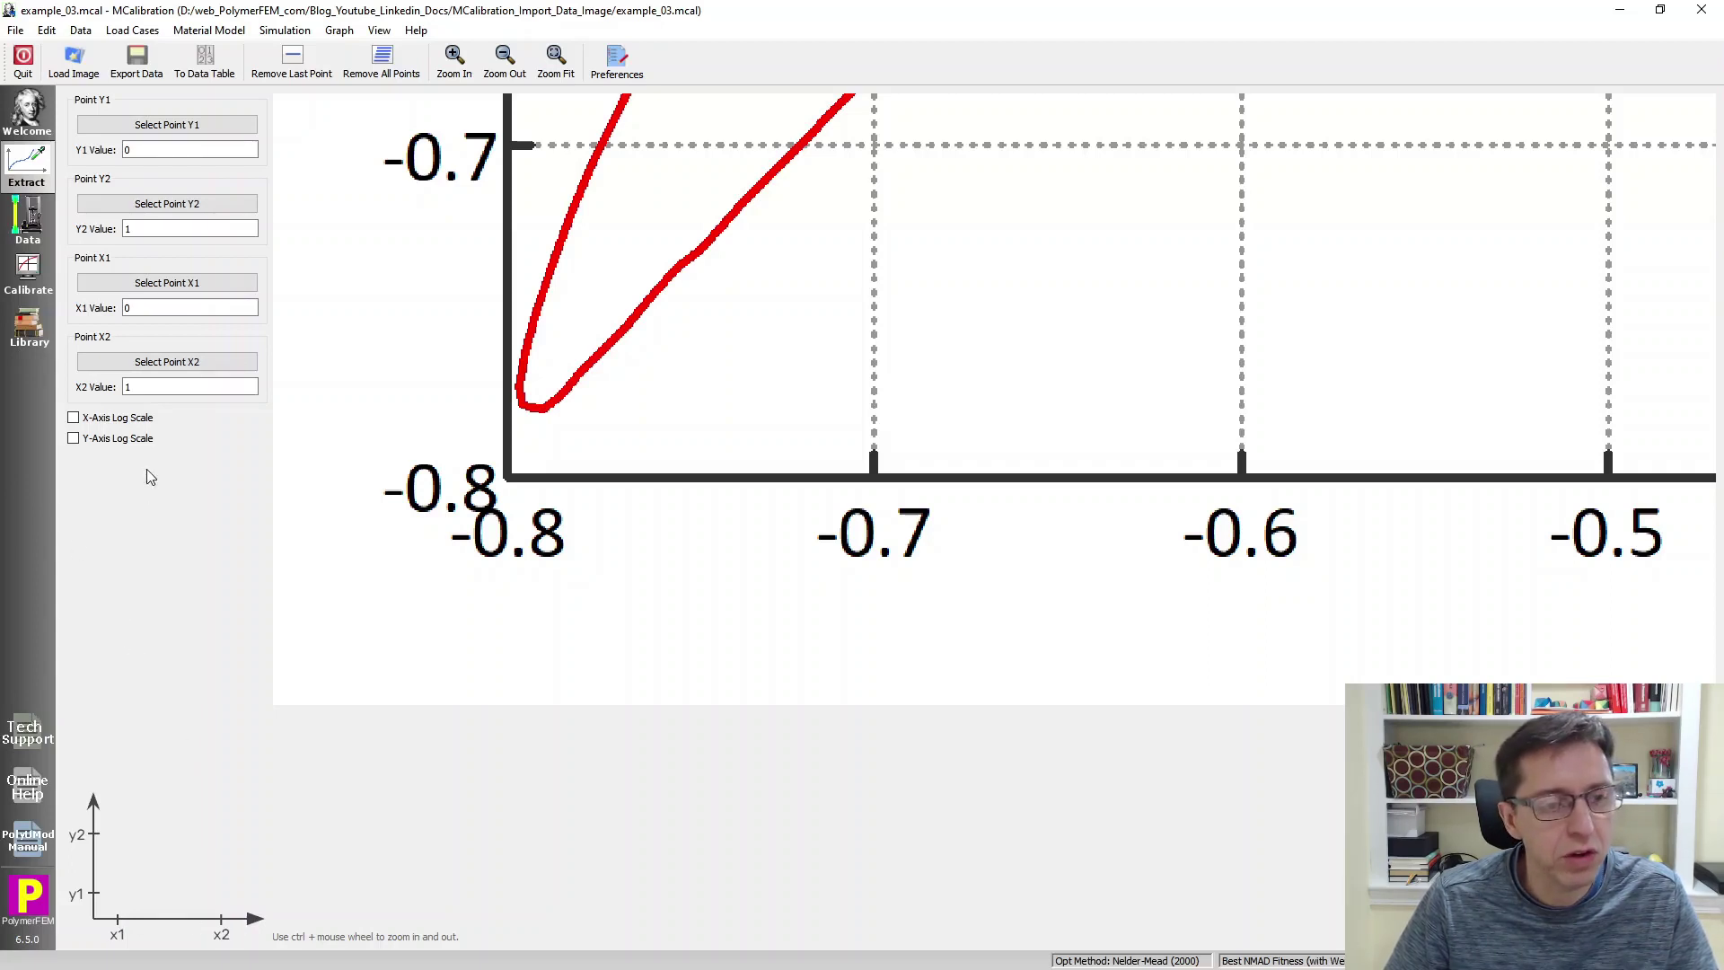
# Step: Place X1 at the -0.8 strain corner and X2 at the 0 strain end
pyautogui.click(167, 283)
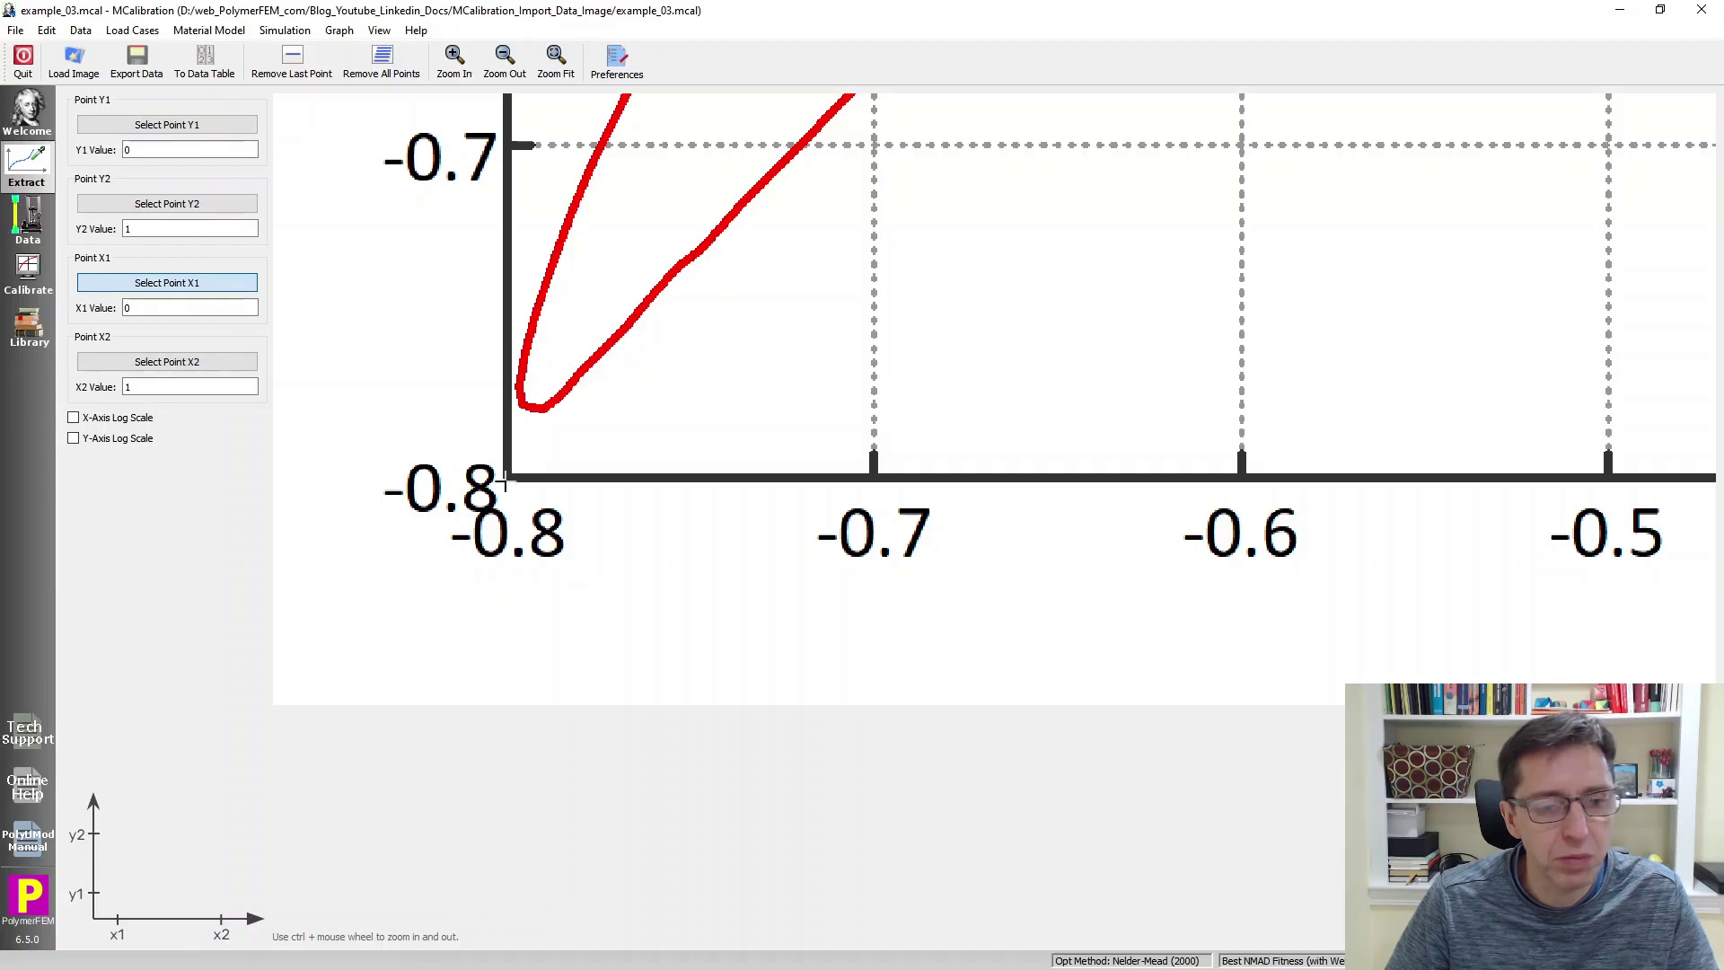
pyautogui.scroll(3, 505, 478)
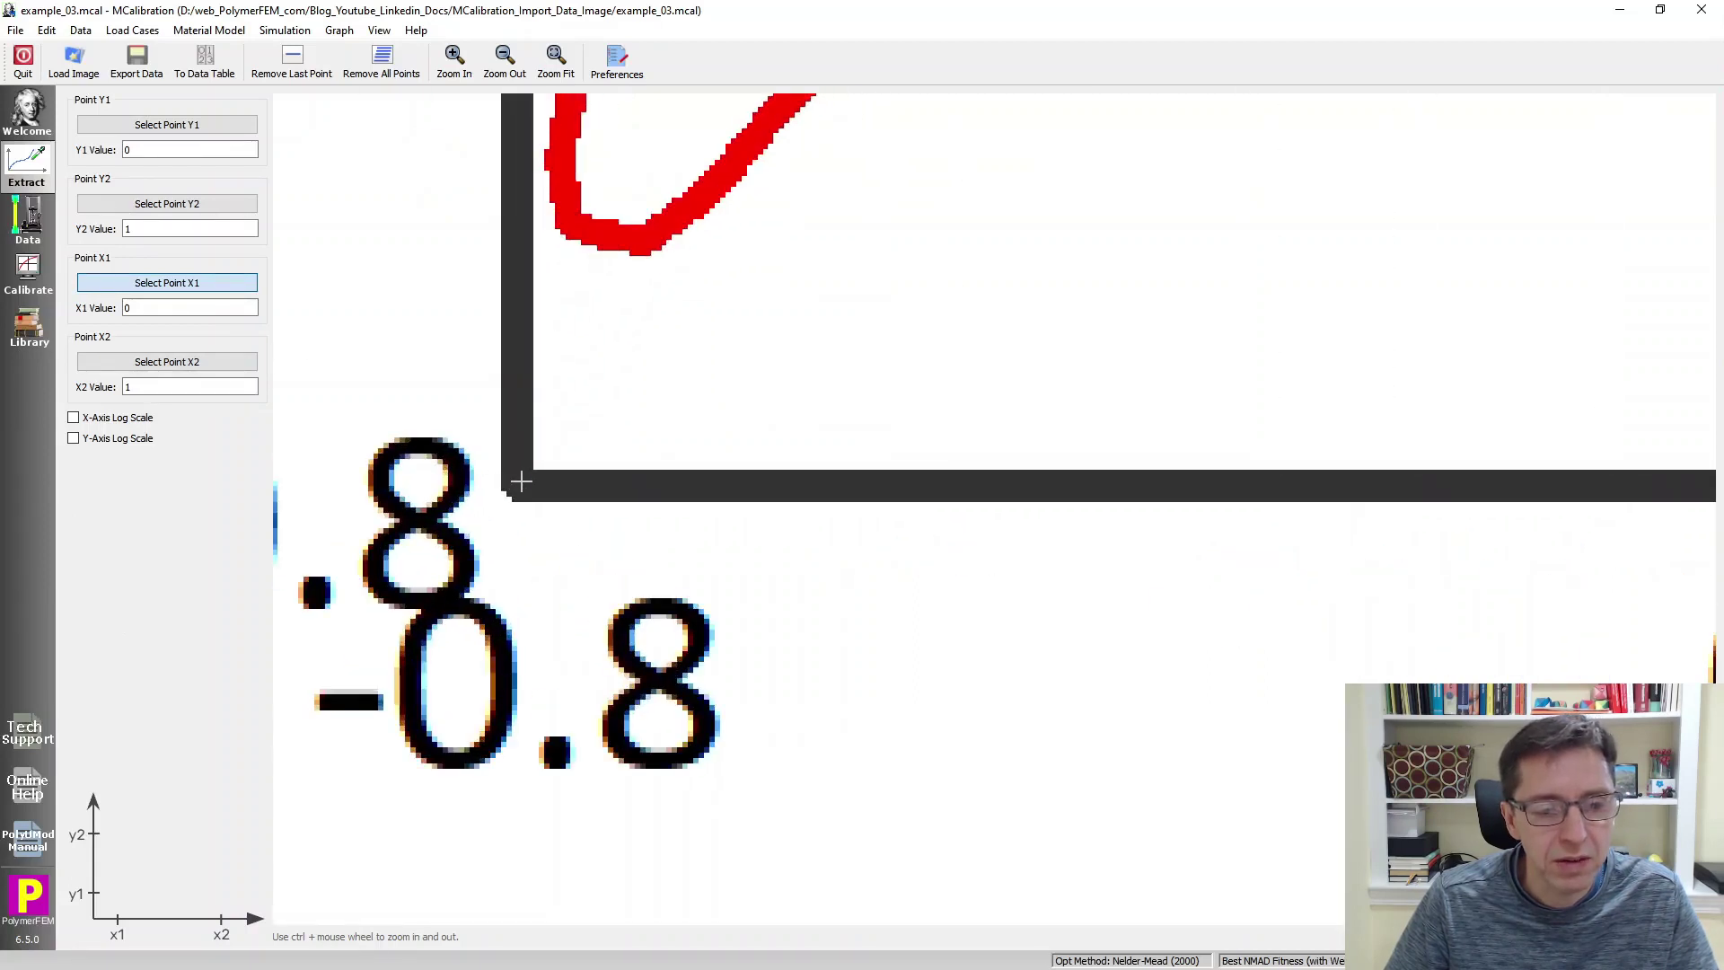
pyautogui.click(521, 483)
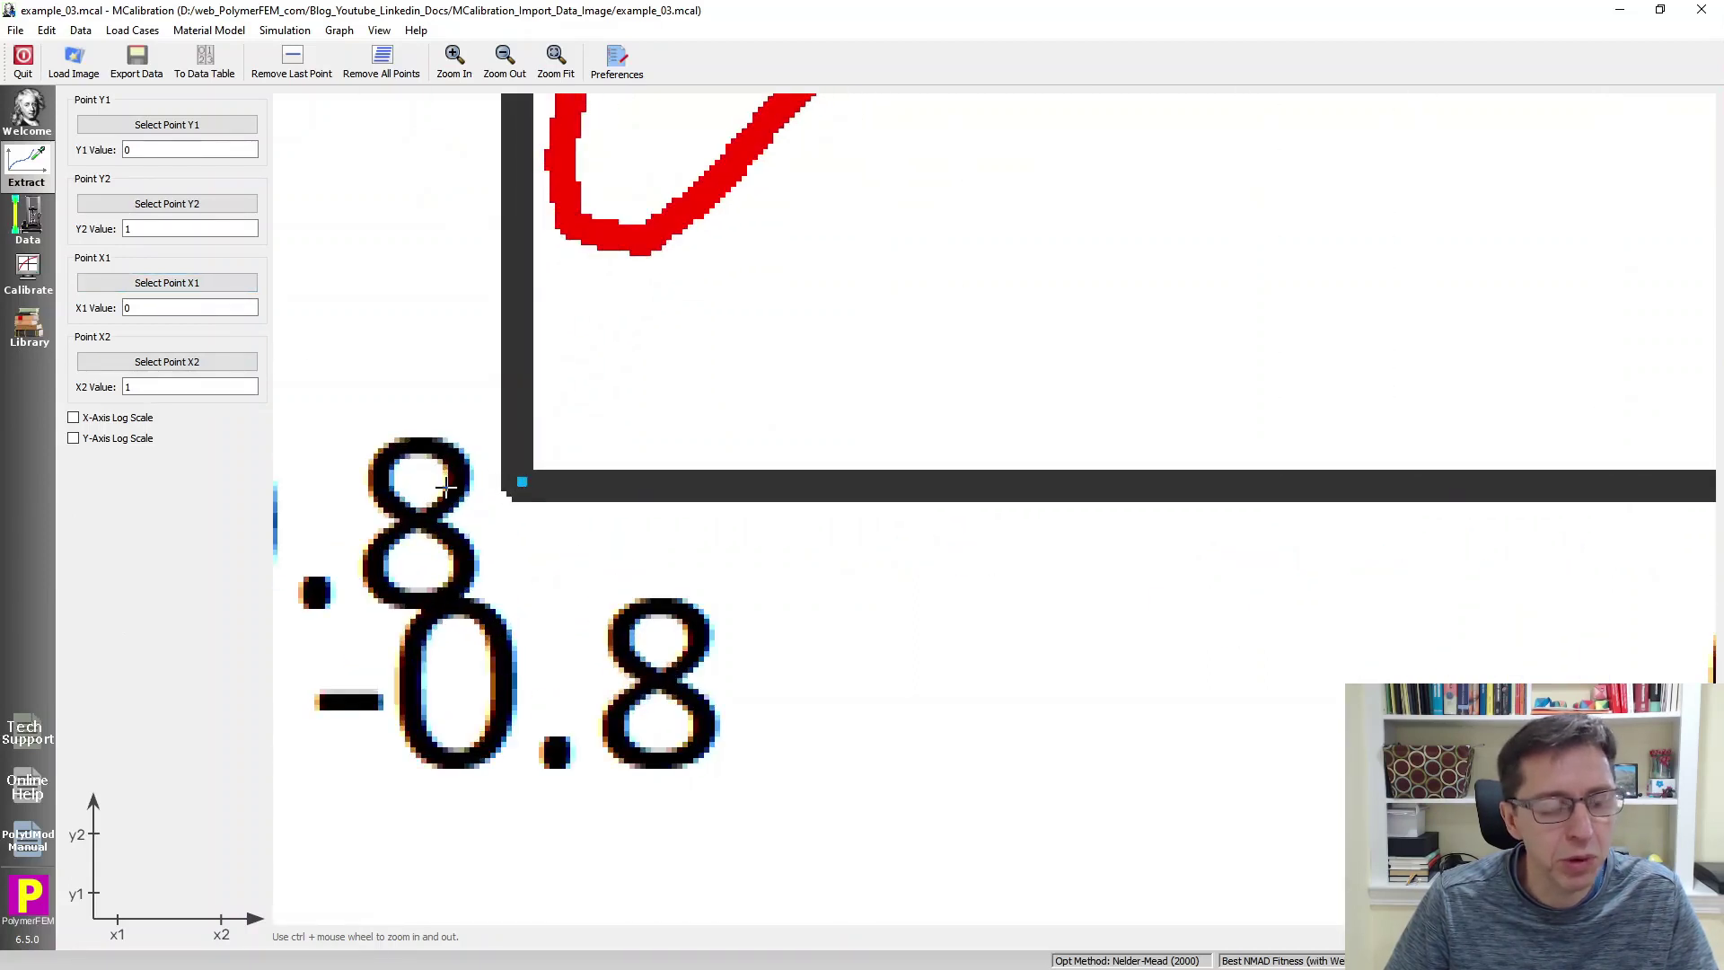
pyautogui.click(166, 360)
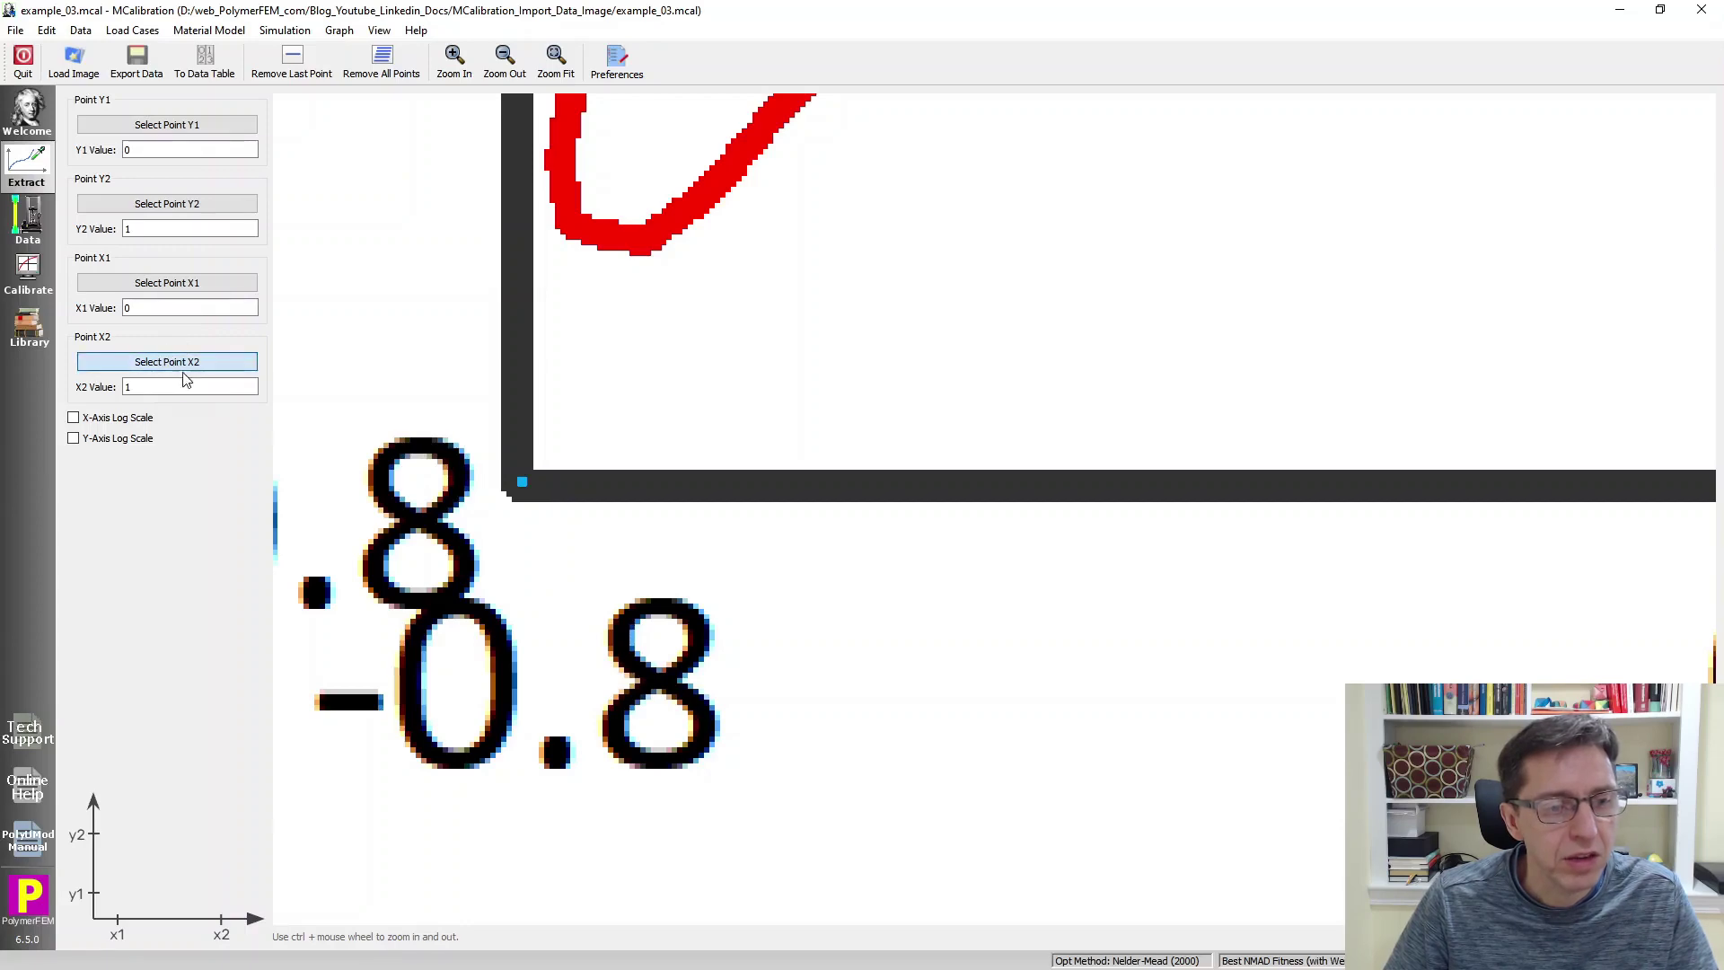
pyautogui.scroll(-3, 378, 480)
pyautogui.scroll(-3, 378, 480)
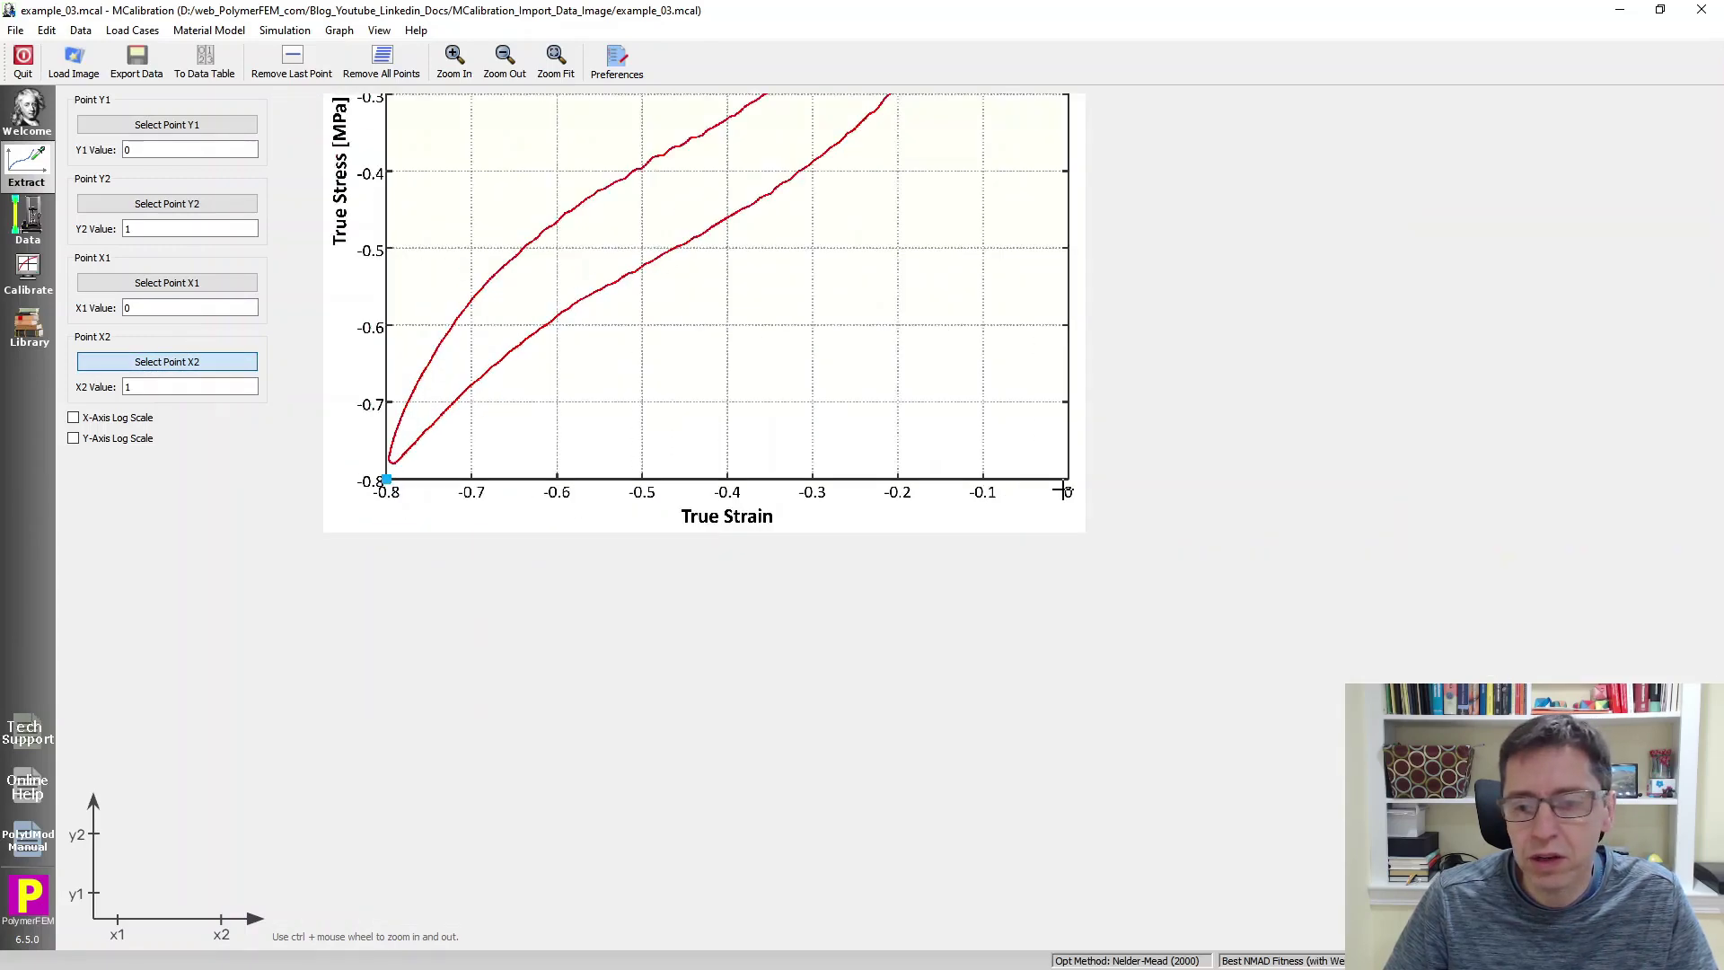
pyautogui.scroll(5, 1077, 480)
pyautogui.scroll(2, 1032, 471)
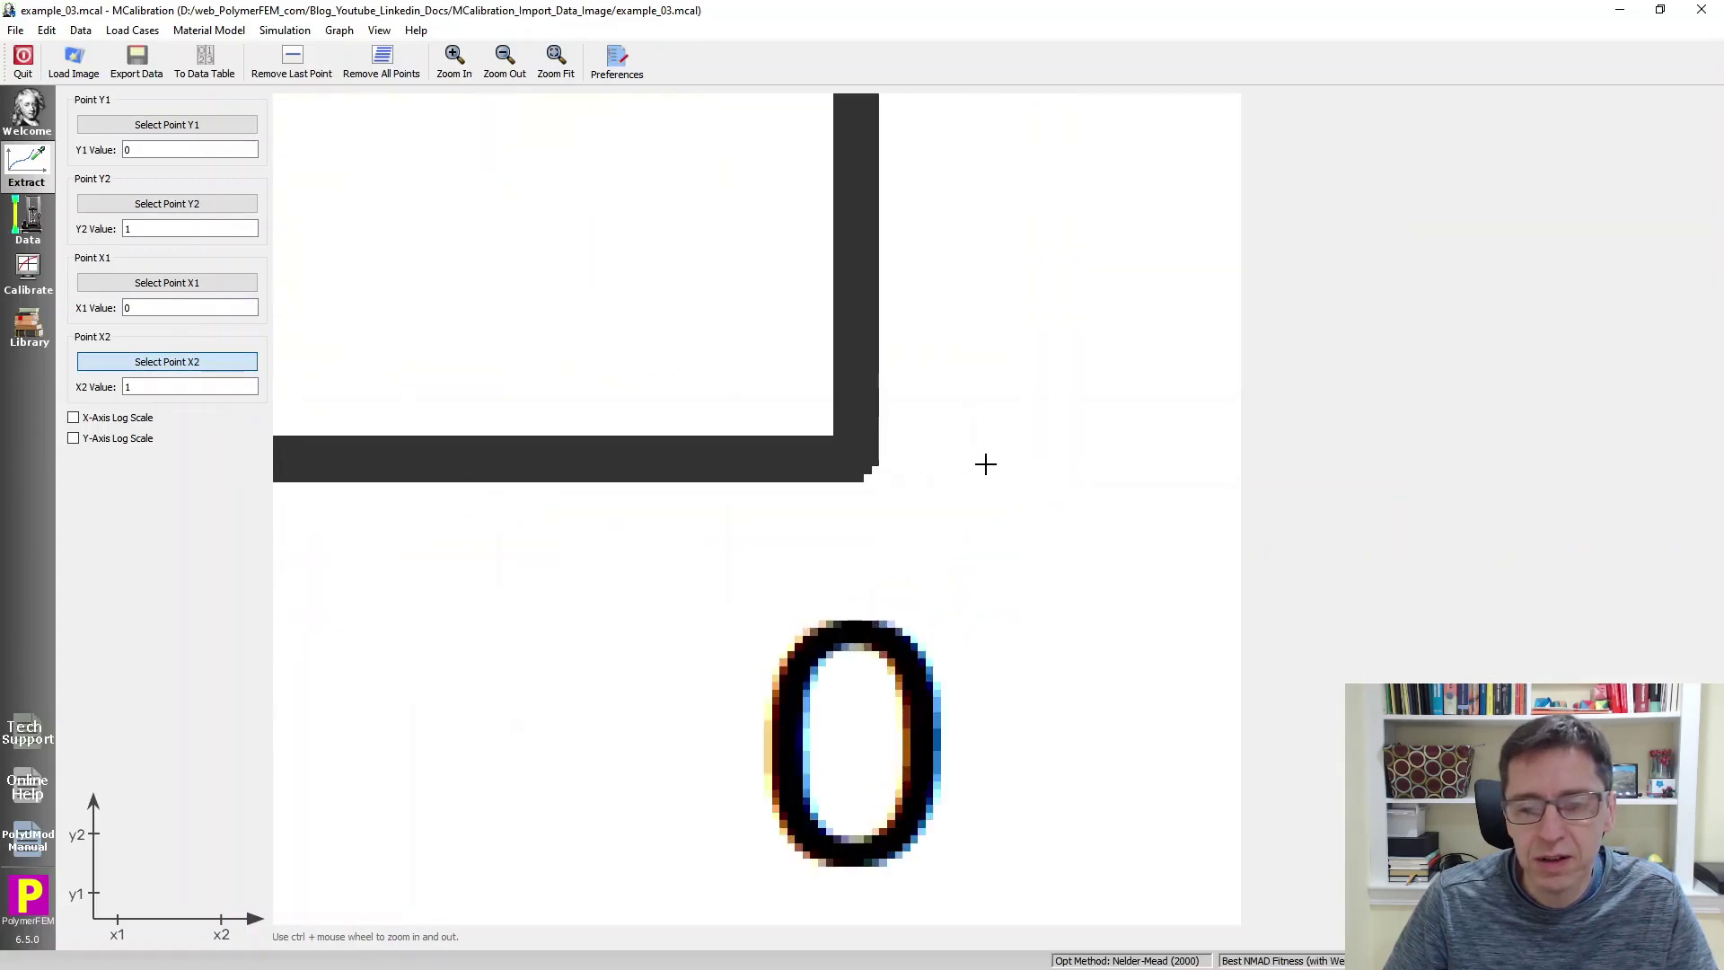
pyautogui.click(852, 449)
pyautogui.scroll(-5, 1008, 546)
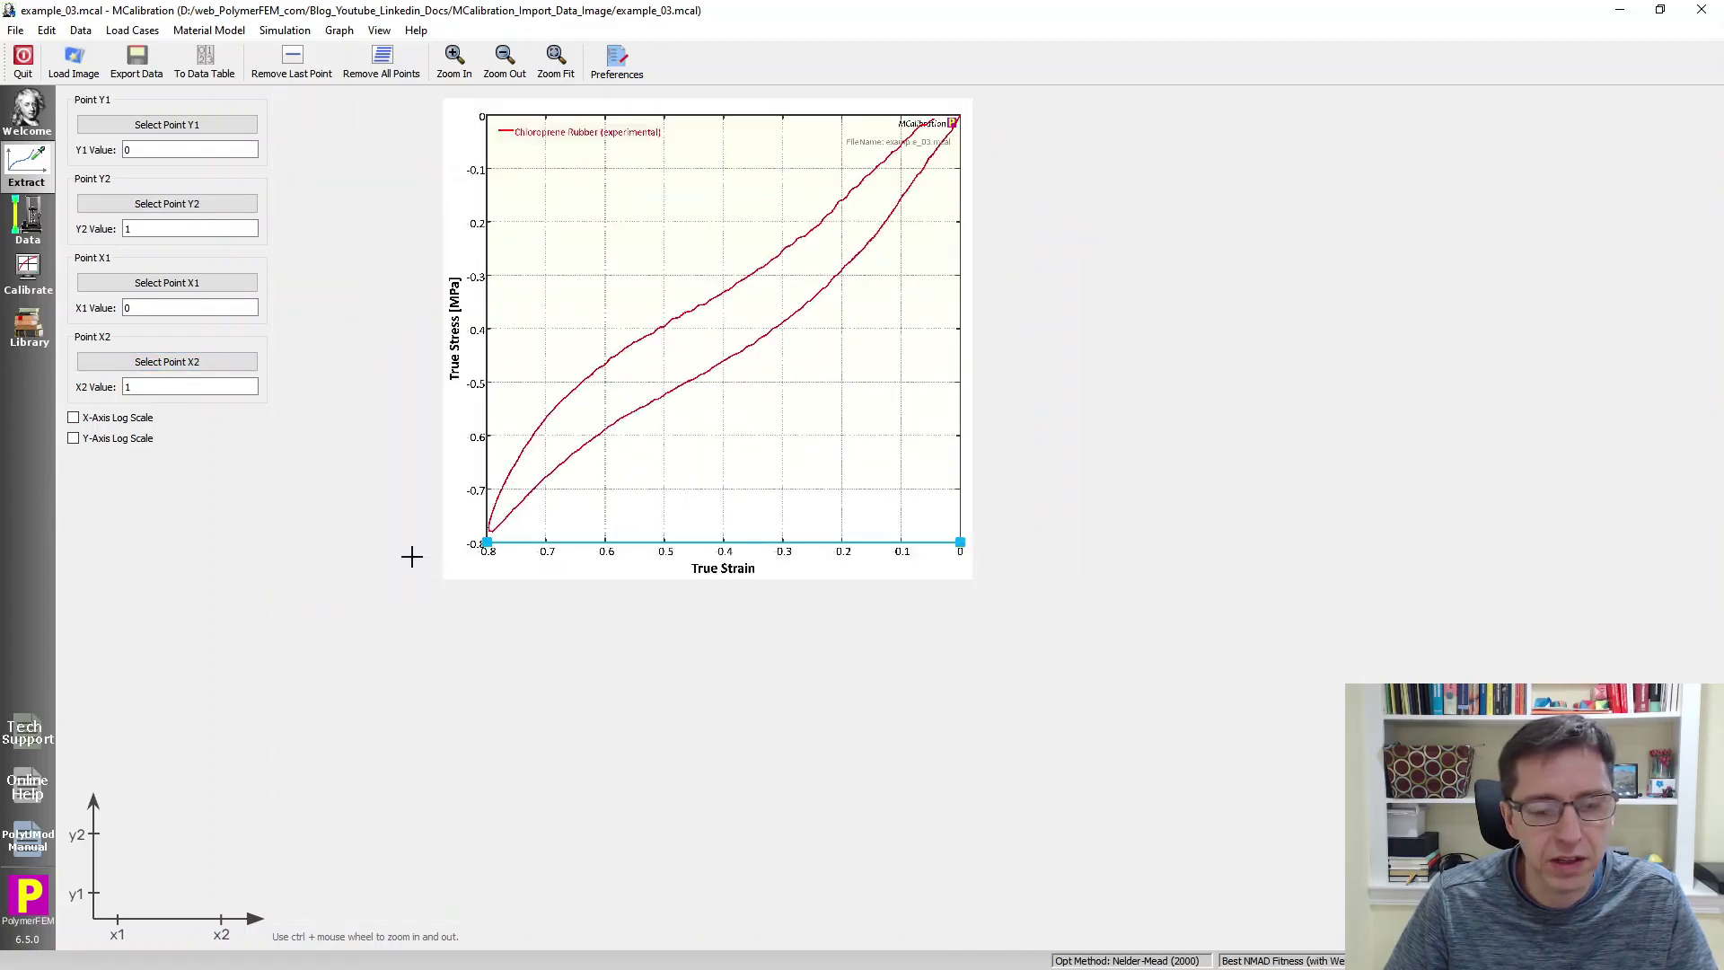
# Step: Place Y1 at the bottom-left axis corner and Y2 at the top-left corner
pyautogui.click(189, 127)
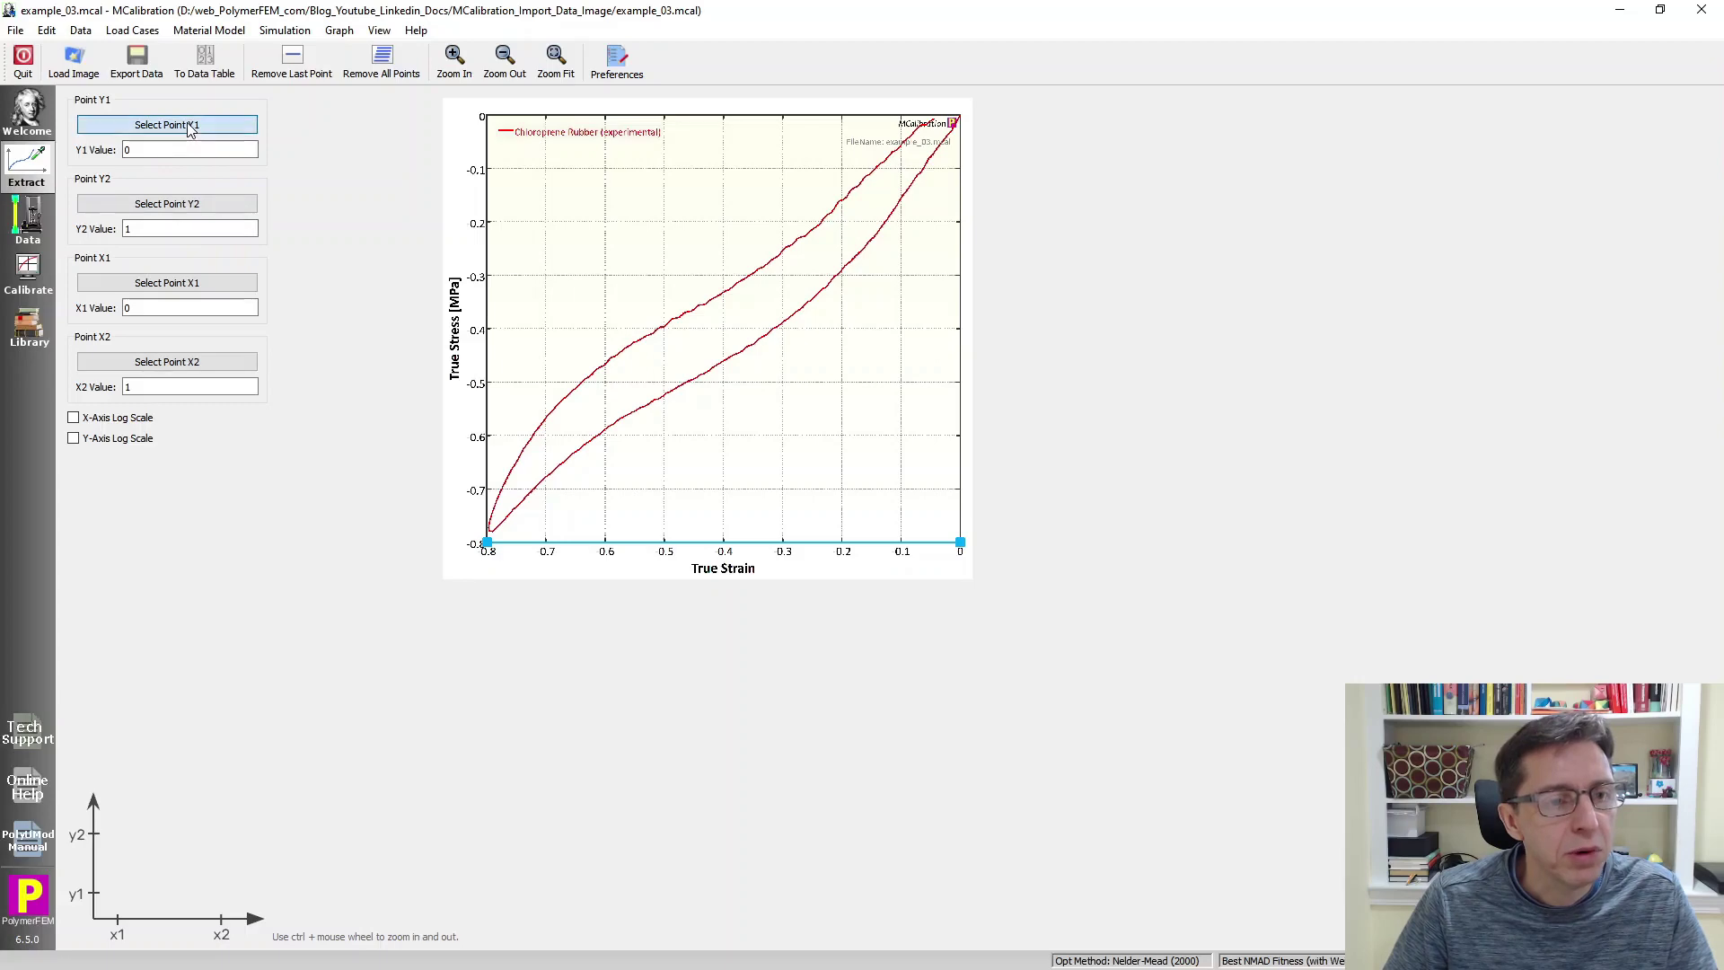
pyautogui.scroll(6, 509, 563)
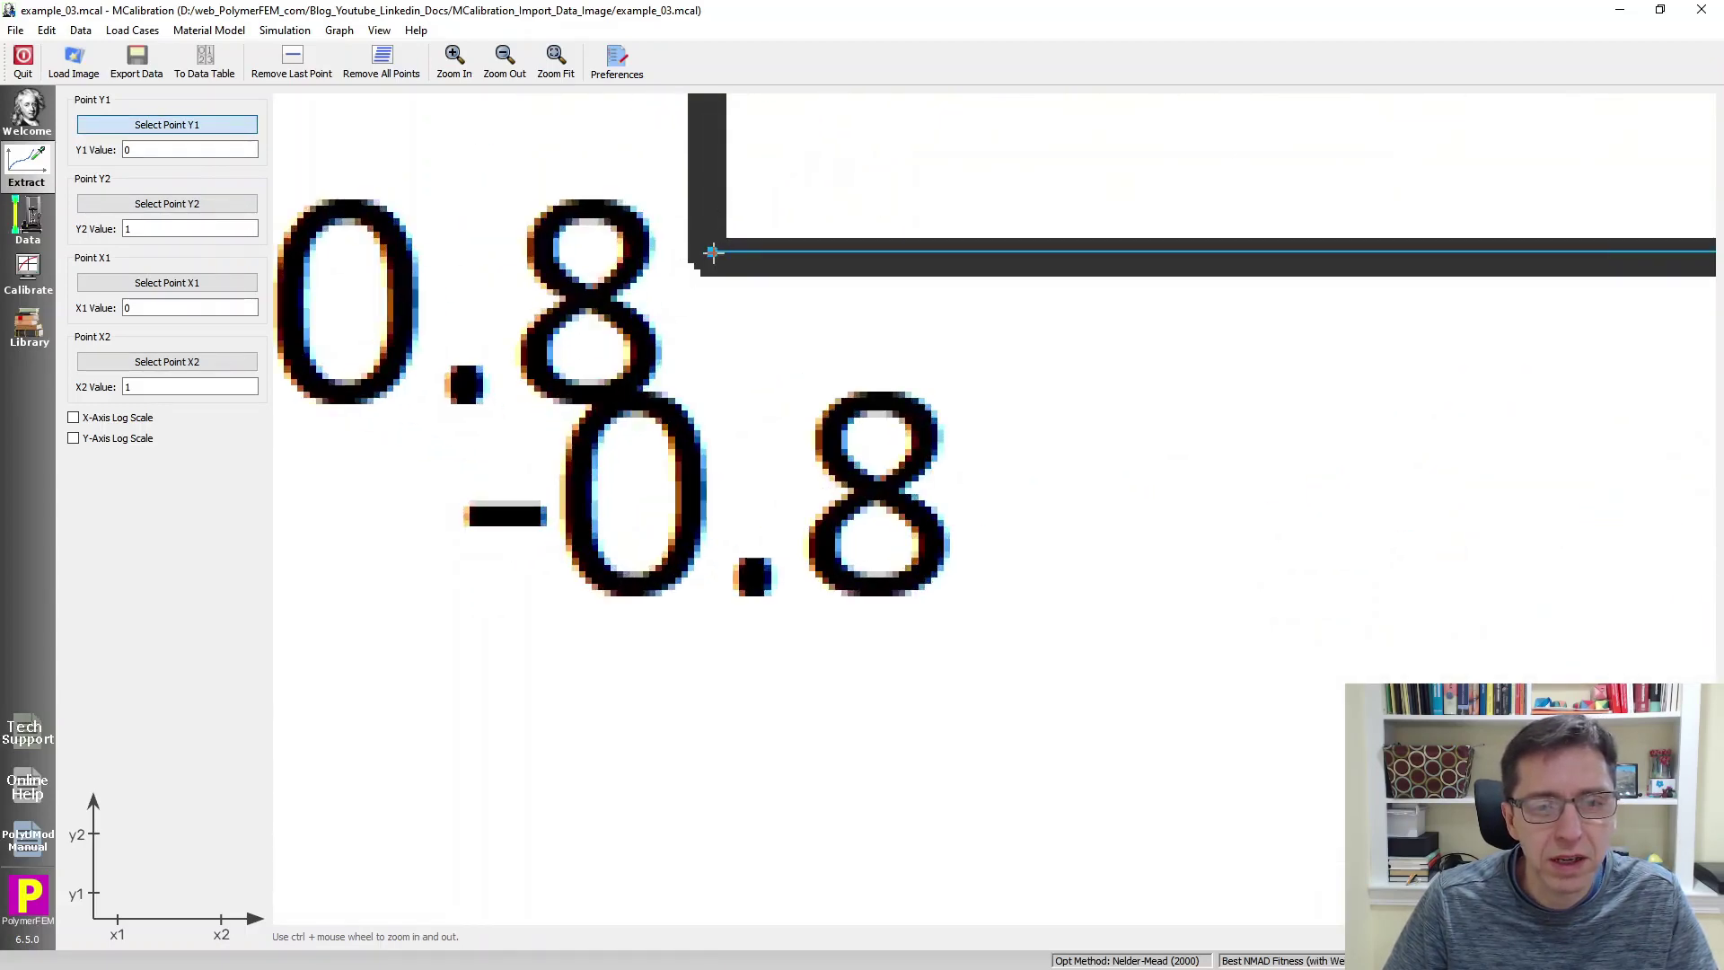
pyautogui.click(710, 252)
pyautogui.scroll(-5, 619, 377)
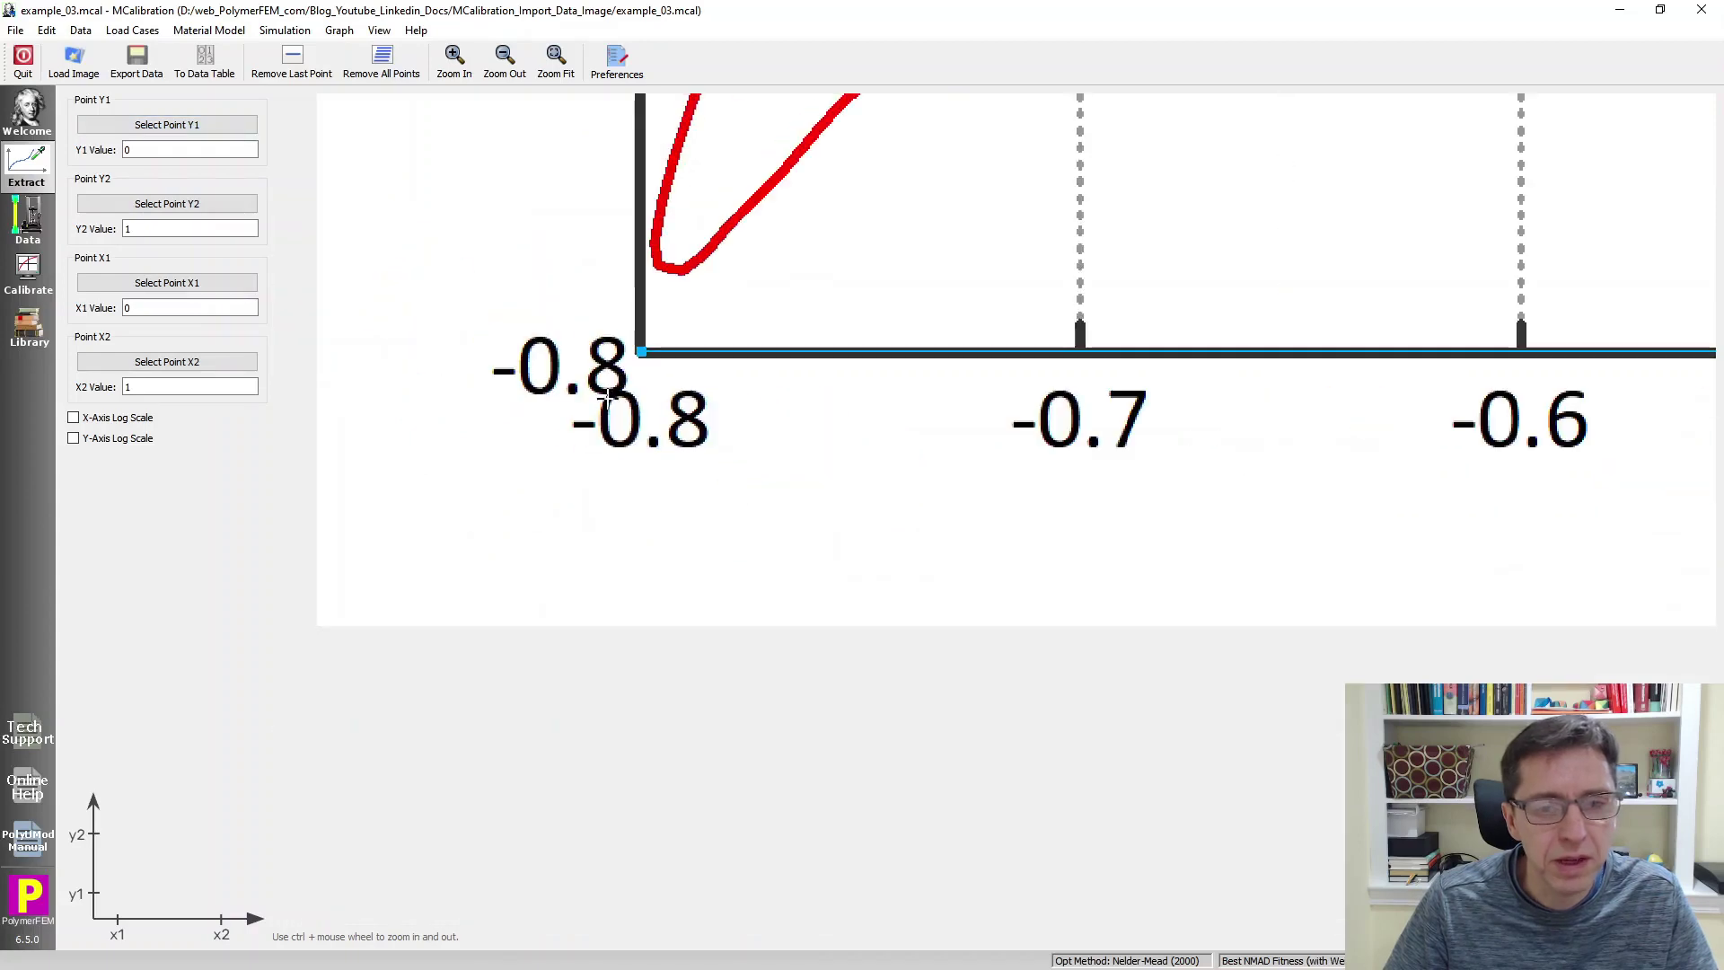
pyautogui.click(139, 205)
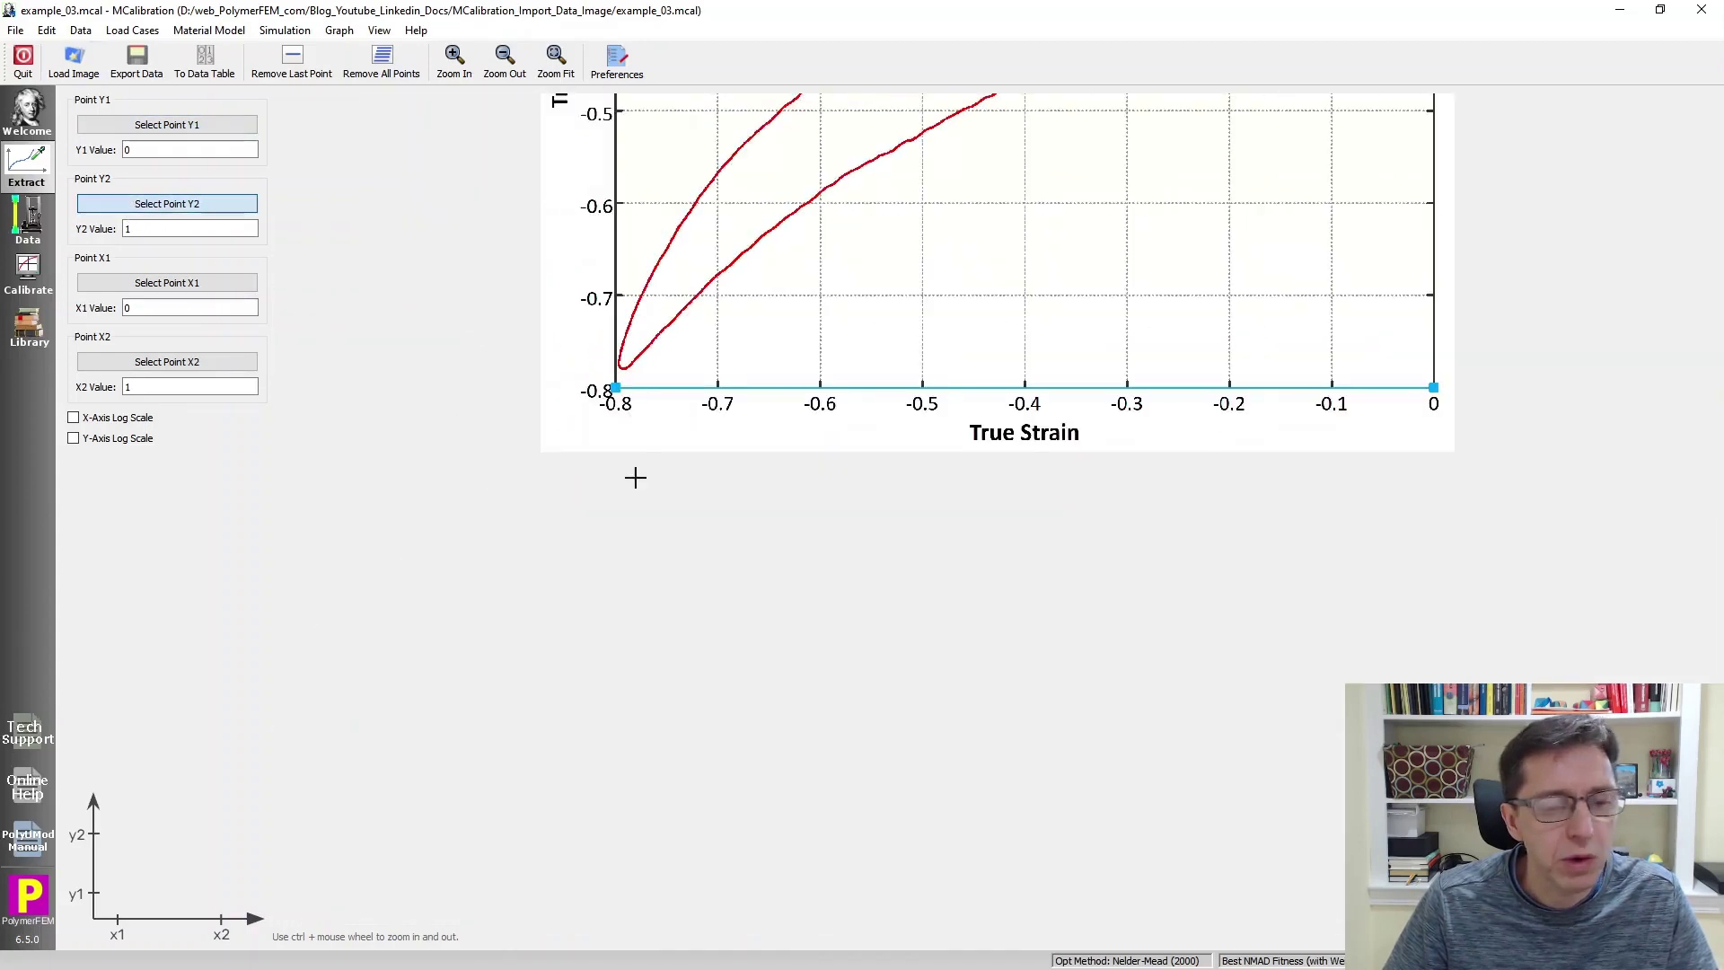
pyautogui.scroll(-3, 614, 449)
pyautogui.scroll(6, 619, 220)
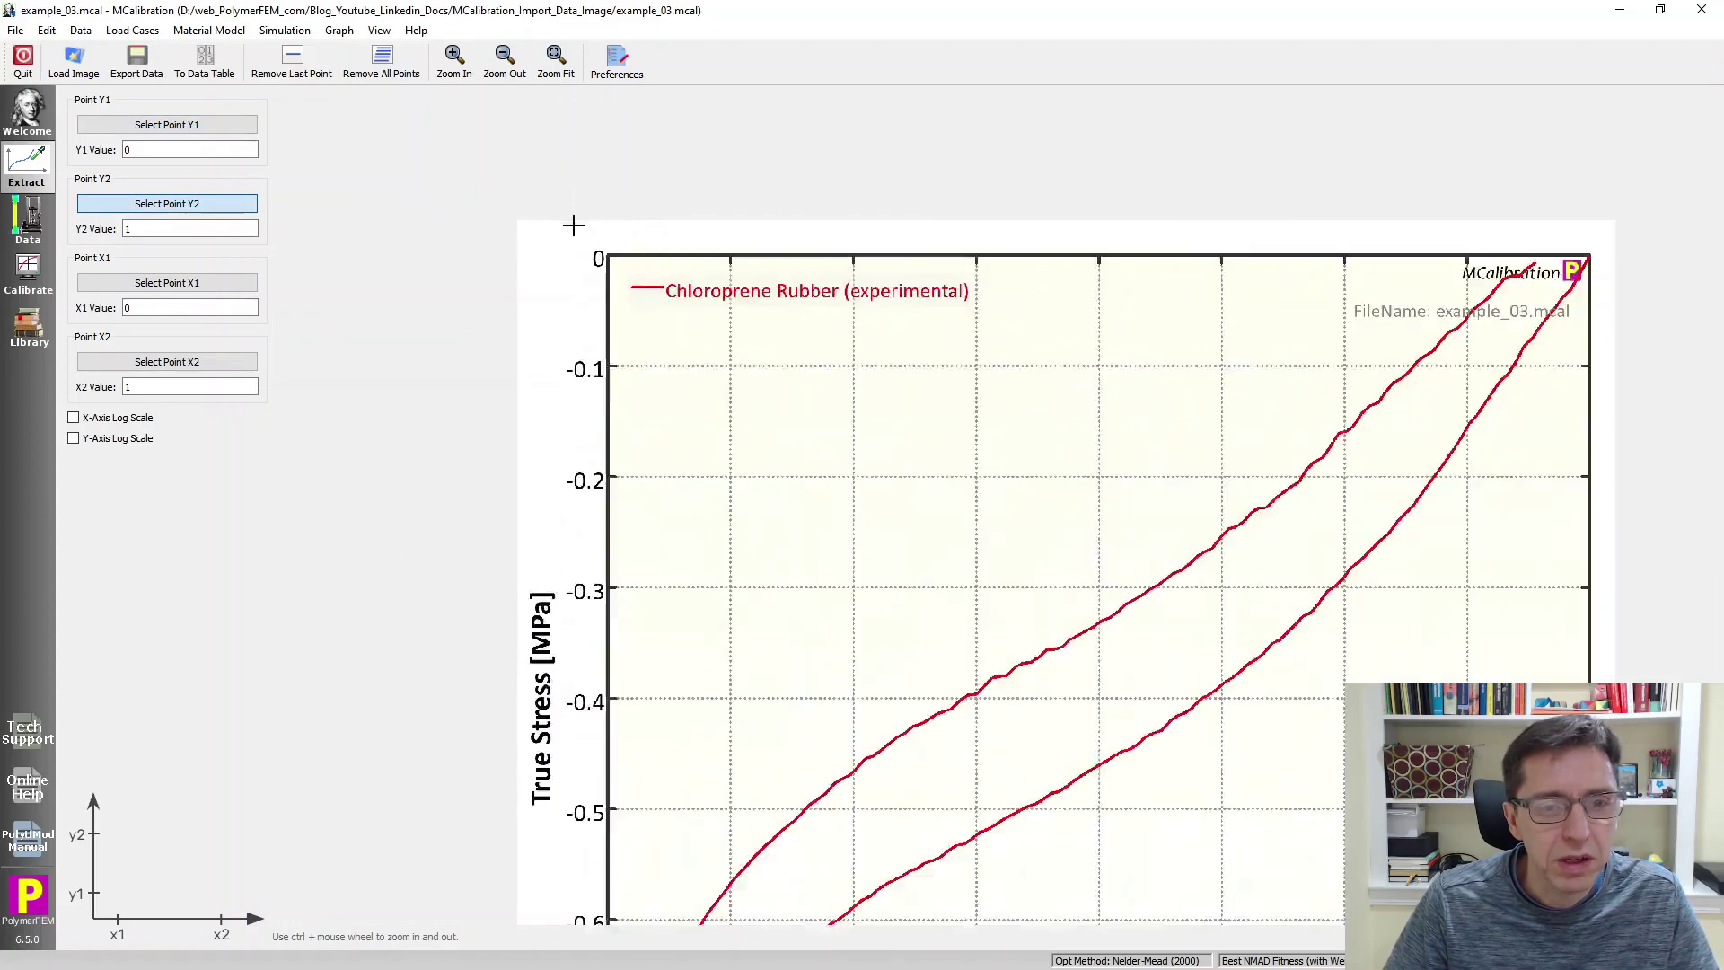
pyautogui.scroll(4, 658, 308)
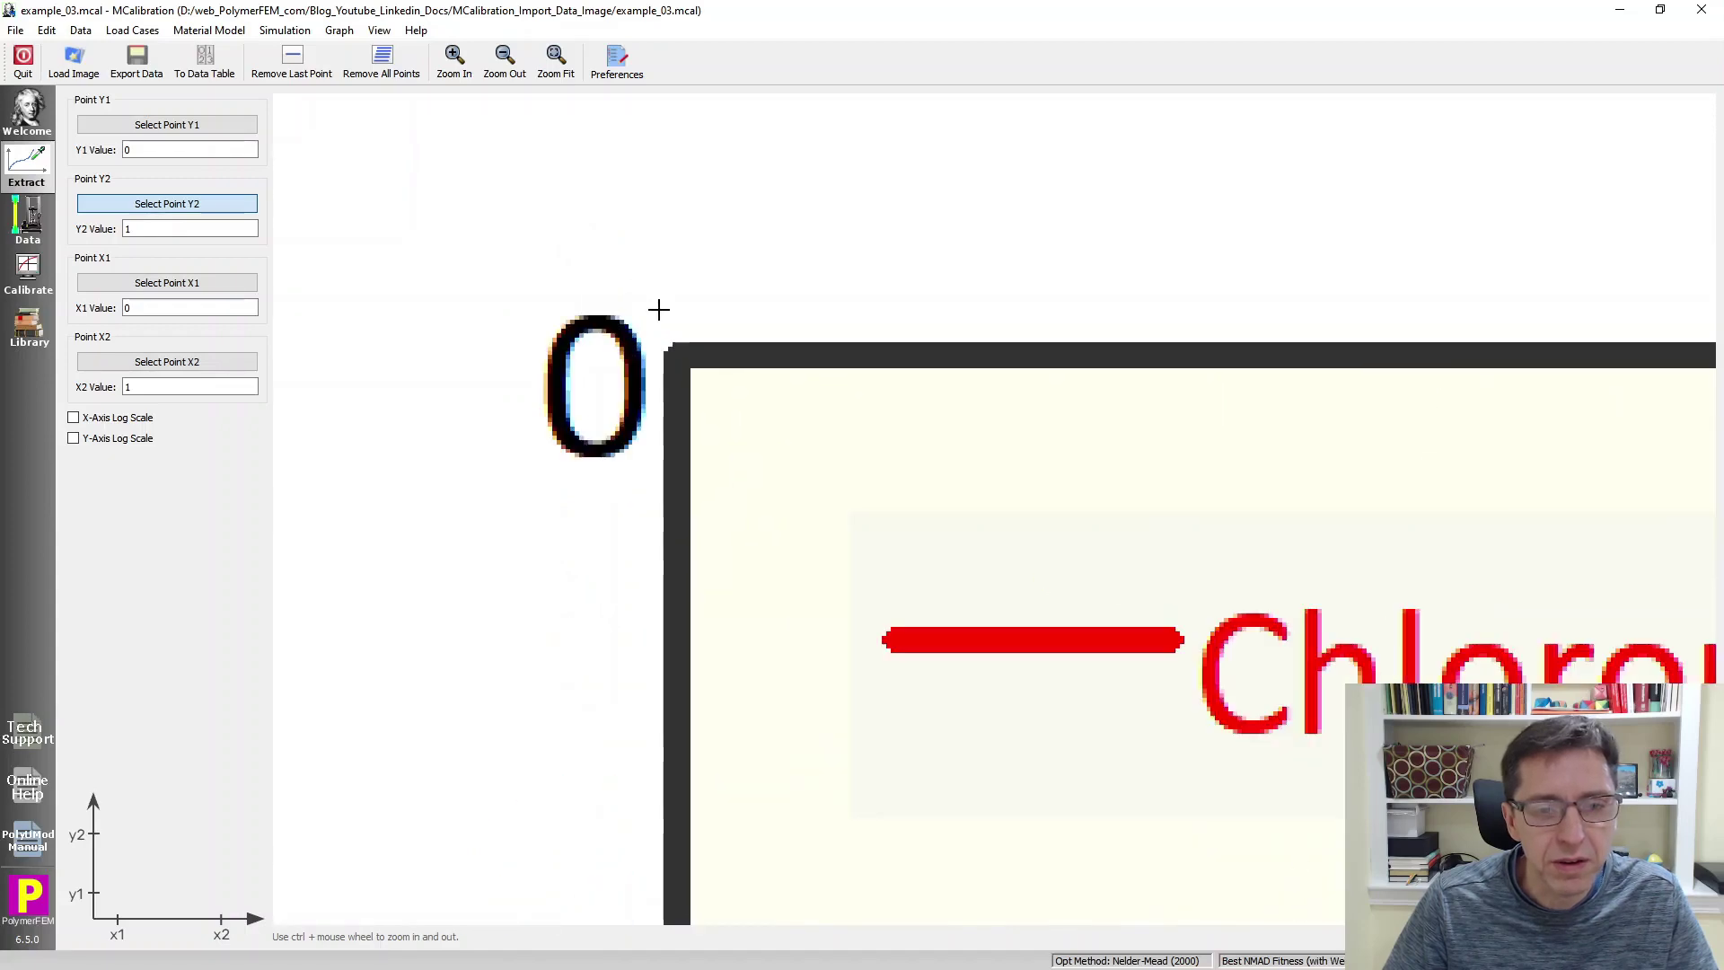
pyautogui.click(689, 384)
pyautogui.scroll(-8, 584, 356)
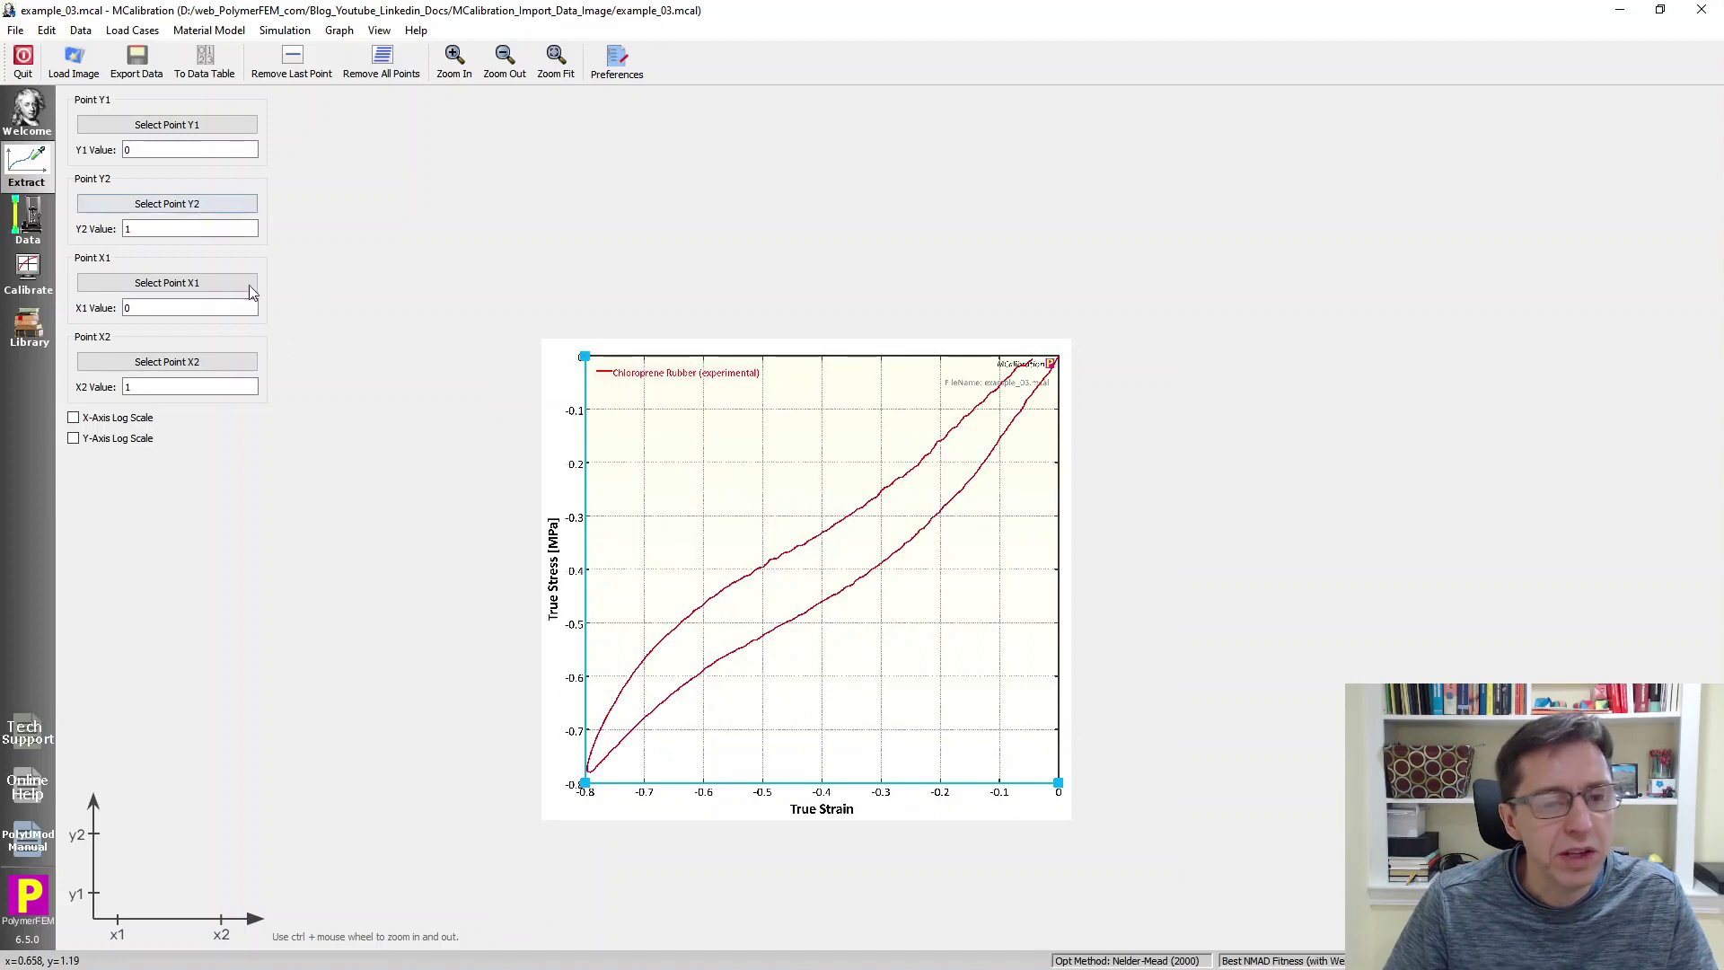
# Step: Enter -0.8 and 0 as the X1/X2 values and -0.8 and 0 as Y1/Y2
pyautogui.click(185, 303)
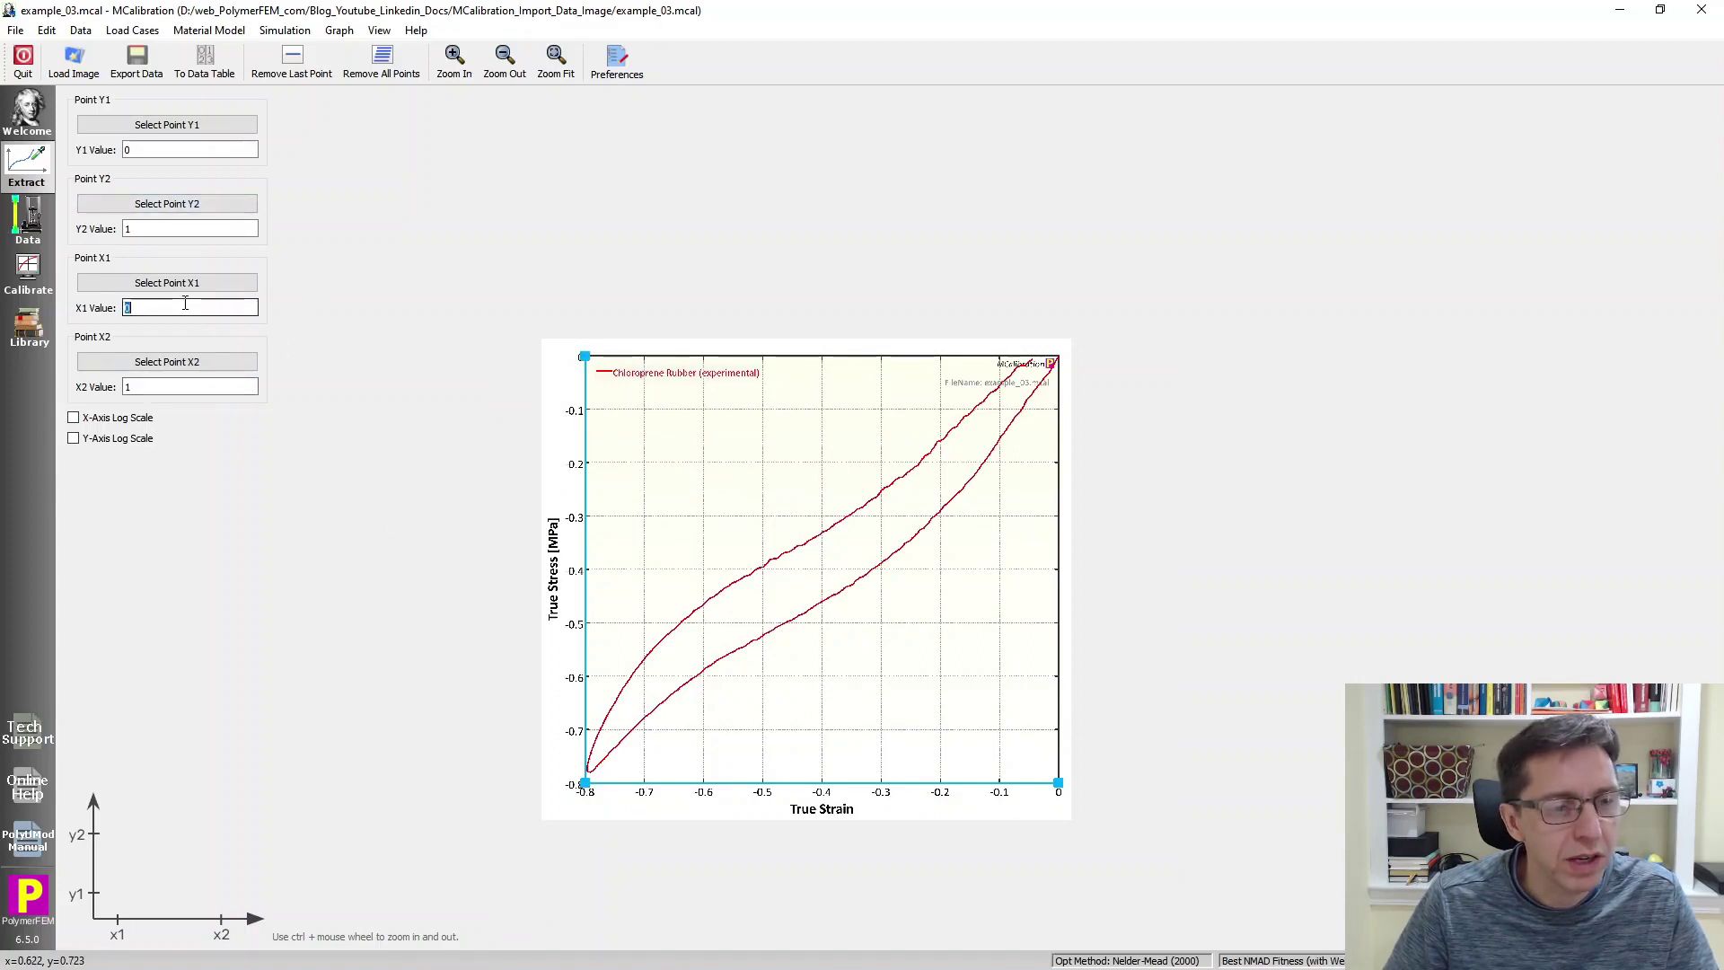
pyautogui.write('-0.8')
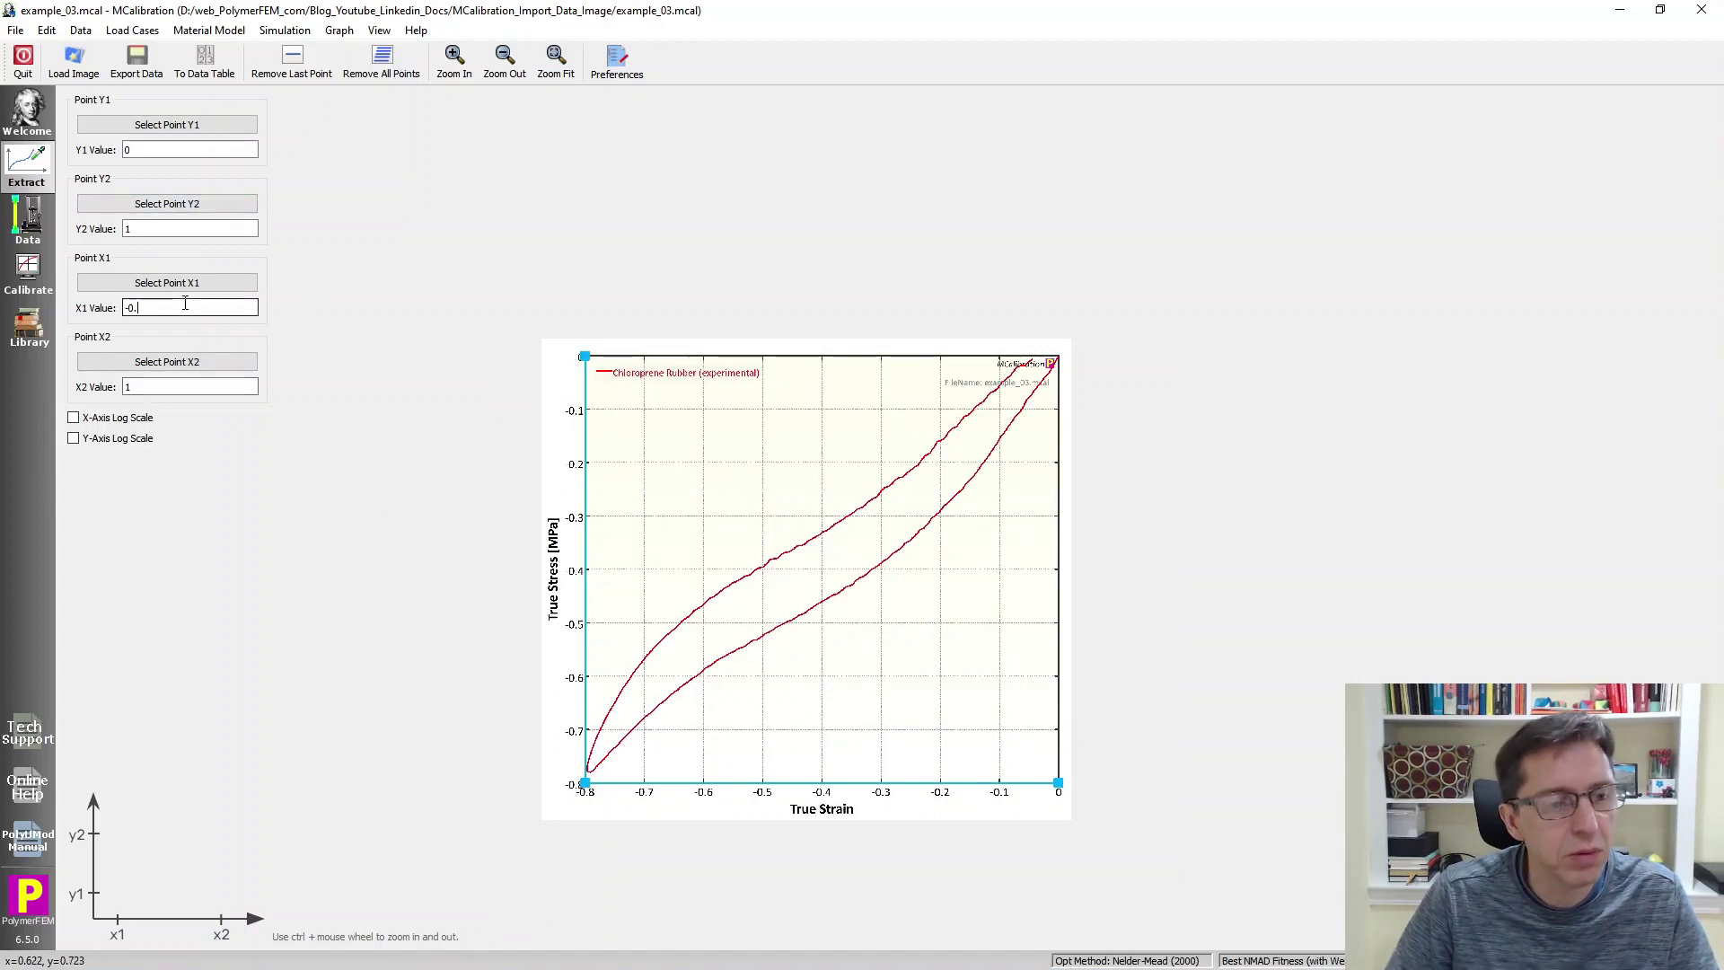
pyautogui.doubleClick(203, 388)
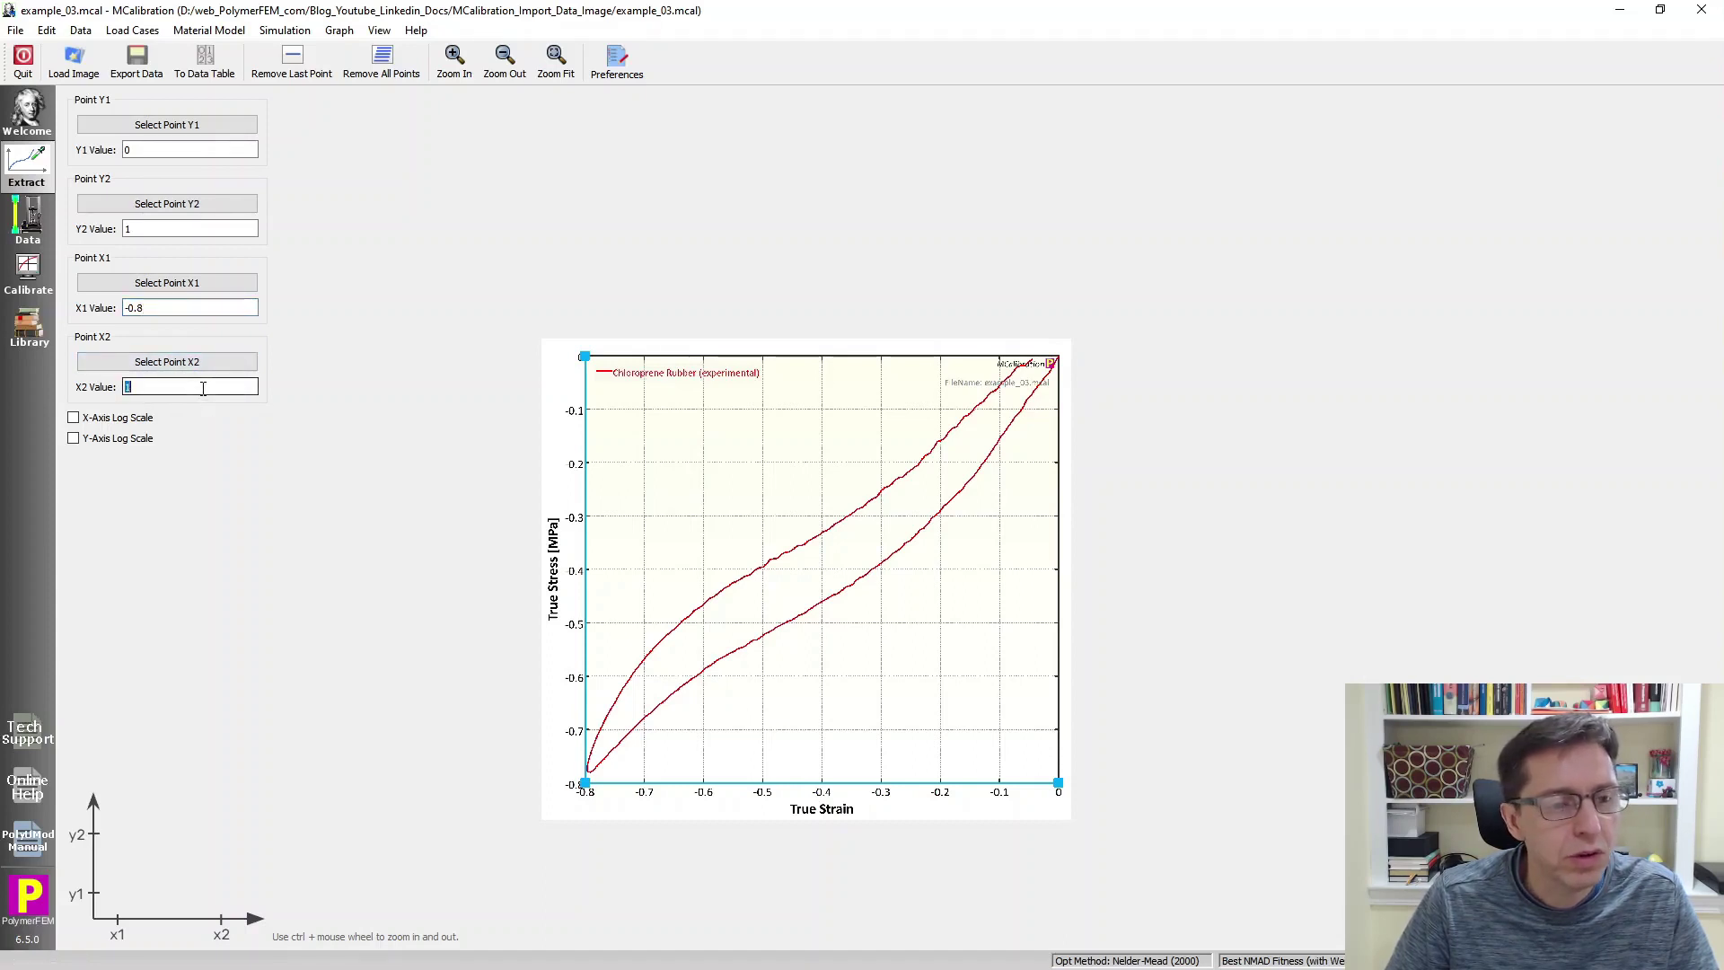
pyautogui.write('0')
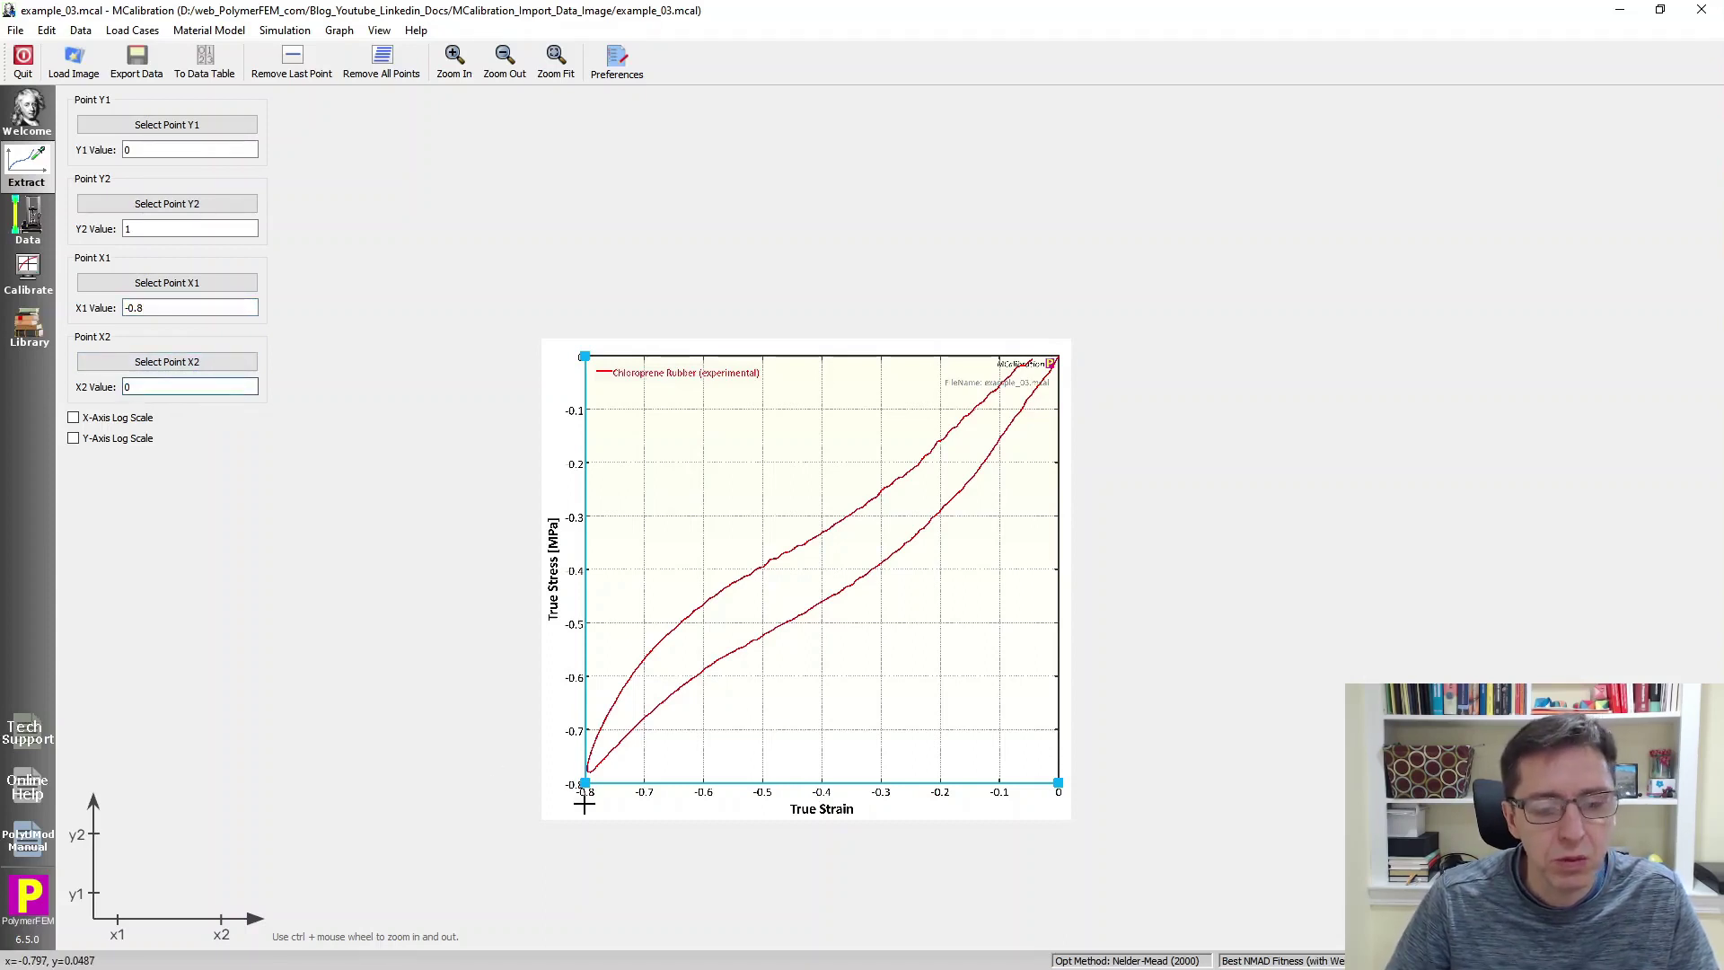
pyautogui.click(176, 149)
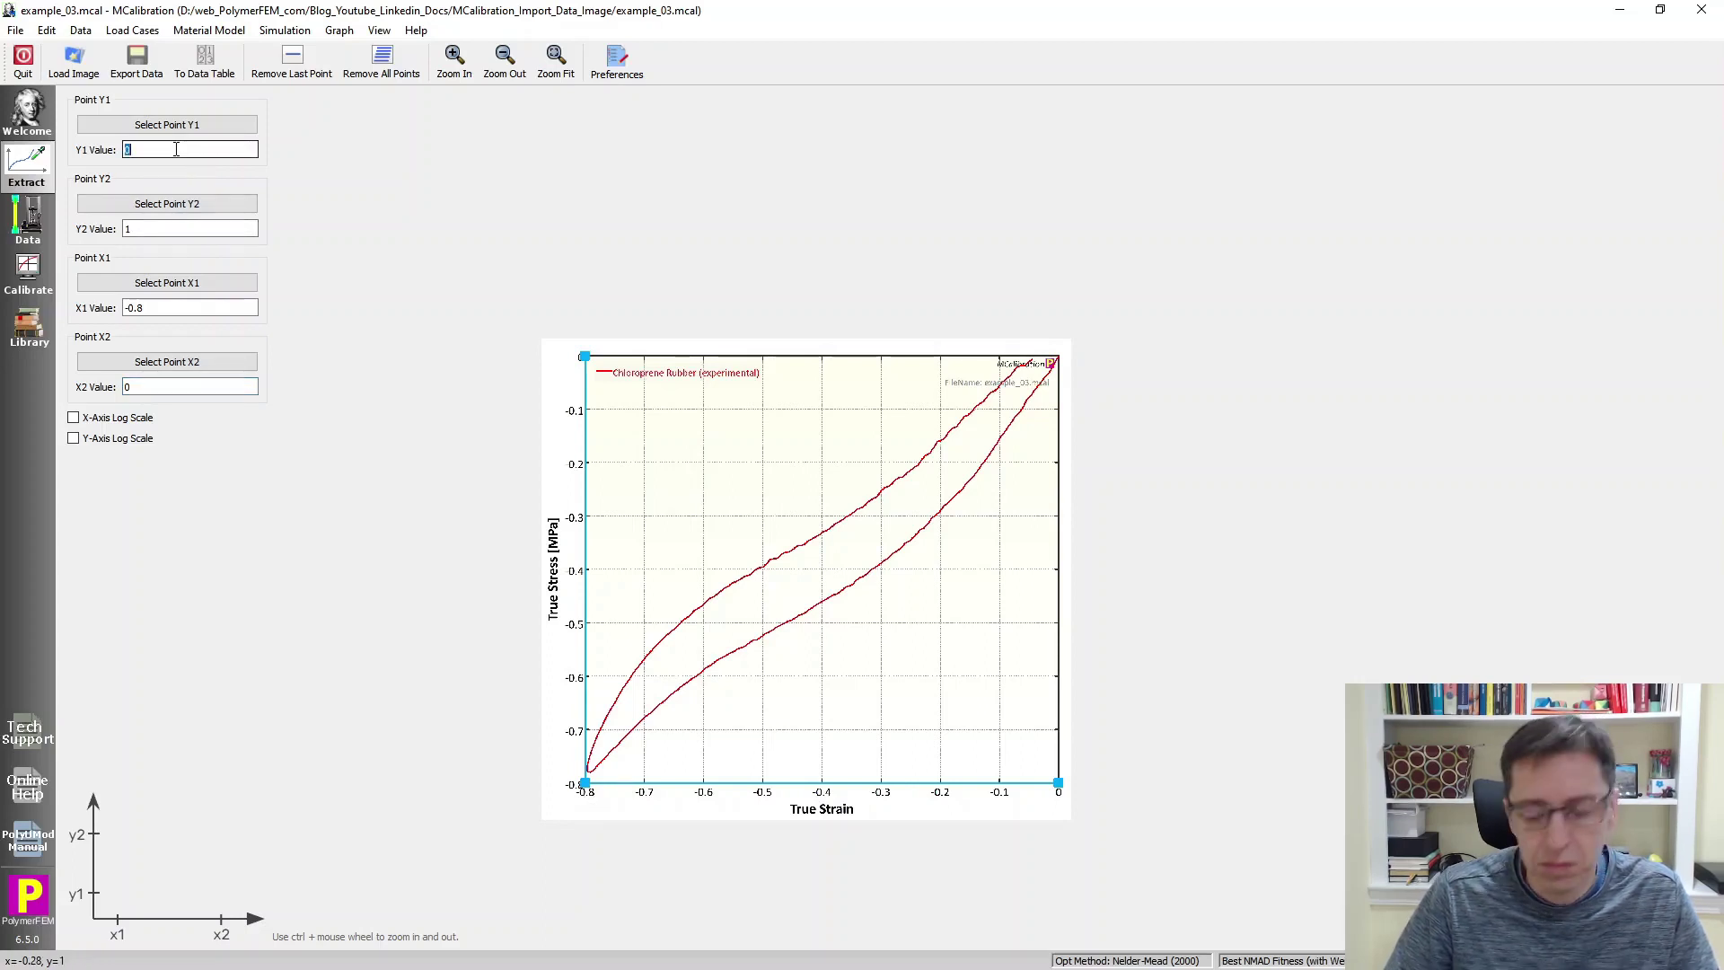
pyautogui.write('-0.8')
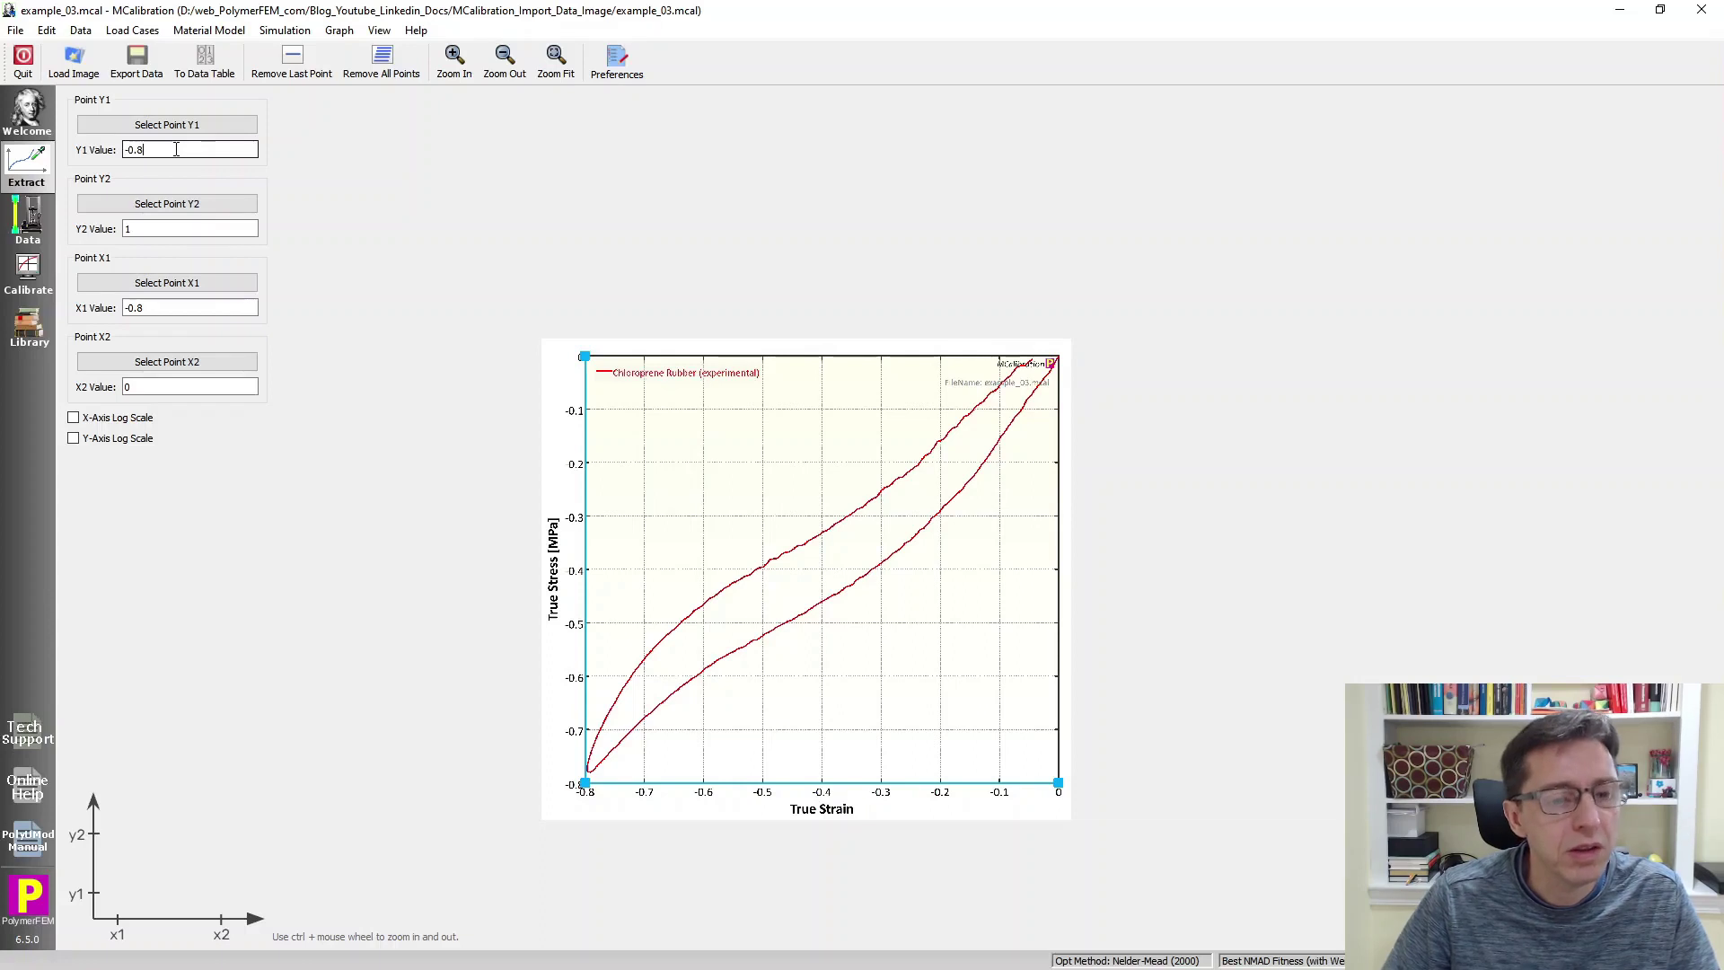
pyautogui.doubleClick(165, 229)
pyautogui.write('0')
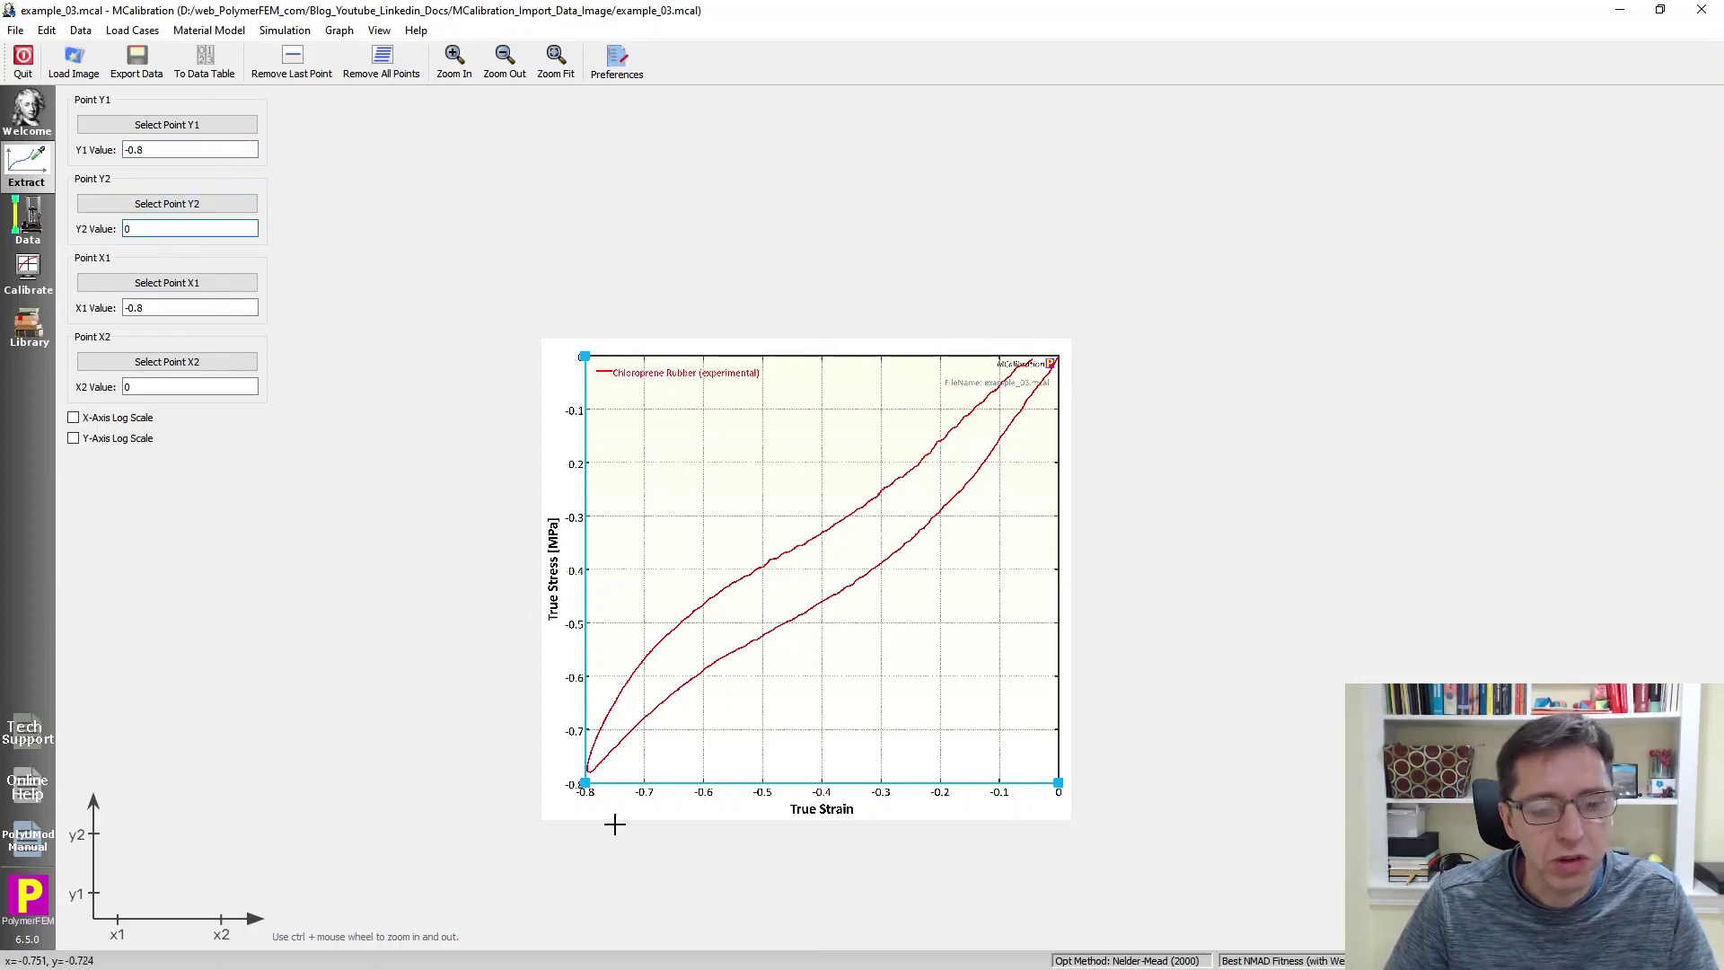
pyautogui.scroll(-2, 606, 817)
pyautogui.click(556, 61)
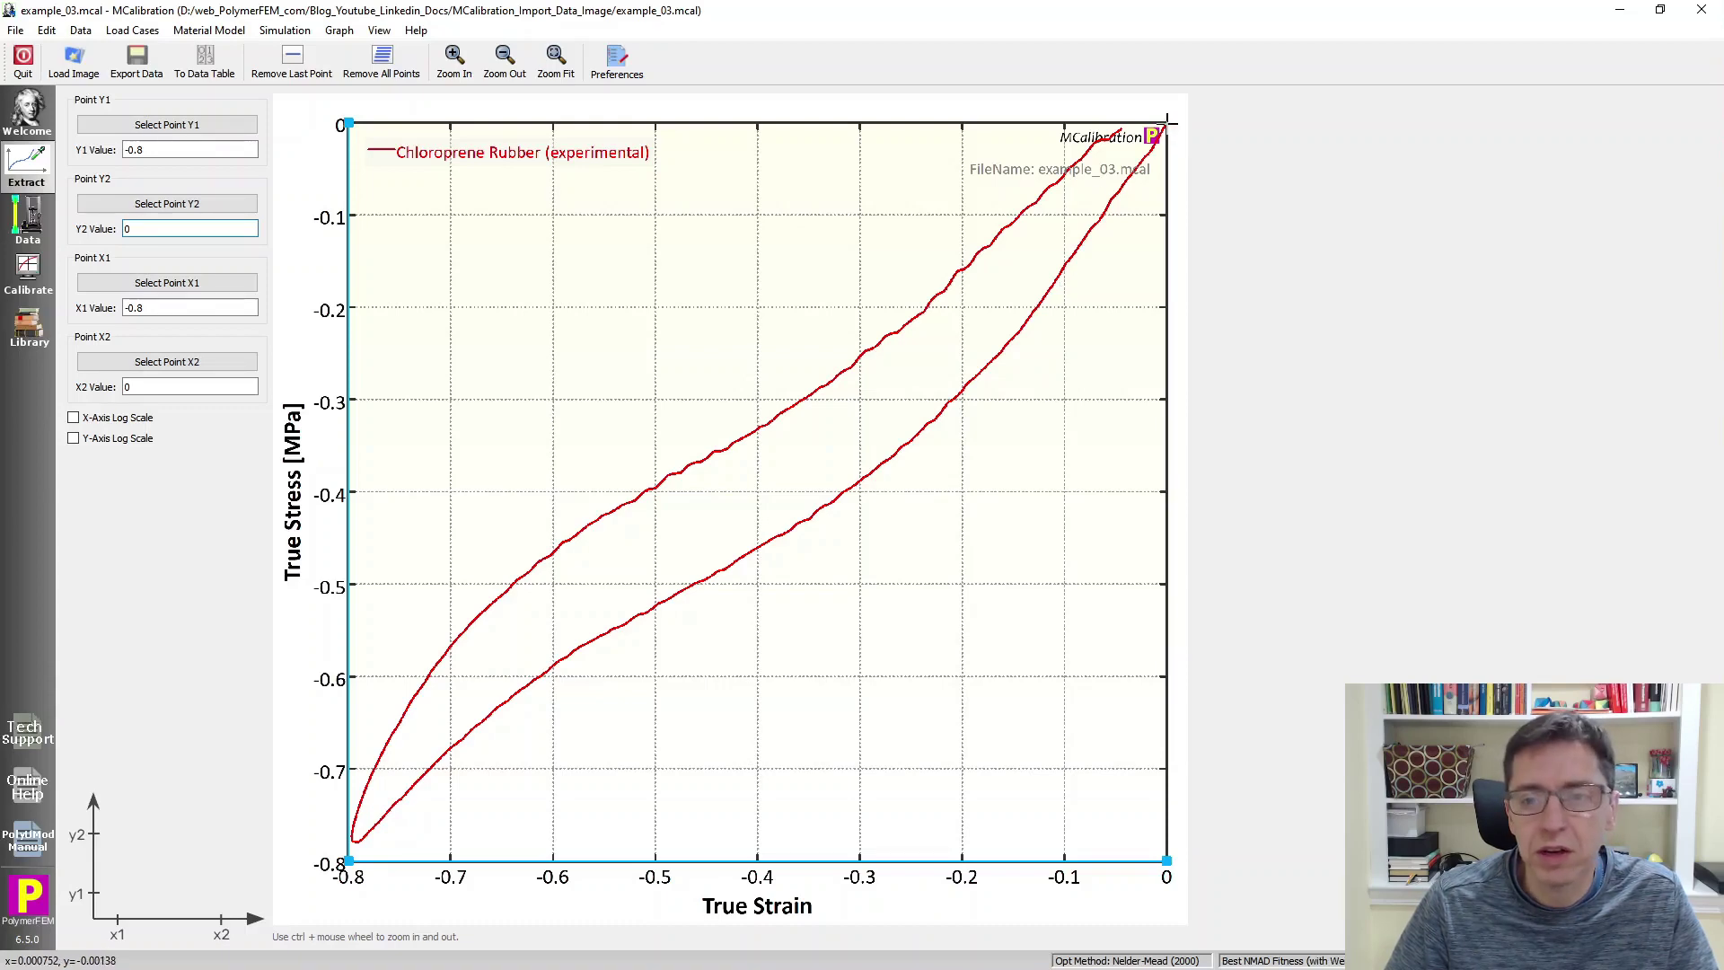
pyautogui.scroll(-2, 1166, 122)
# Step: Digitize the first three lower-curve points heading down from the 0,0 corner
pyautogui.scroll(4, 1166, 122)
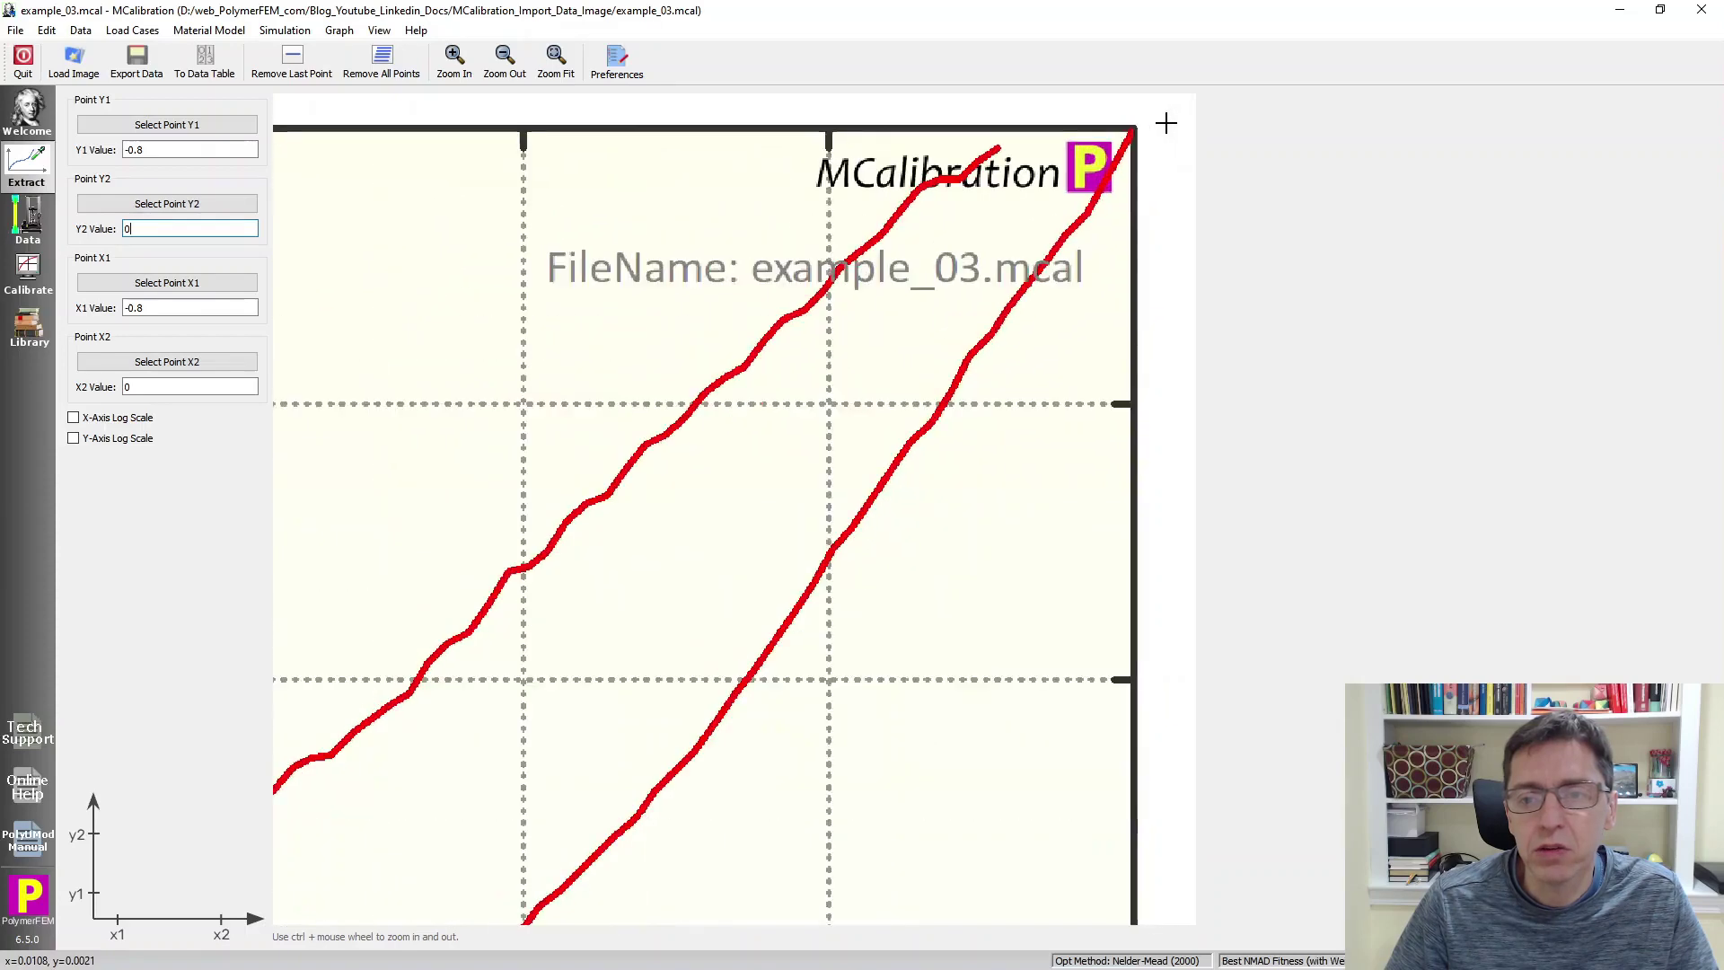
pyautogui.scroll(1, 1146, 127)
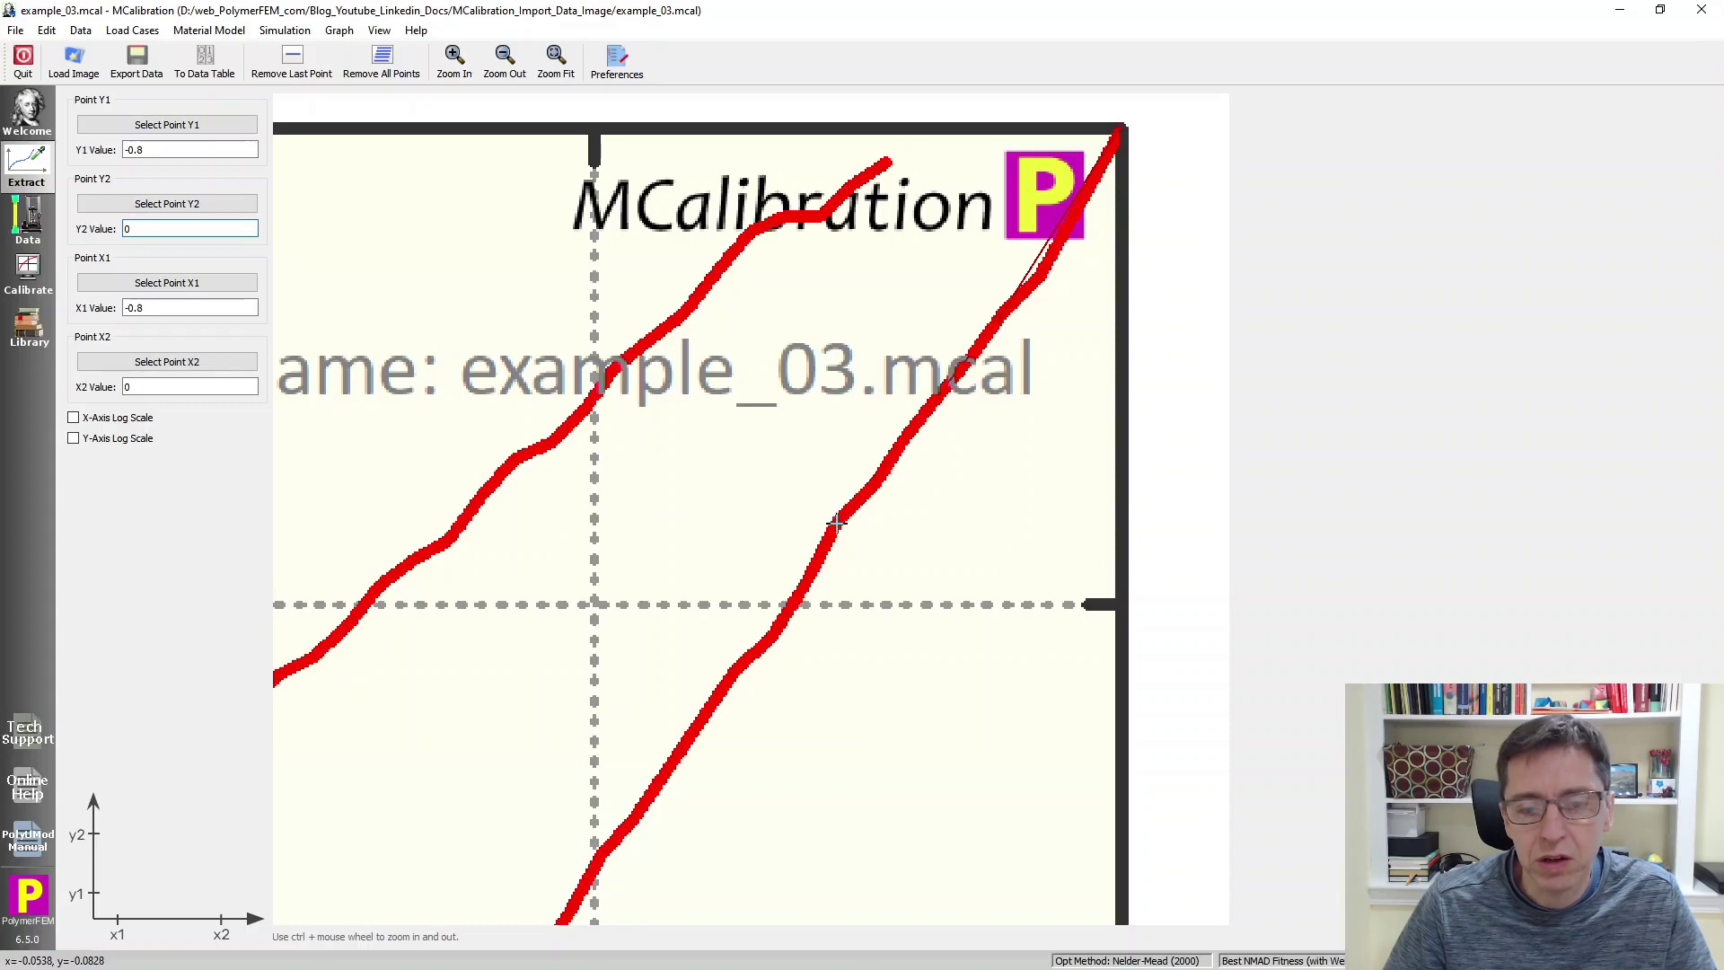
pyautogui.scroll(-3, 835, 522)
pyautogui.scroll(-1, 728, 692)
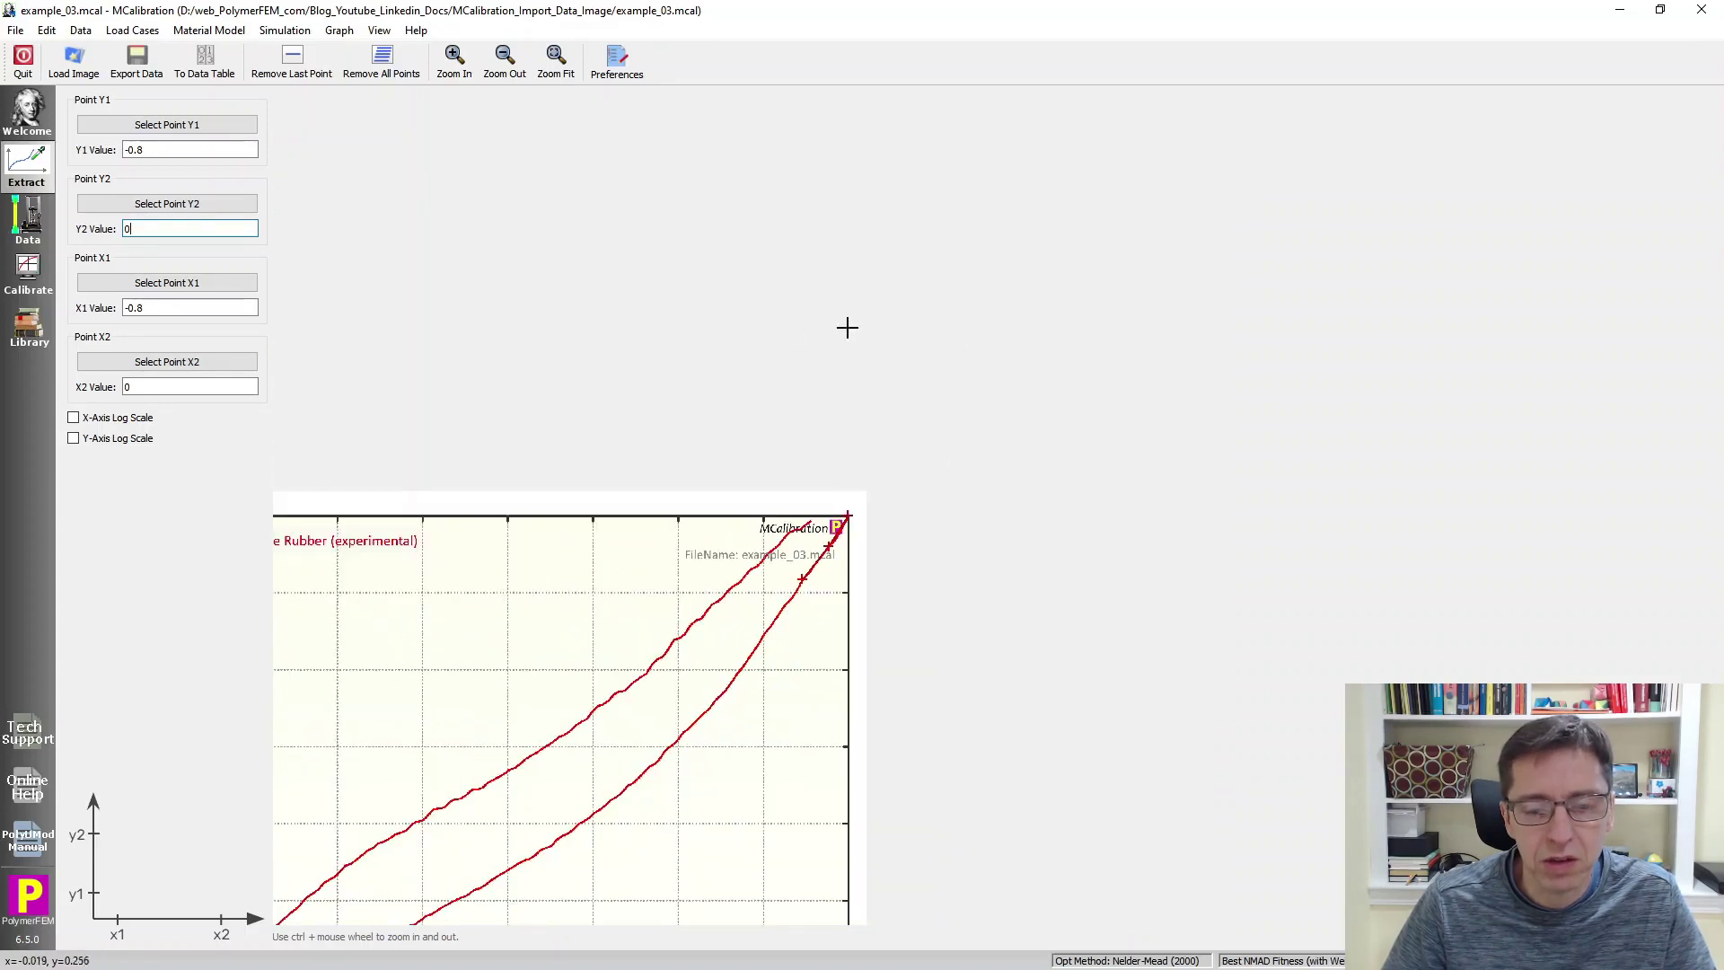
pyautogui.scroll(-2, 924, 353)
pyautogui.scroll(4, 773, 585)
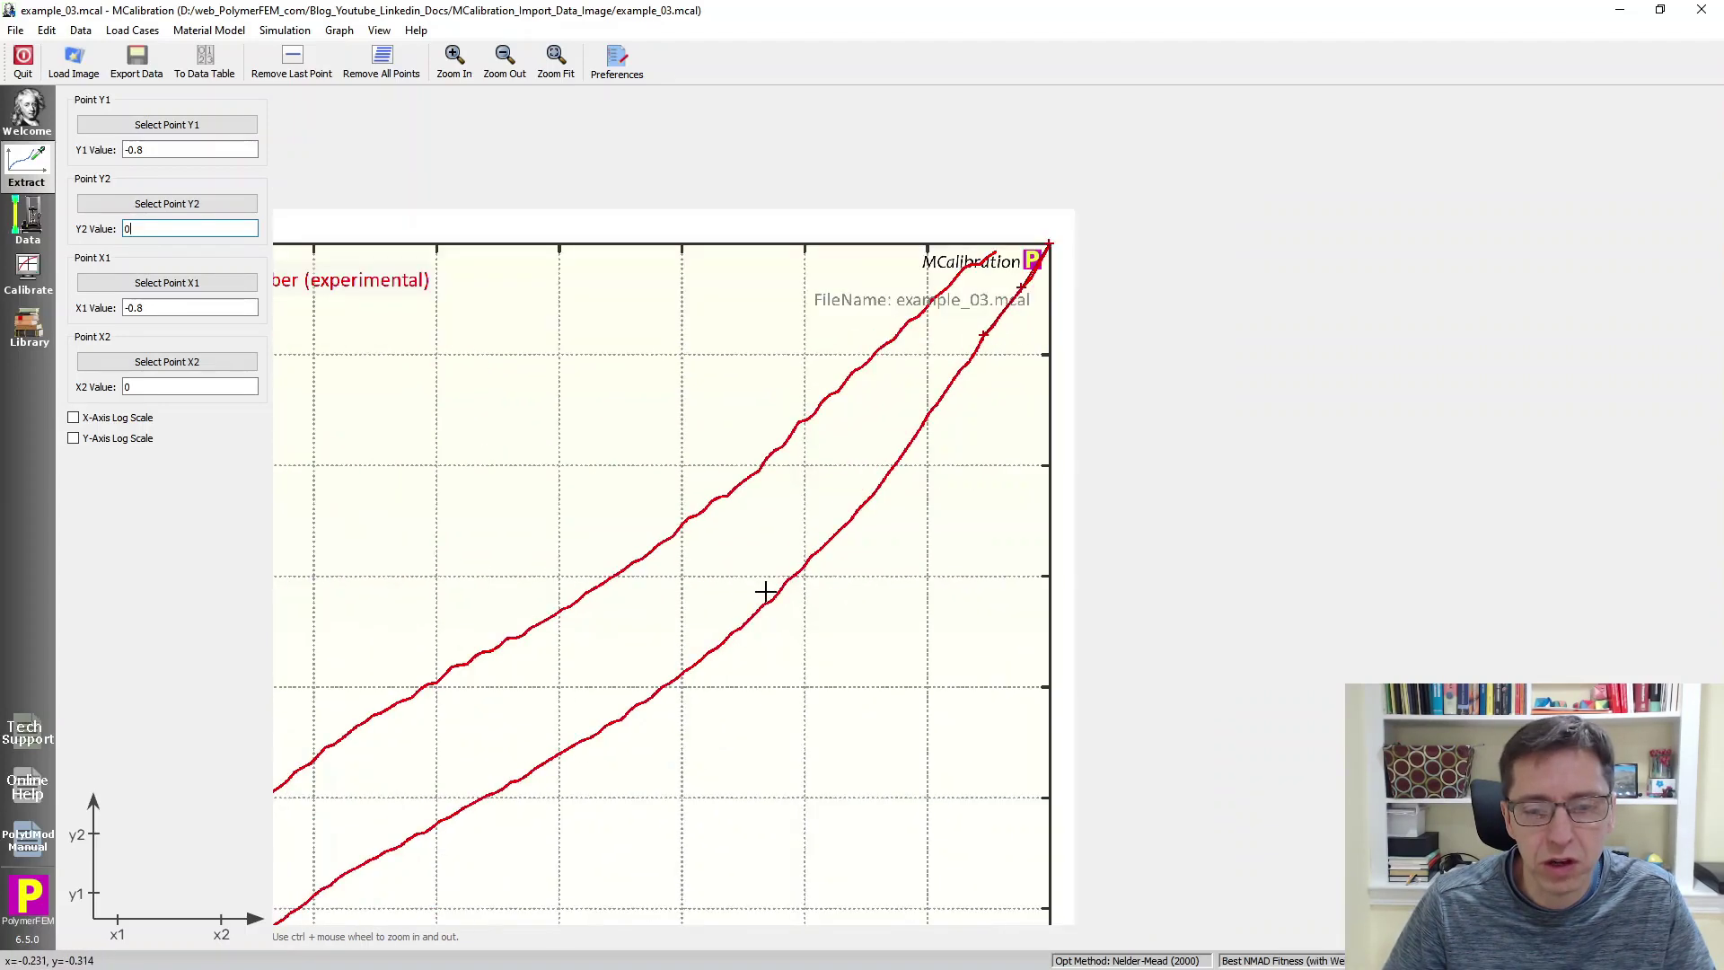
pyautogui.click(883, 482)
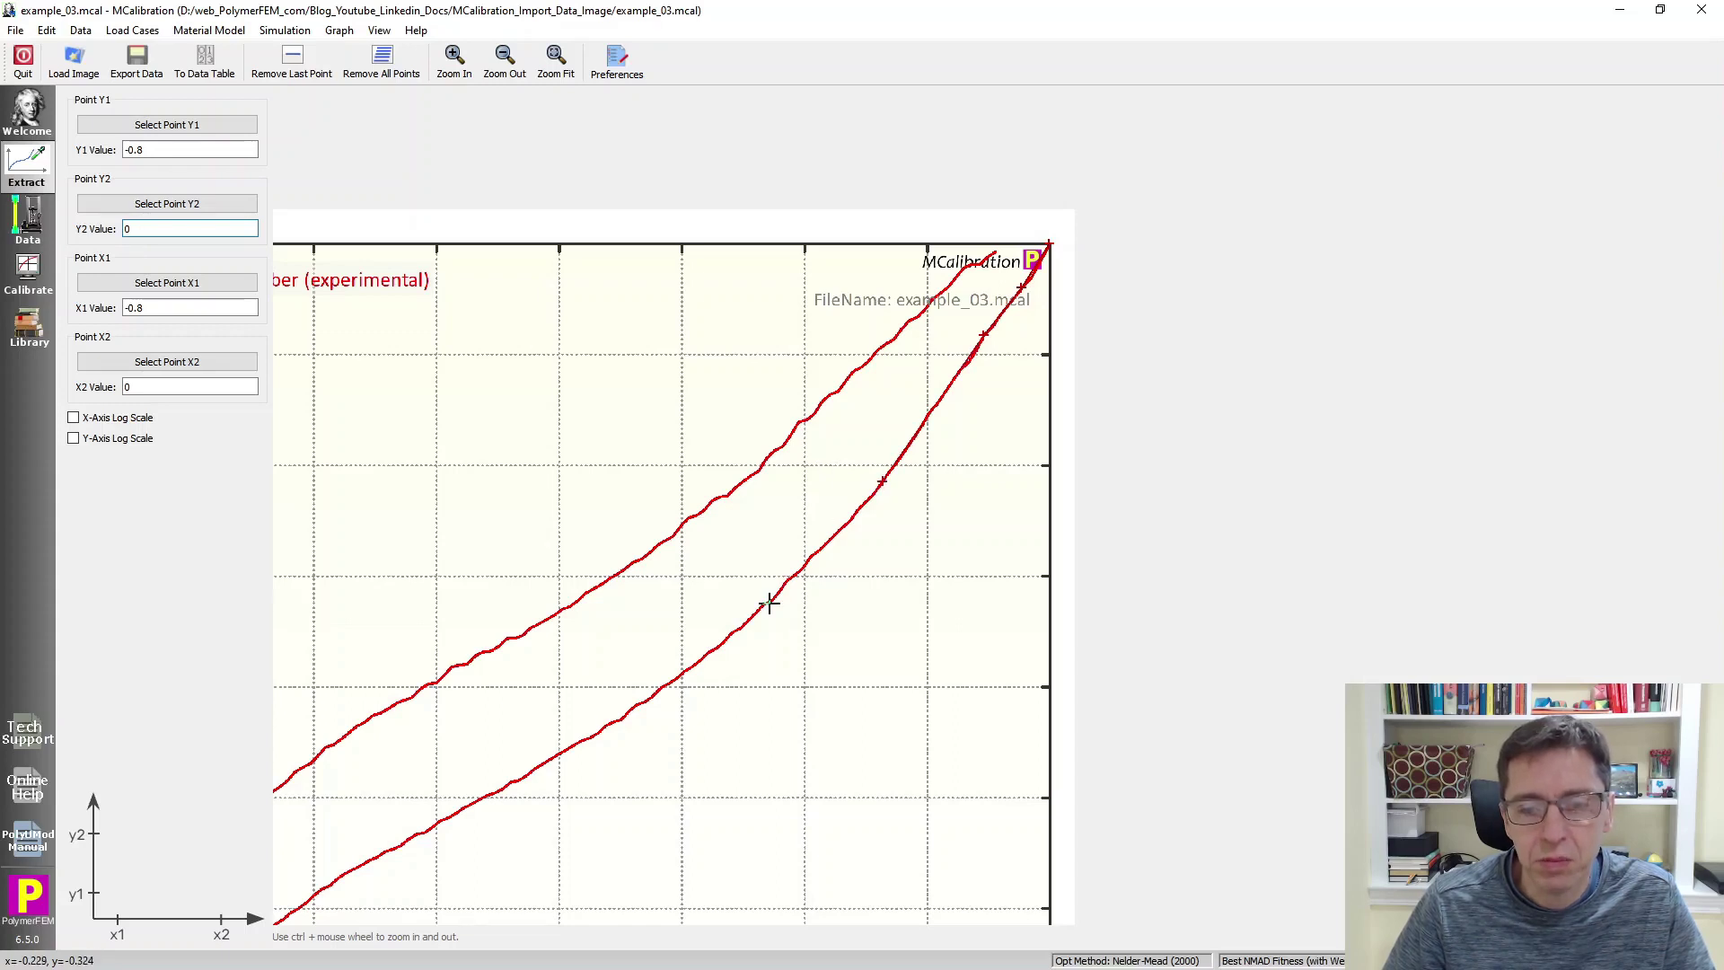
pyautogui.click(766, 606)
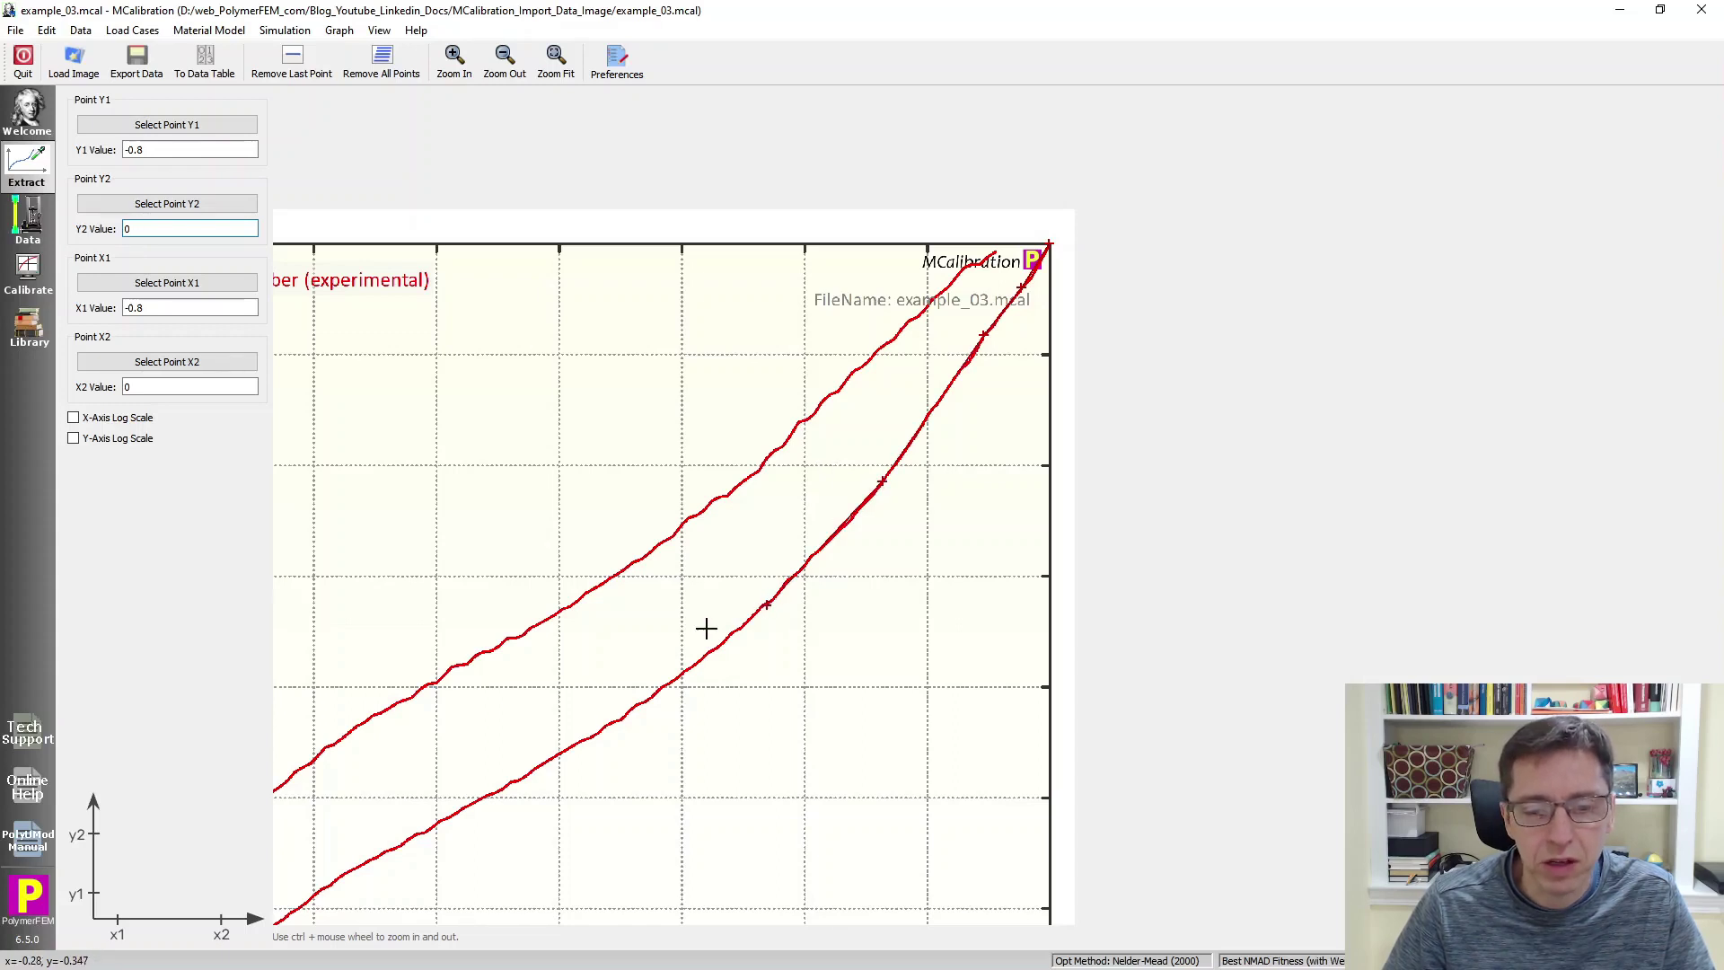
pyautogui.click(571, 745)
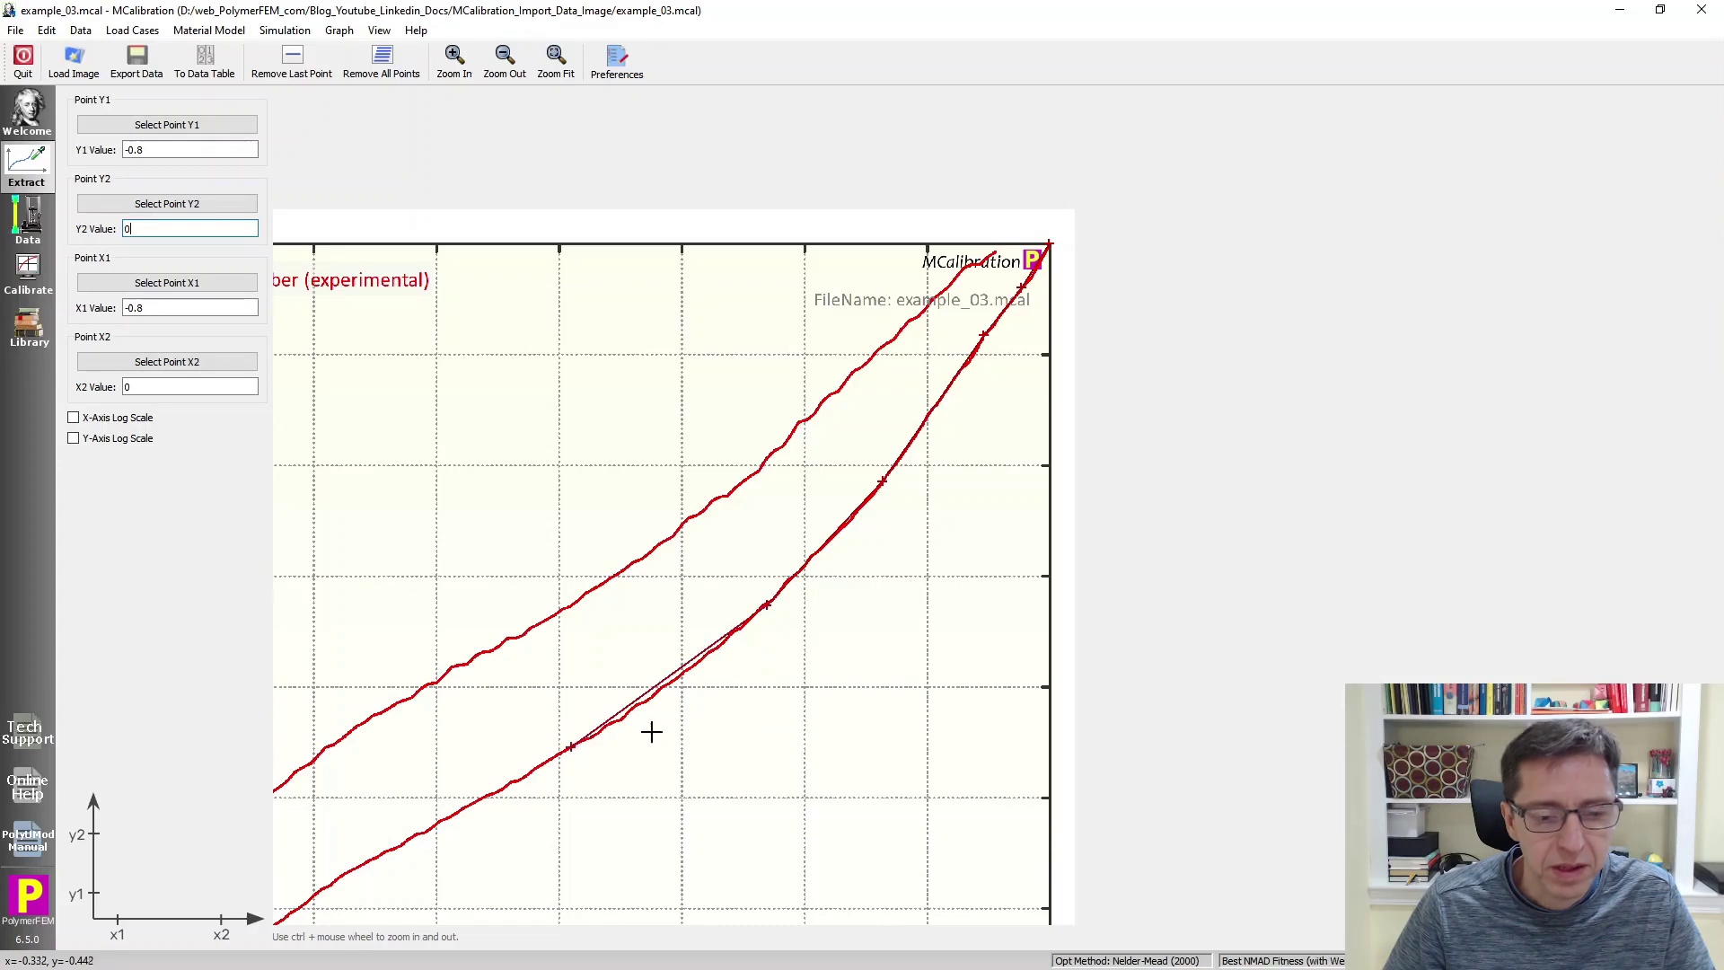
# Step: Add lower-curve points near -0.5 and -0.6 strain and at its bottom-left end
pyautogui.scroll(2, 816, 646)
pyautogui.scroll(-5, 871, 608)
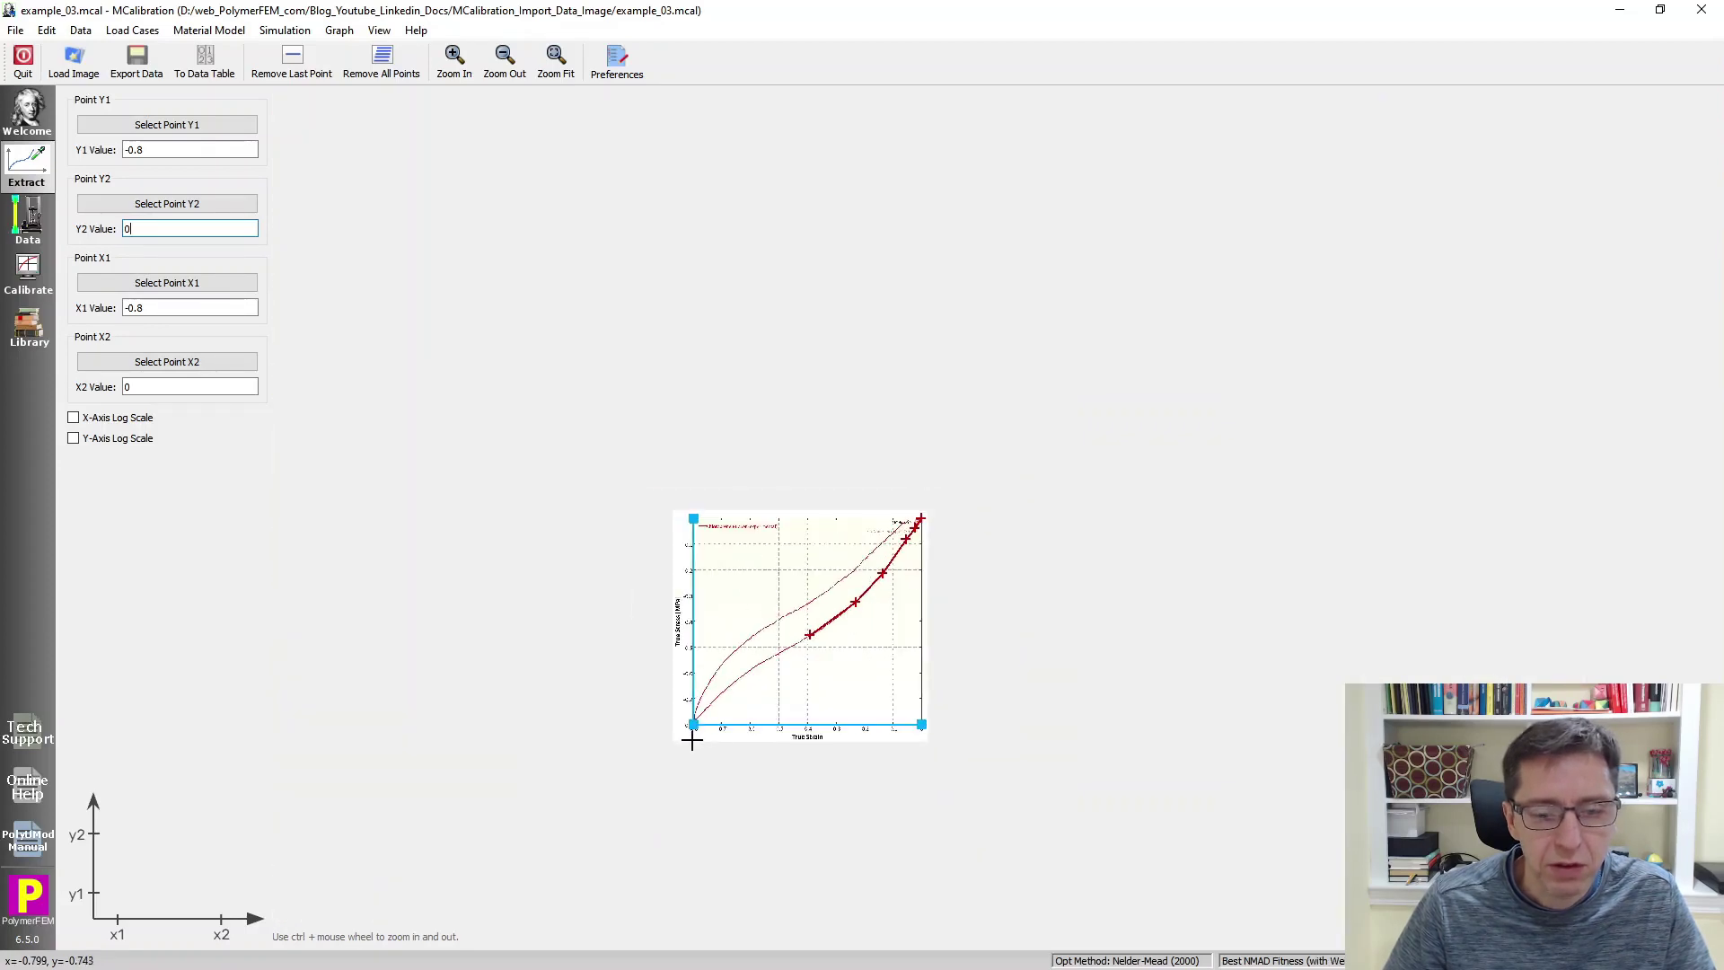
pyautogui.keyDown('ctrl'); pyautogui.scroll(5, 691, 740); pyautogui.keyUp('ctrl')
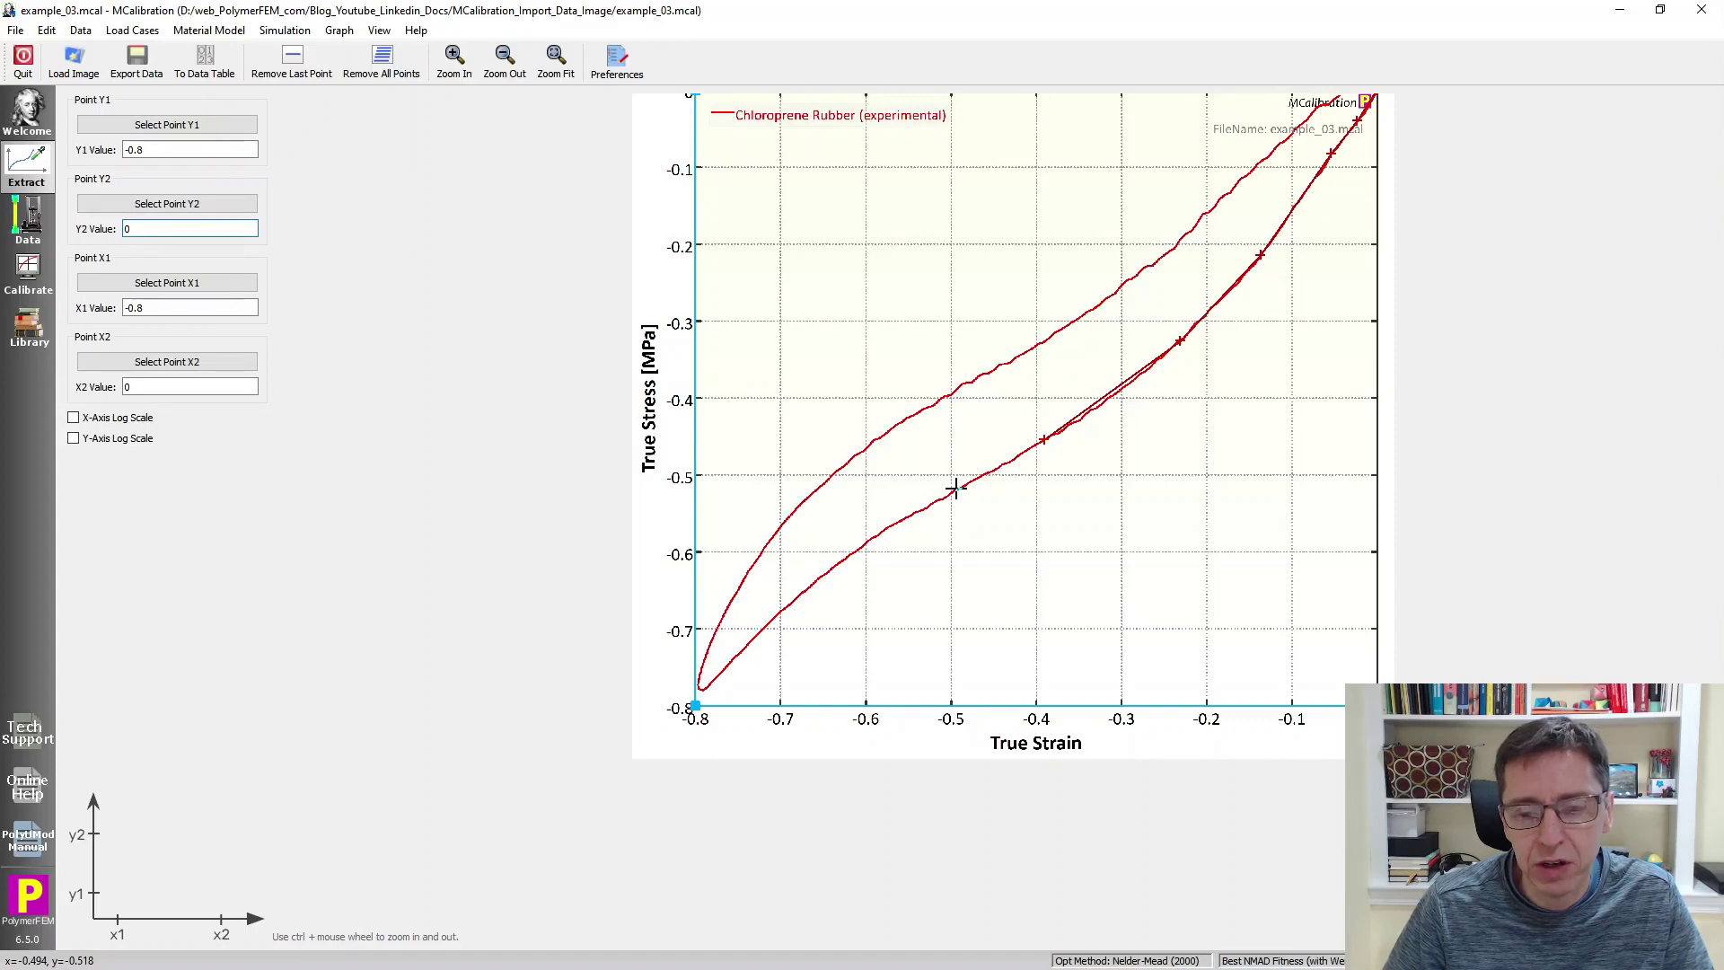
pyautogui.keyDown('ctrl'); pyautogui.scroll(5, 953, 487); pyautogui.keyUp('ctrl')
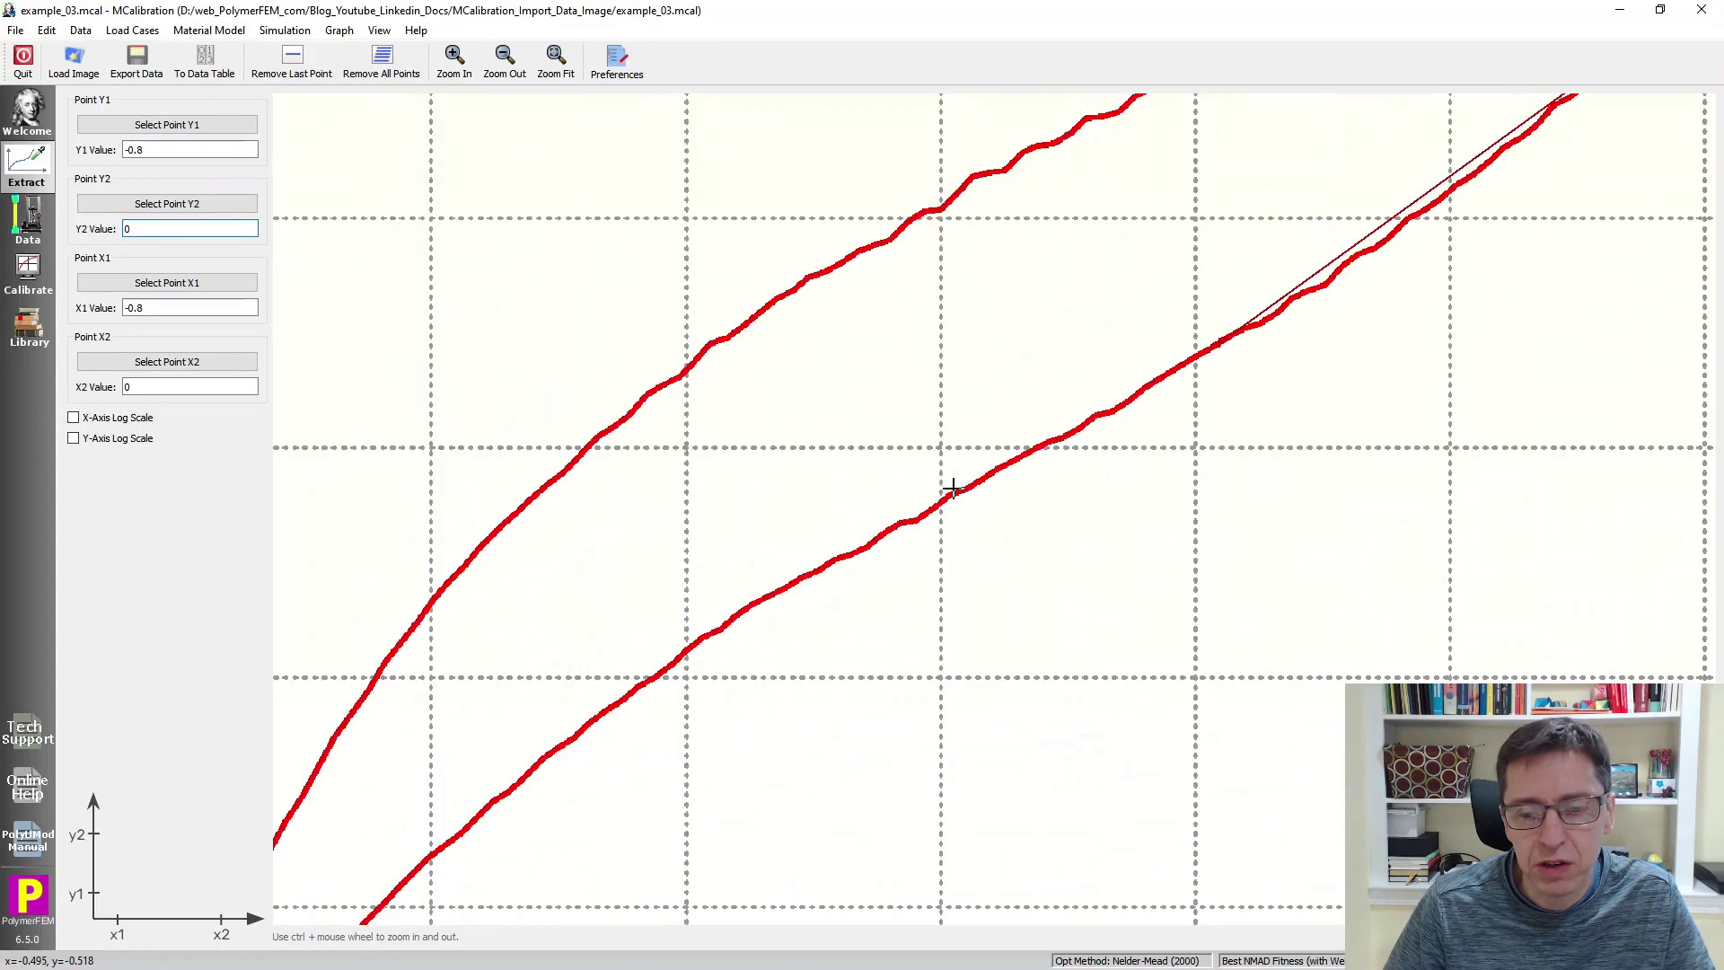
pyautogui.click(954, 497)
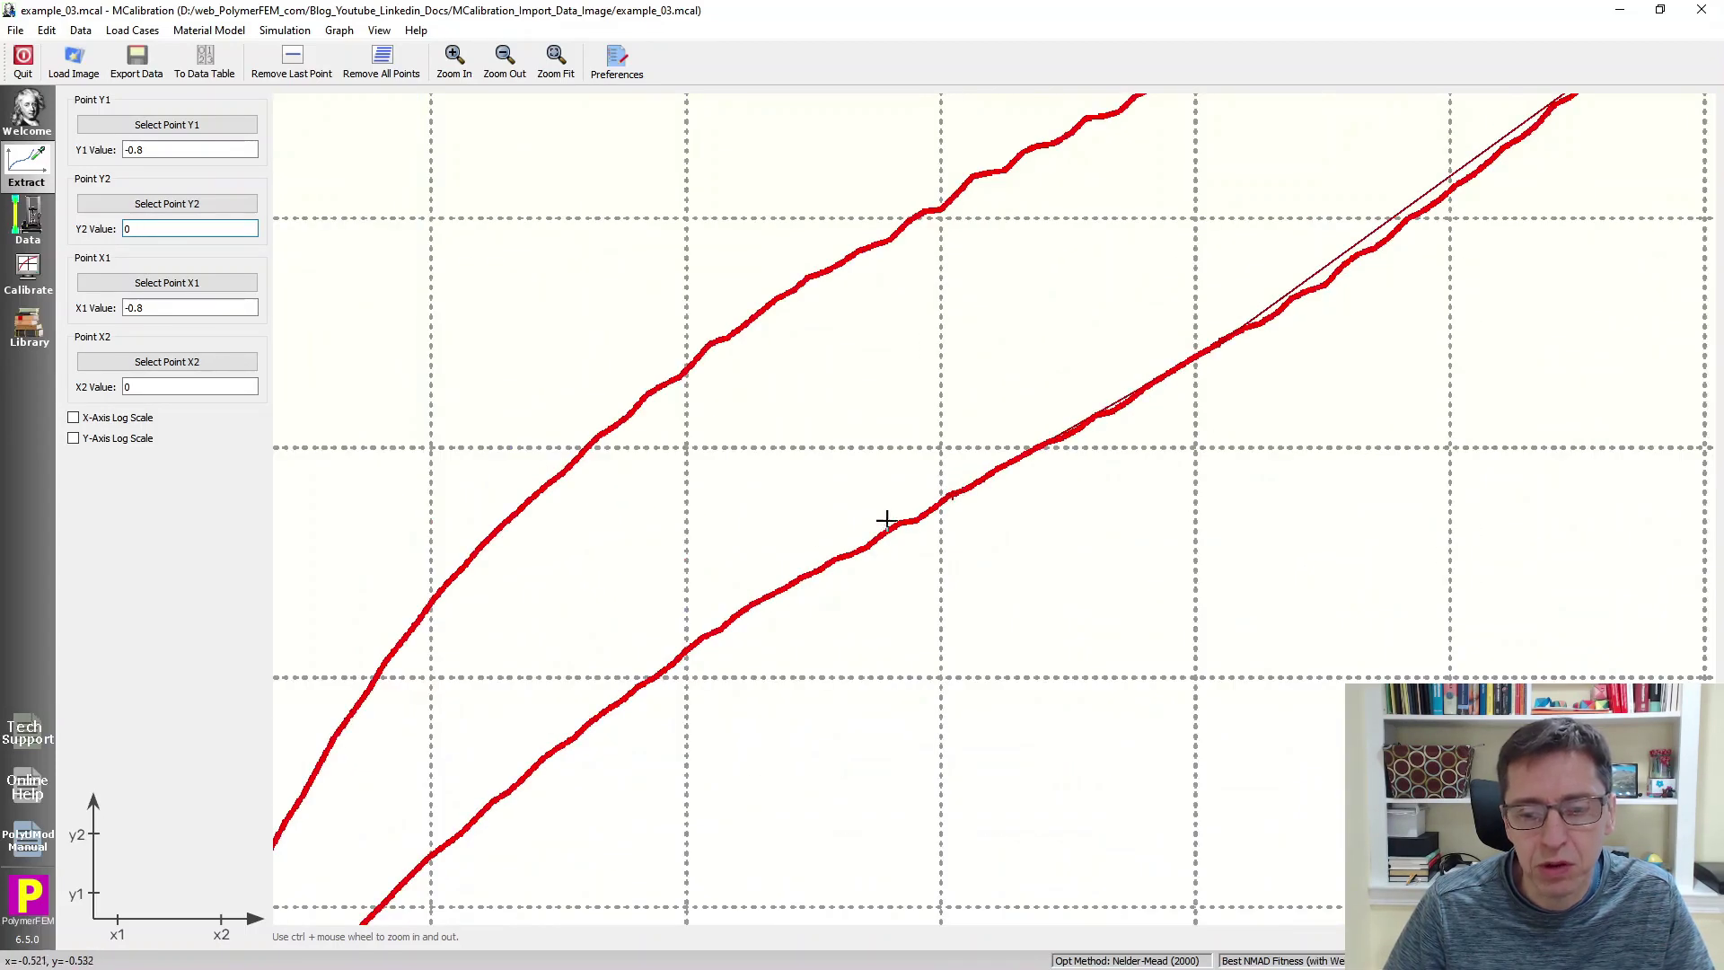
pyautogui.click(683, 653)
pyautogui.keyDown('ctrl'); pyautogui.scroll(-5, 682, 653); pyautogui.keyUp('ctrl')
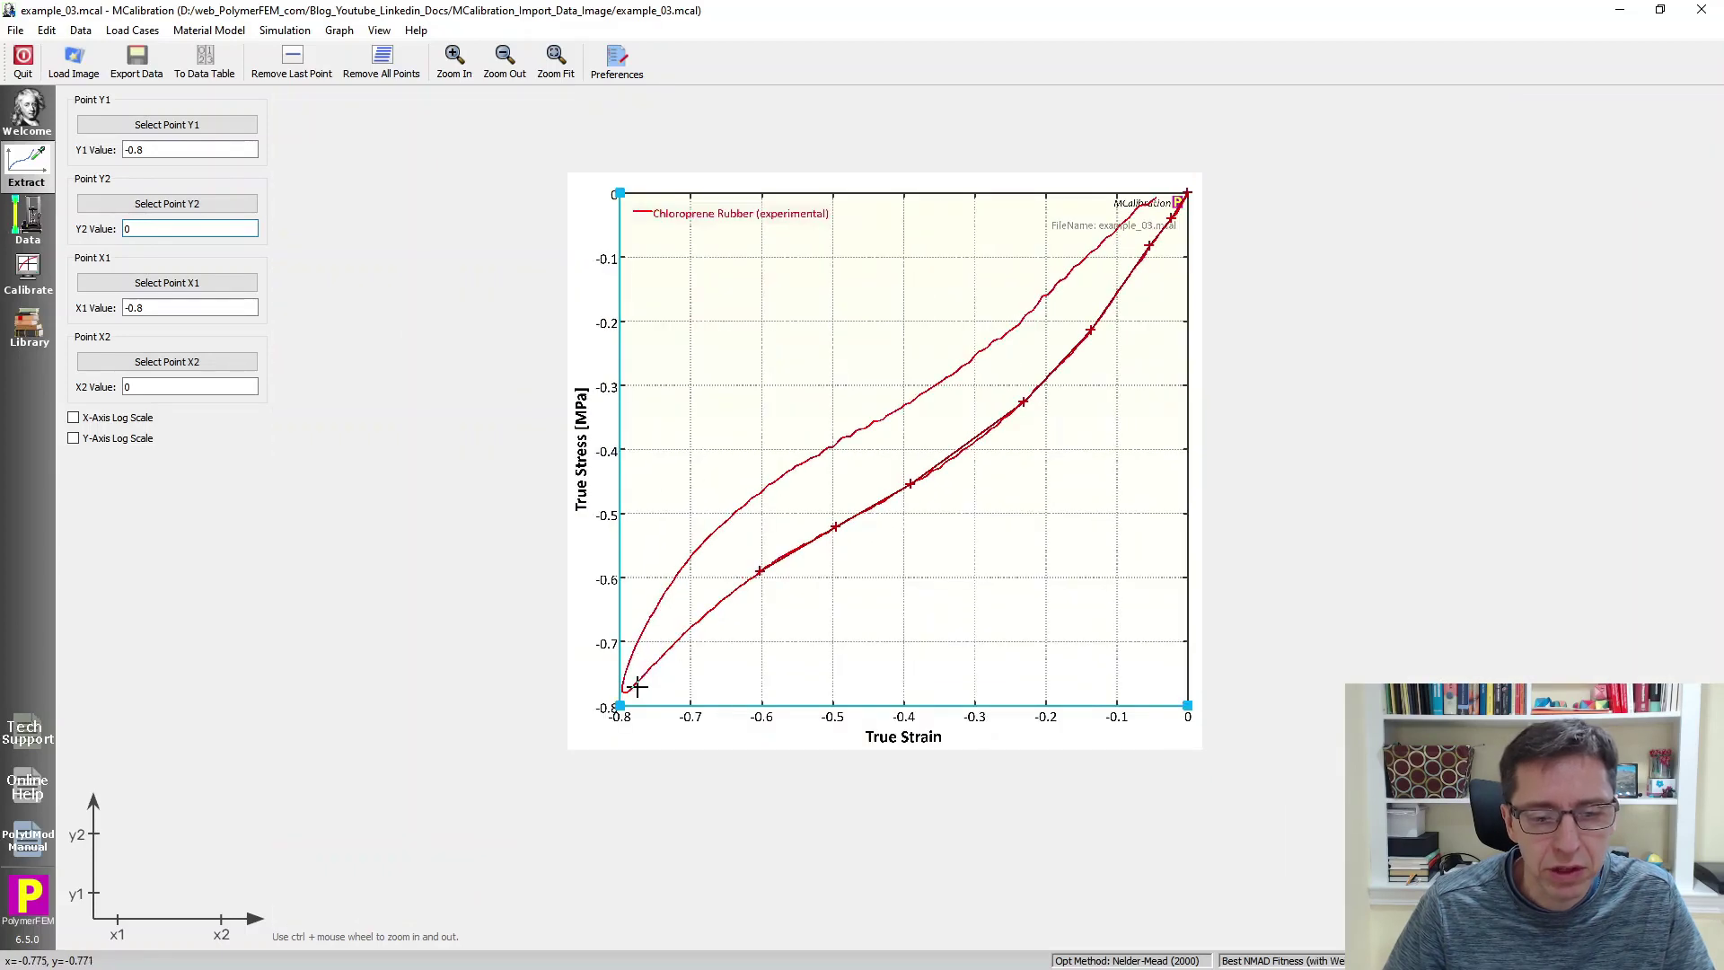
pyautogui.keyDown('ctrl'); pyautogui.scroll(5, 637, 687); pyautogui.keyUp('ctrl')
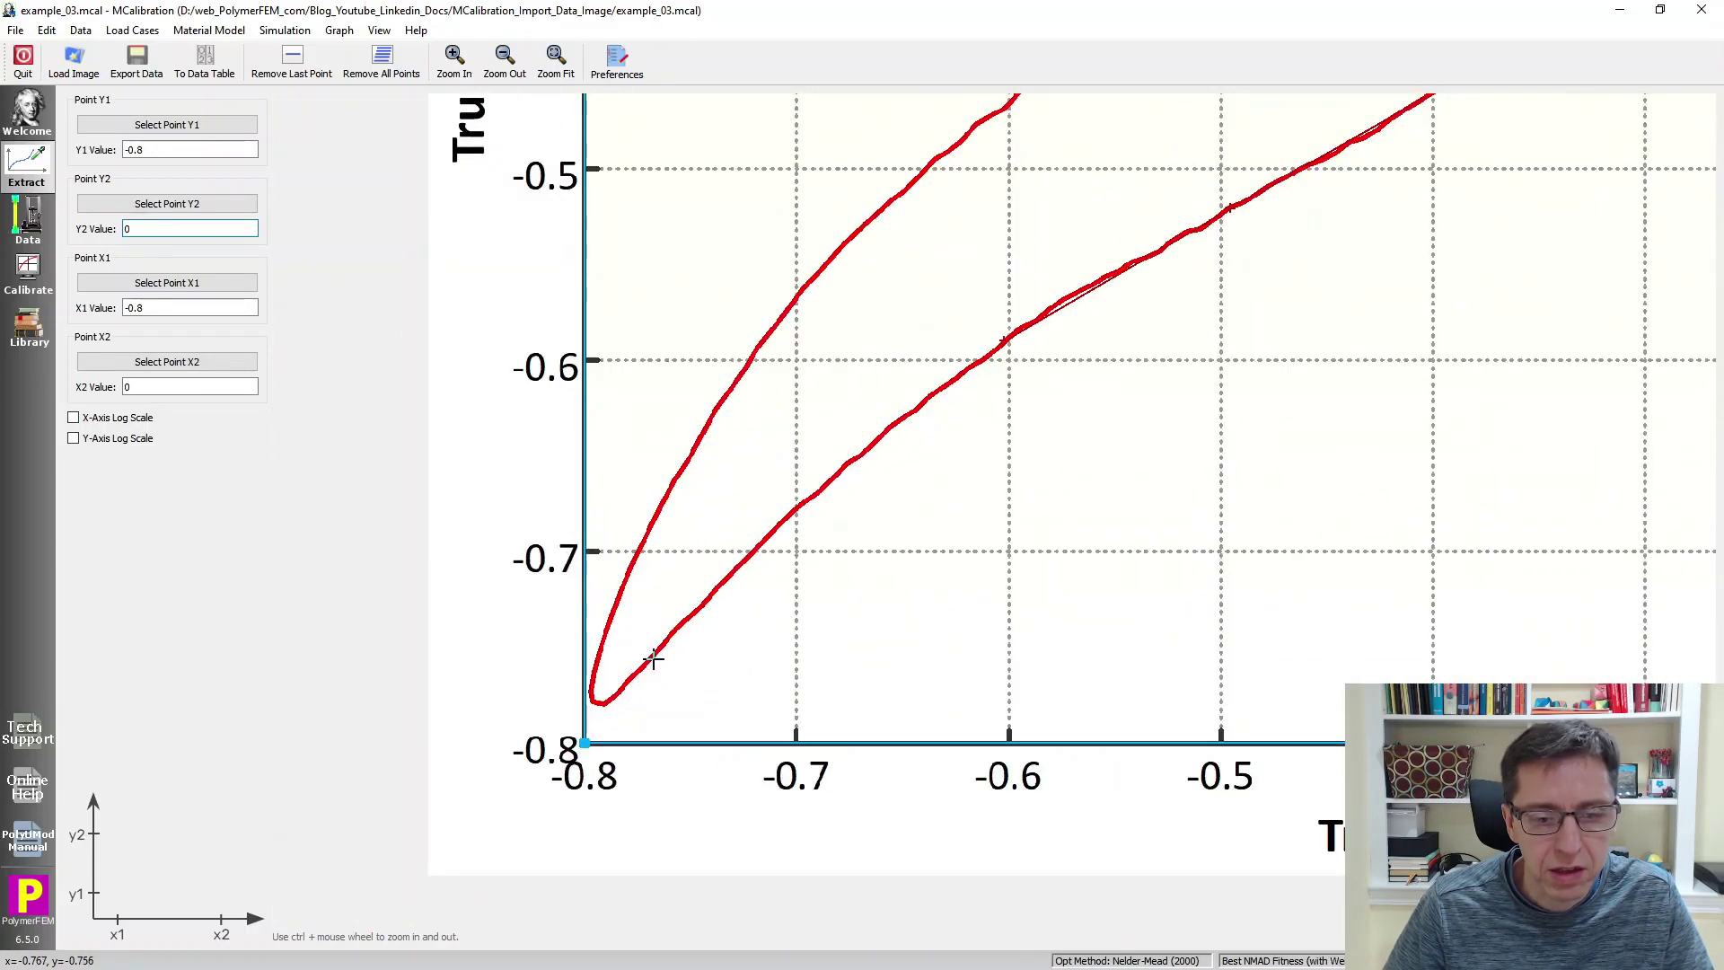
pyautogui.click(641, 662)
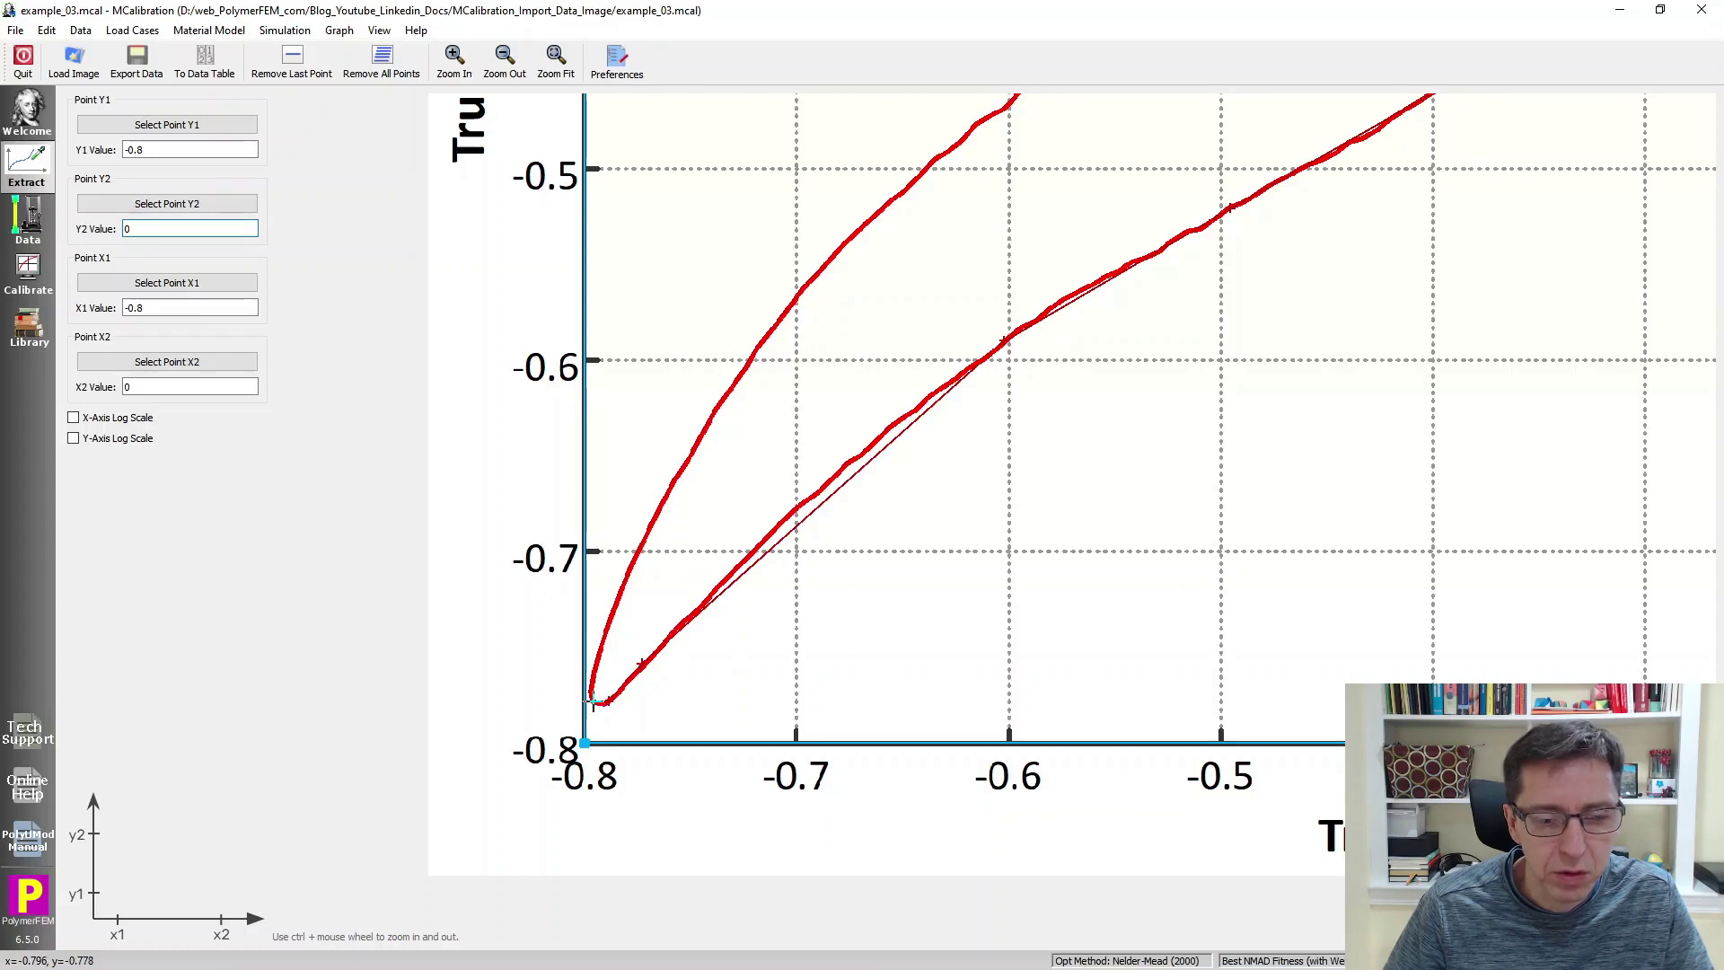
# Step: Place points up the upper curve, starting from its lower tip near -0.8
pyautogui.click(606, 627)
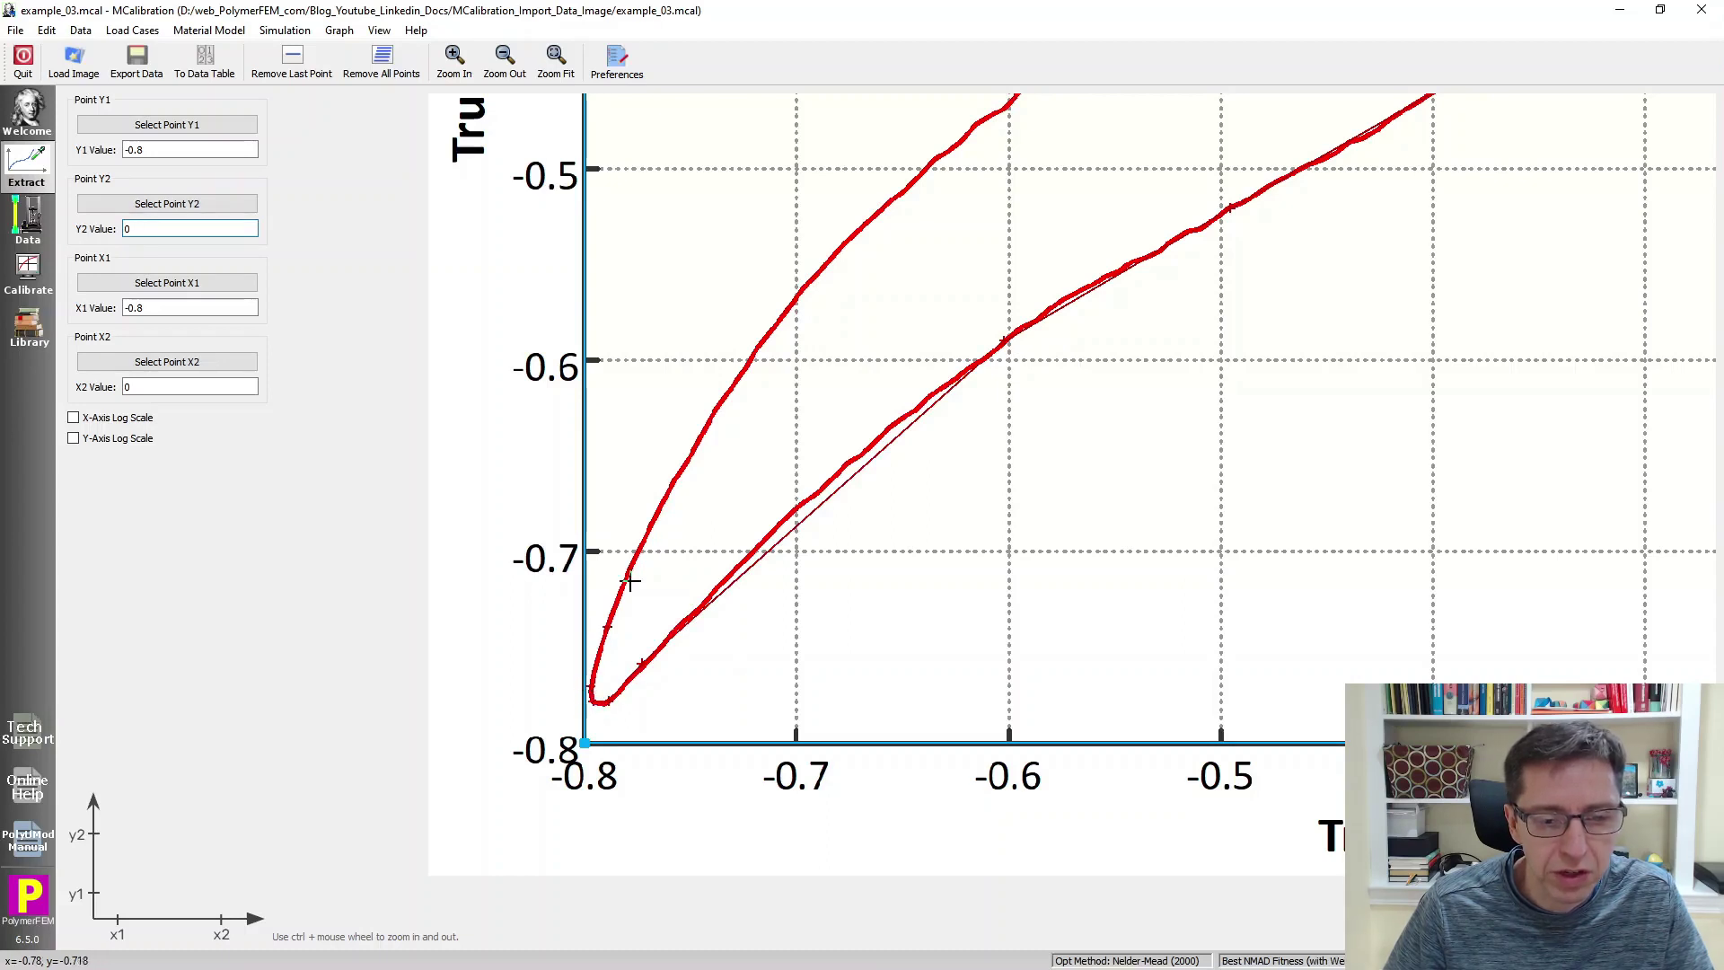
pyautogui.click(687, 458)
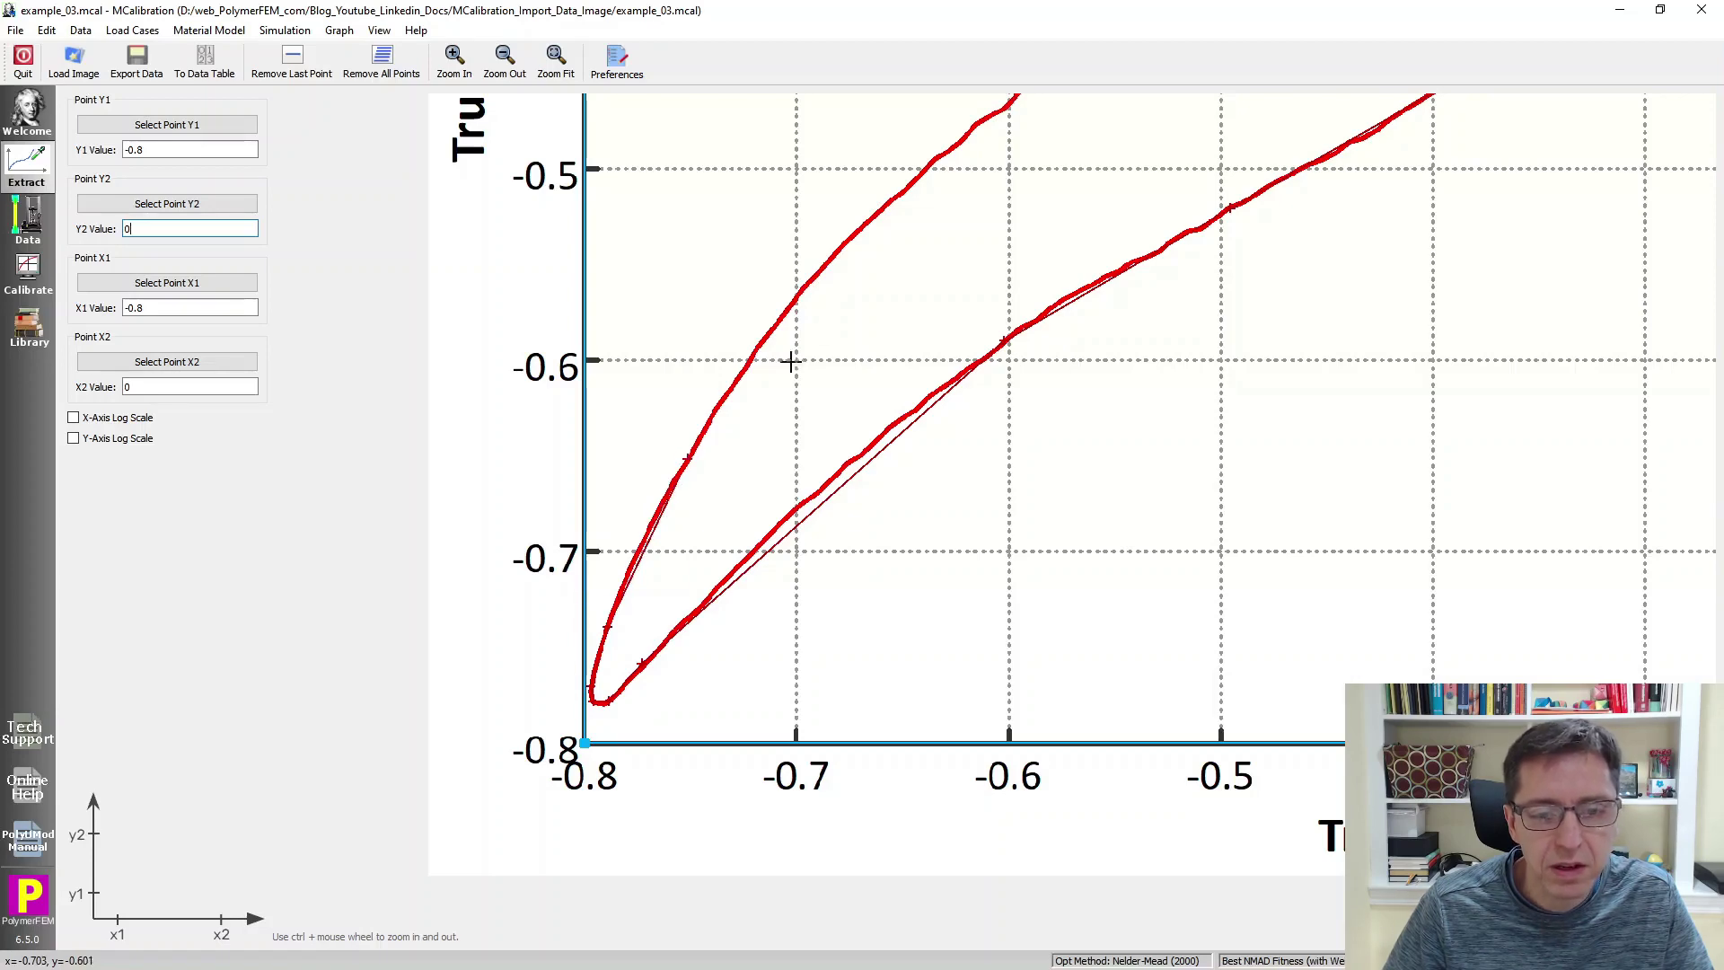
pyautogui.click(859, 226)
pyautogui.scroll(-5, 874, 223)
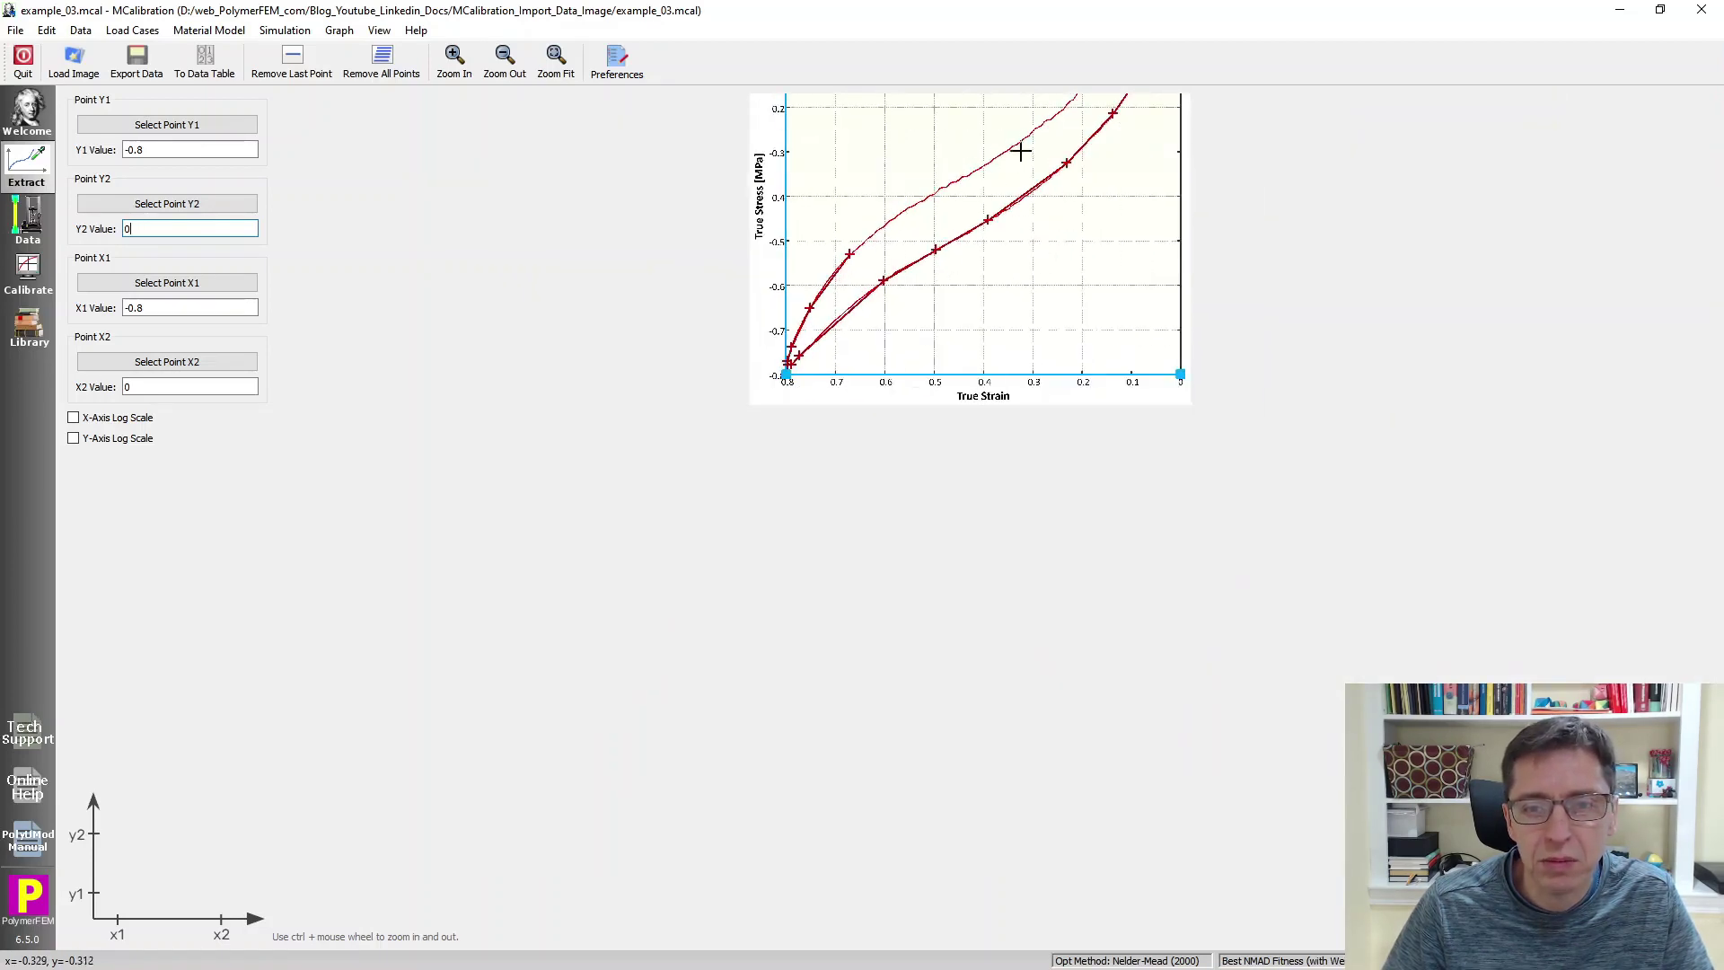
pyautogui.scroll(5, 1019, 148)
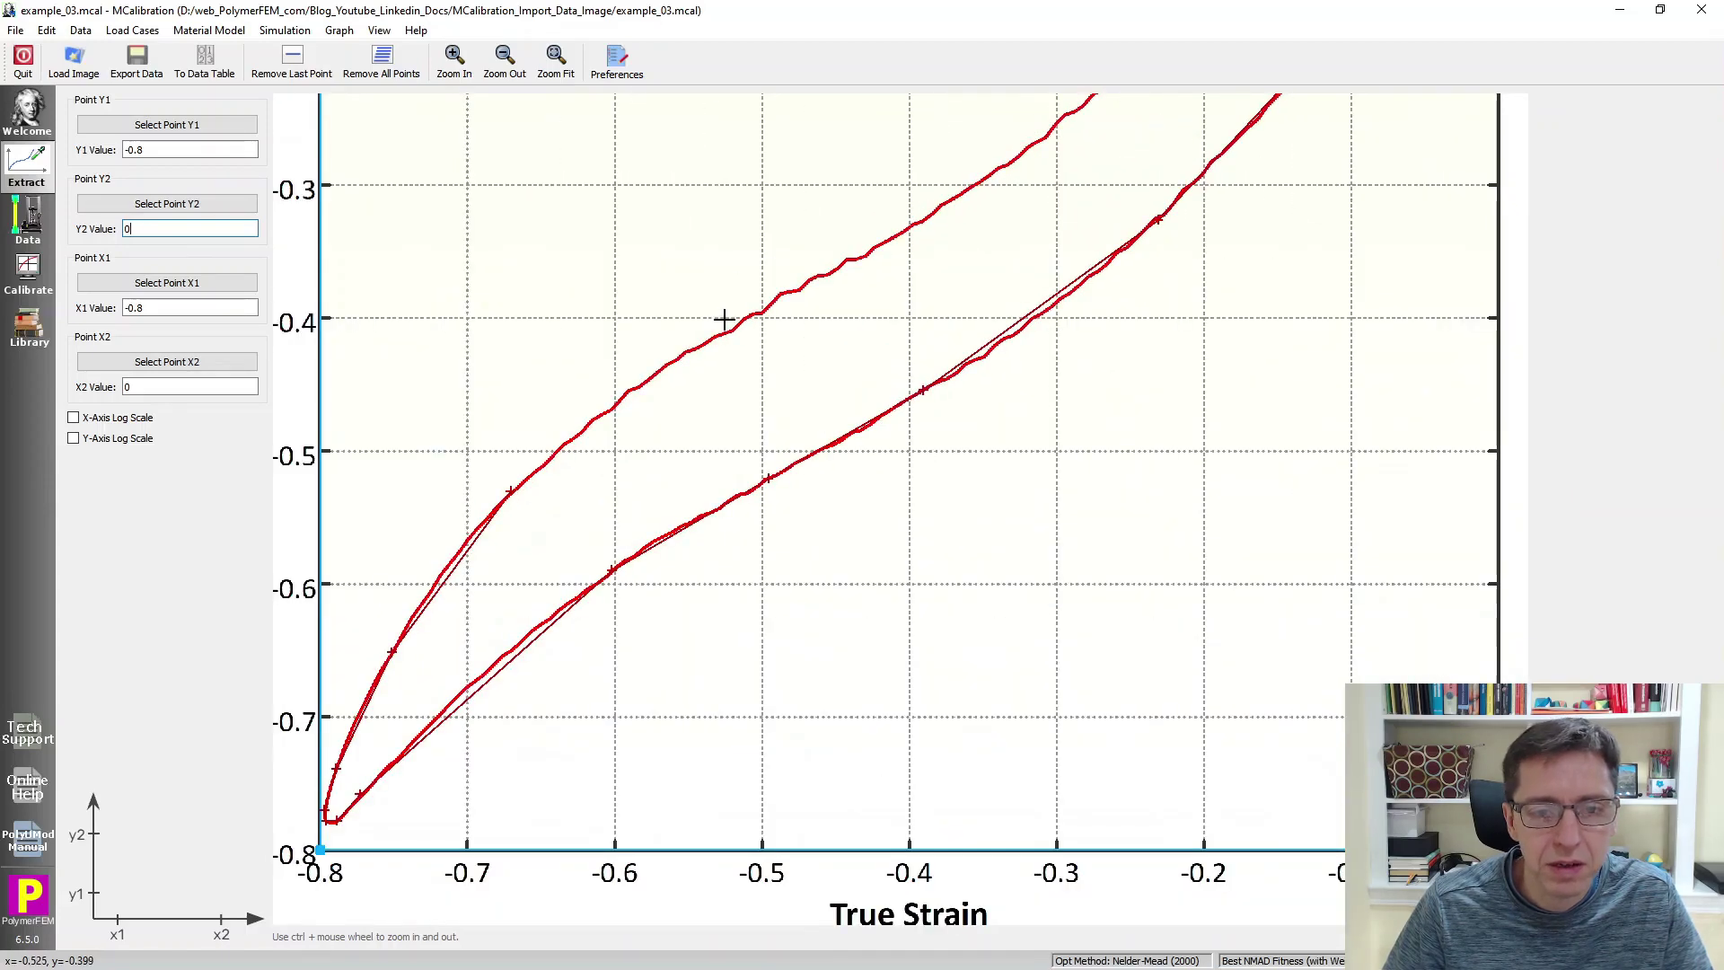
pyautogui.click(724, 334)
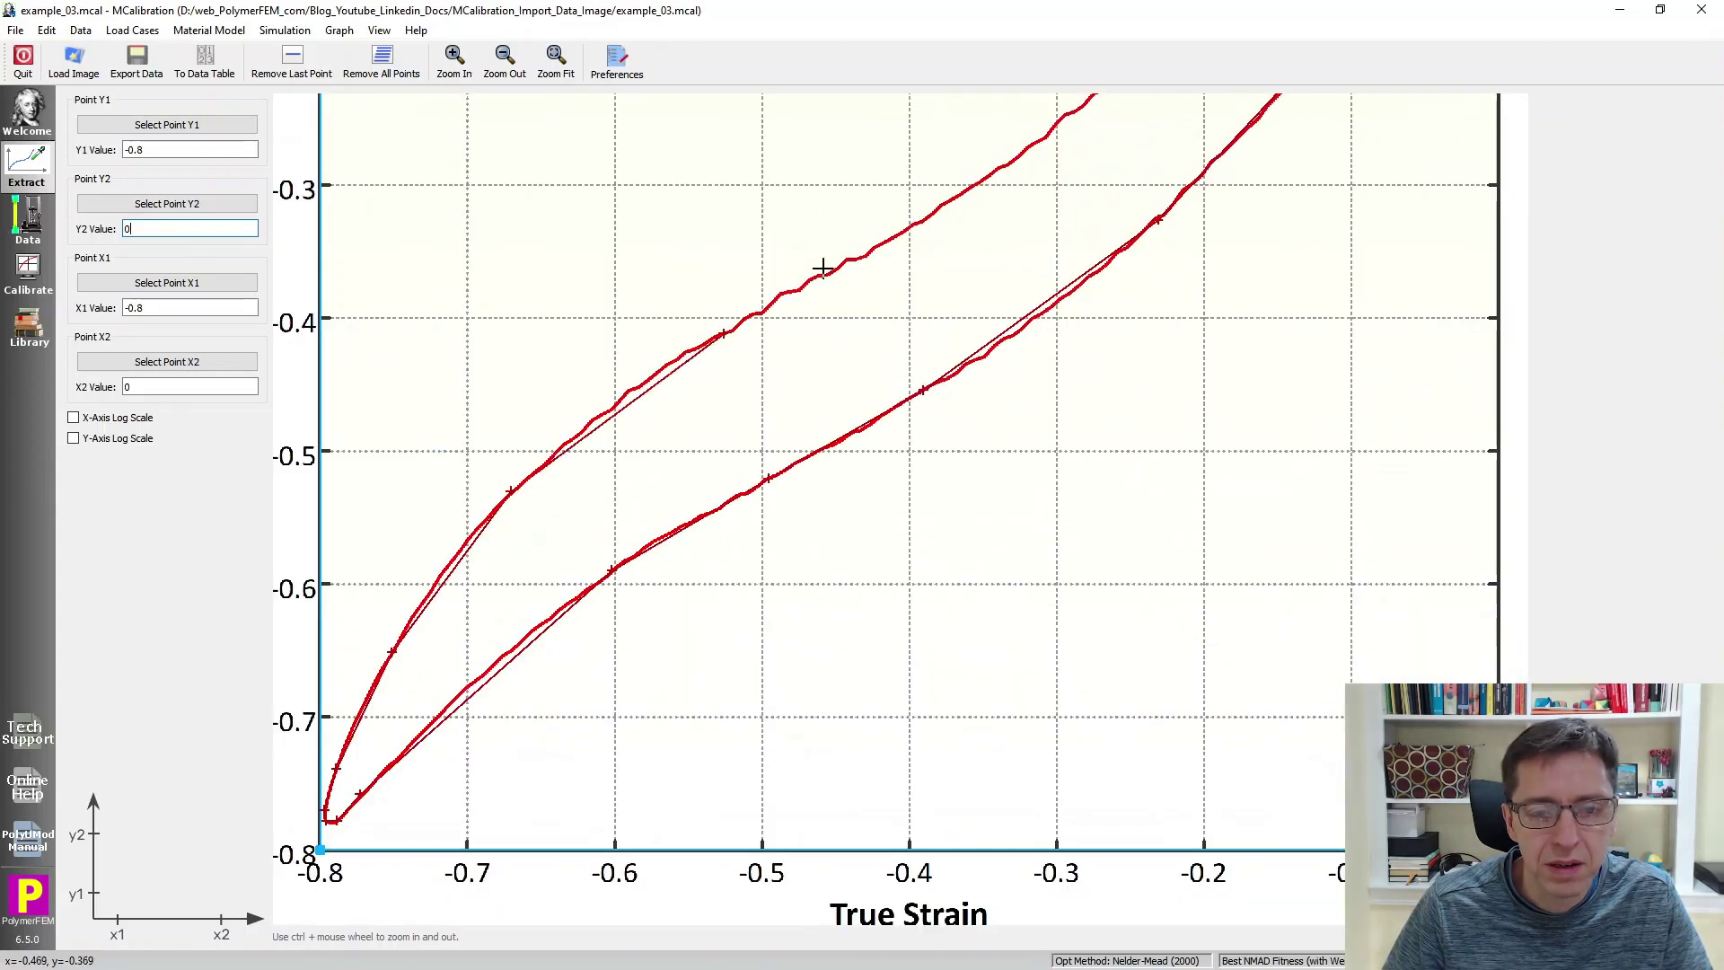
pyautogui.click(915, 225)
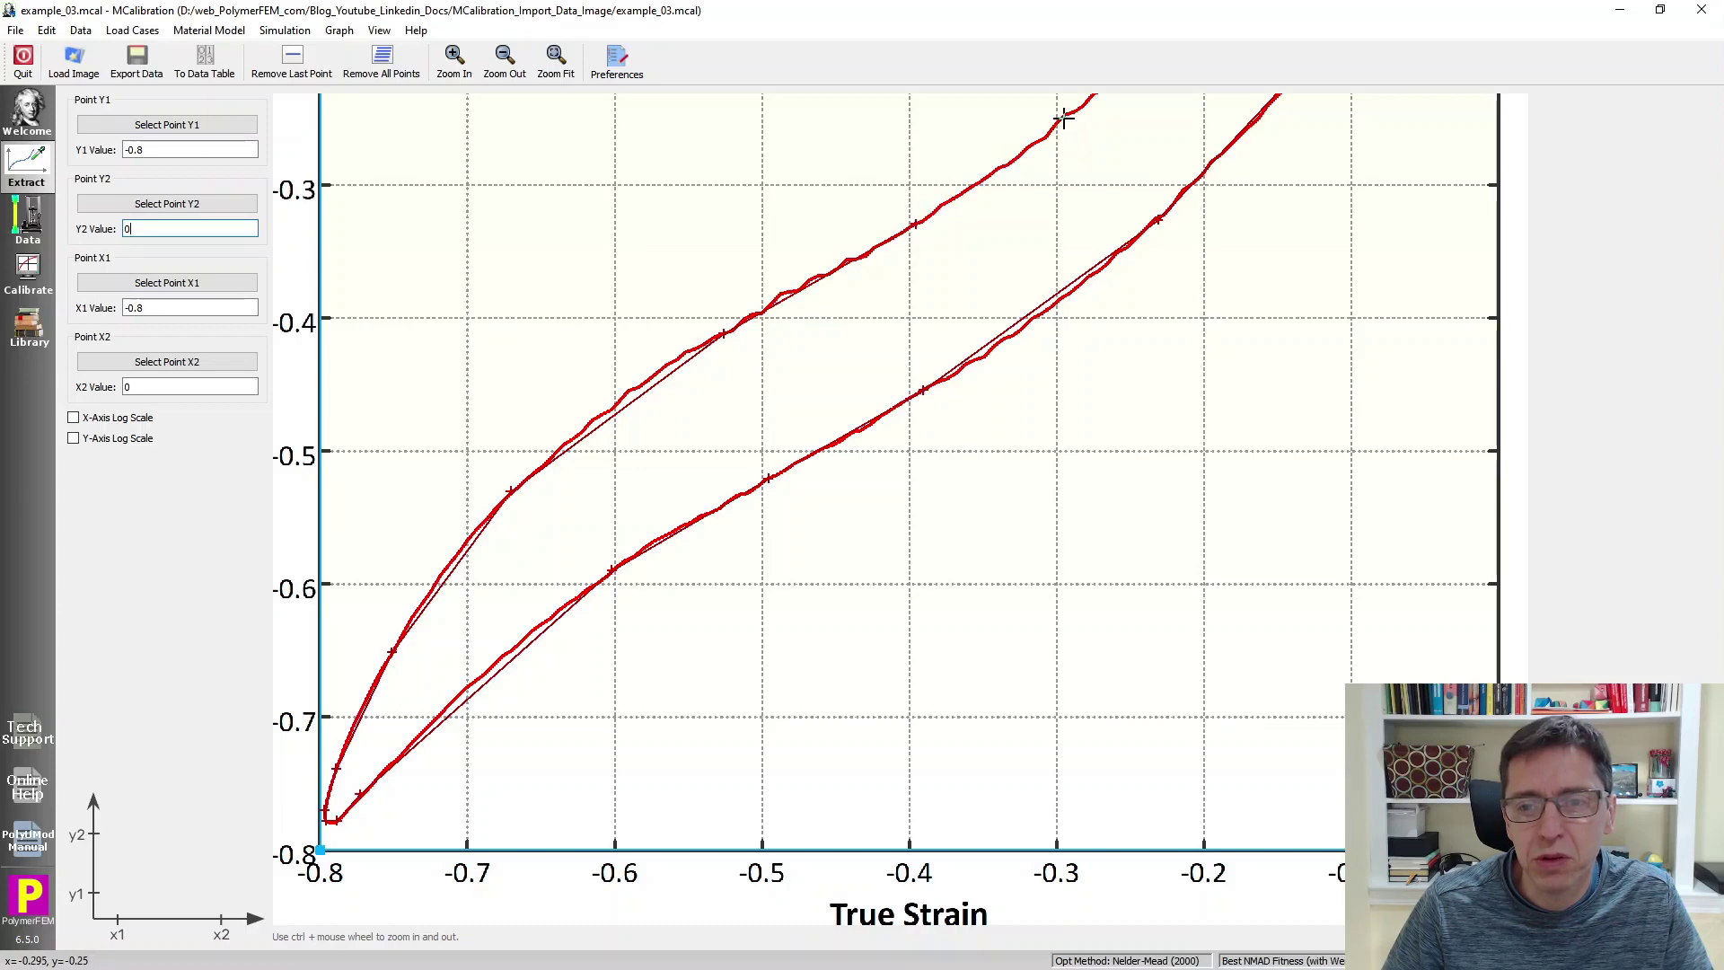
pyautogui.click(1062, 114)
# Step: Finish the upper branch with three points toward its end, then fit the whole graph
pyautogui.keyDown('ctrl'); pyautogui.scroll(-5, 935, 306); pyautogui.keyUp('ctrl')
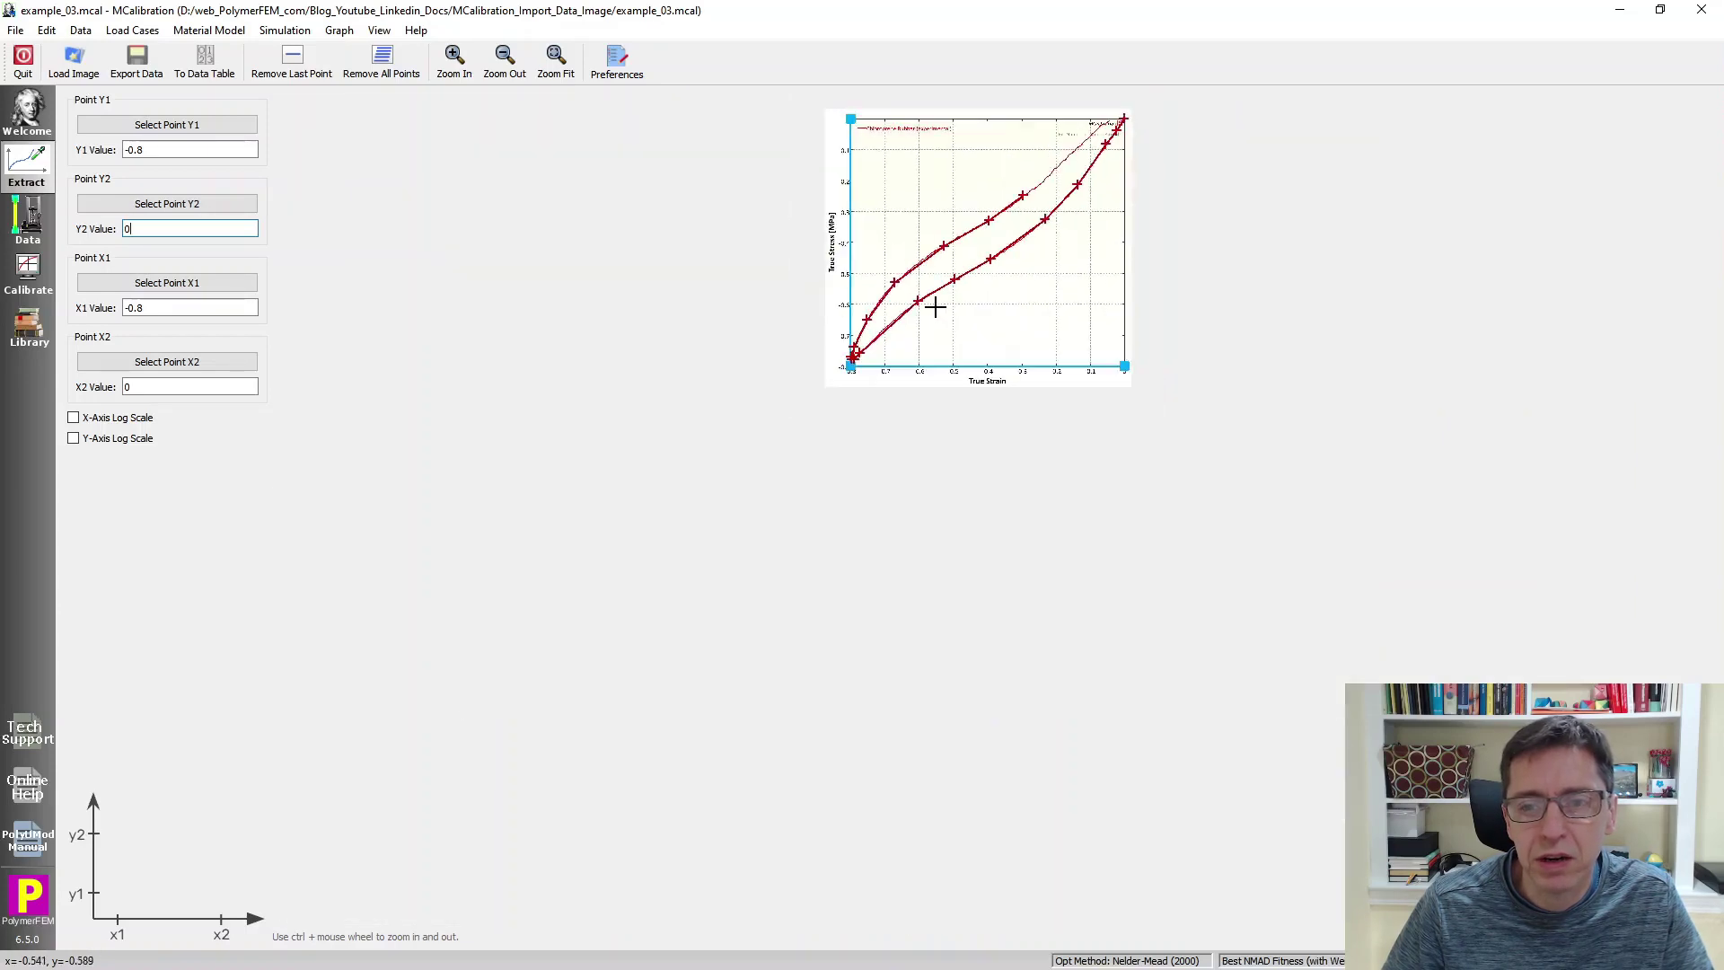
pyautogui.keyDown('ctrl'); pyautogui.scroll(5, 1110, 113); pyautogui.keyUp('ctrl')
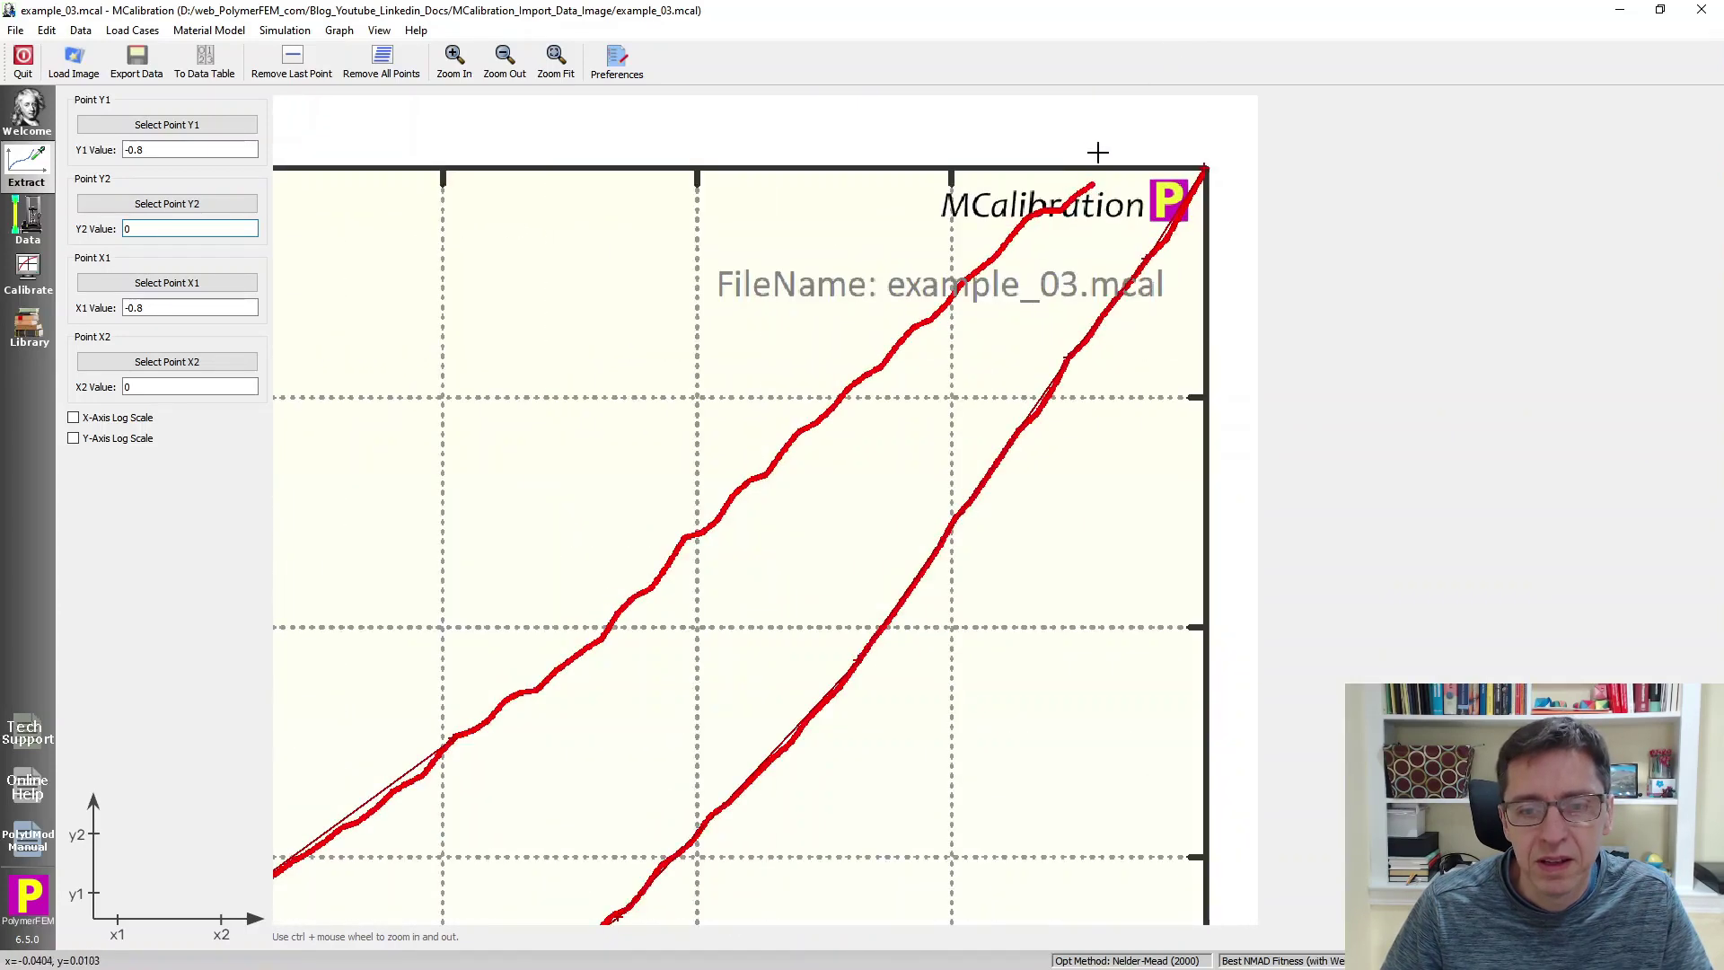
pyautogui.click(719, 512)
pyautogui.click(913, 328)
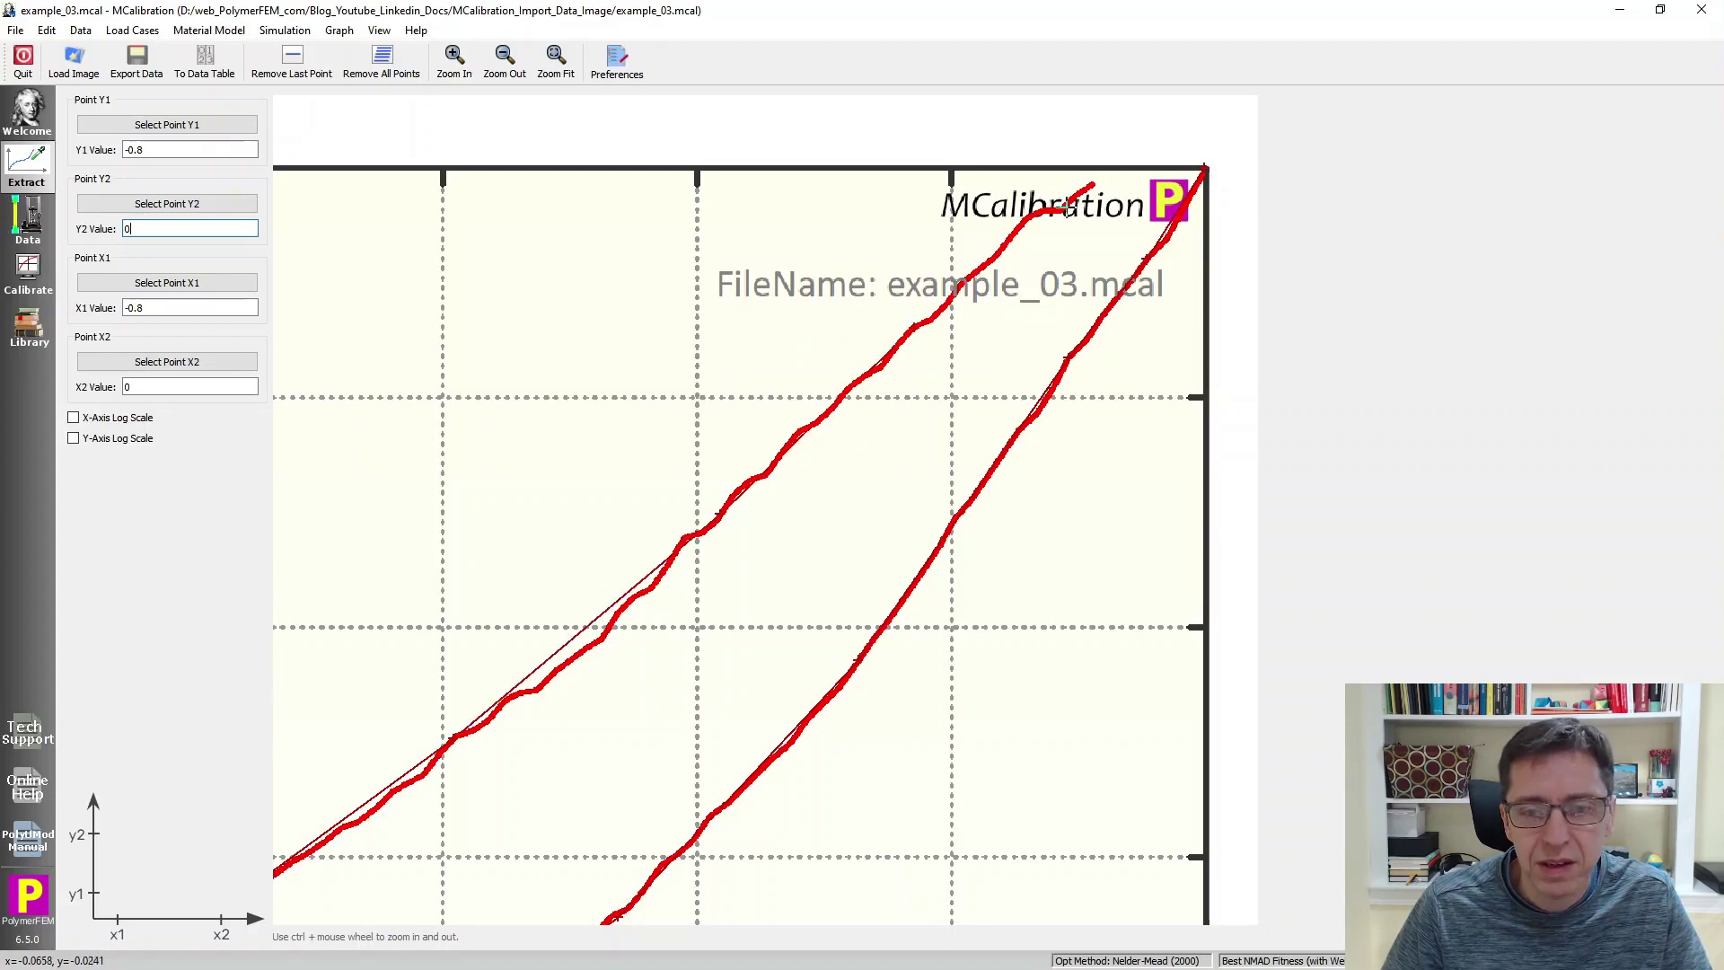
pyautogui.click(1090, 184)
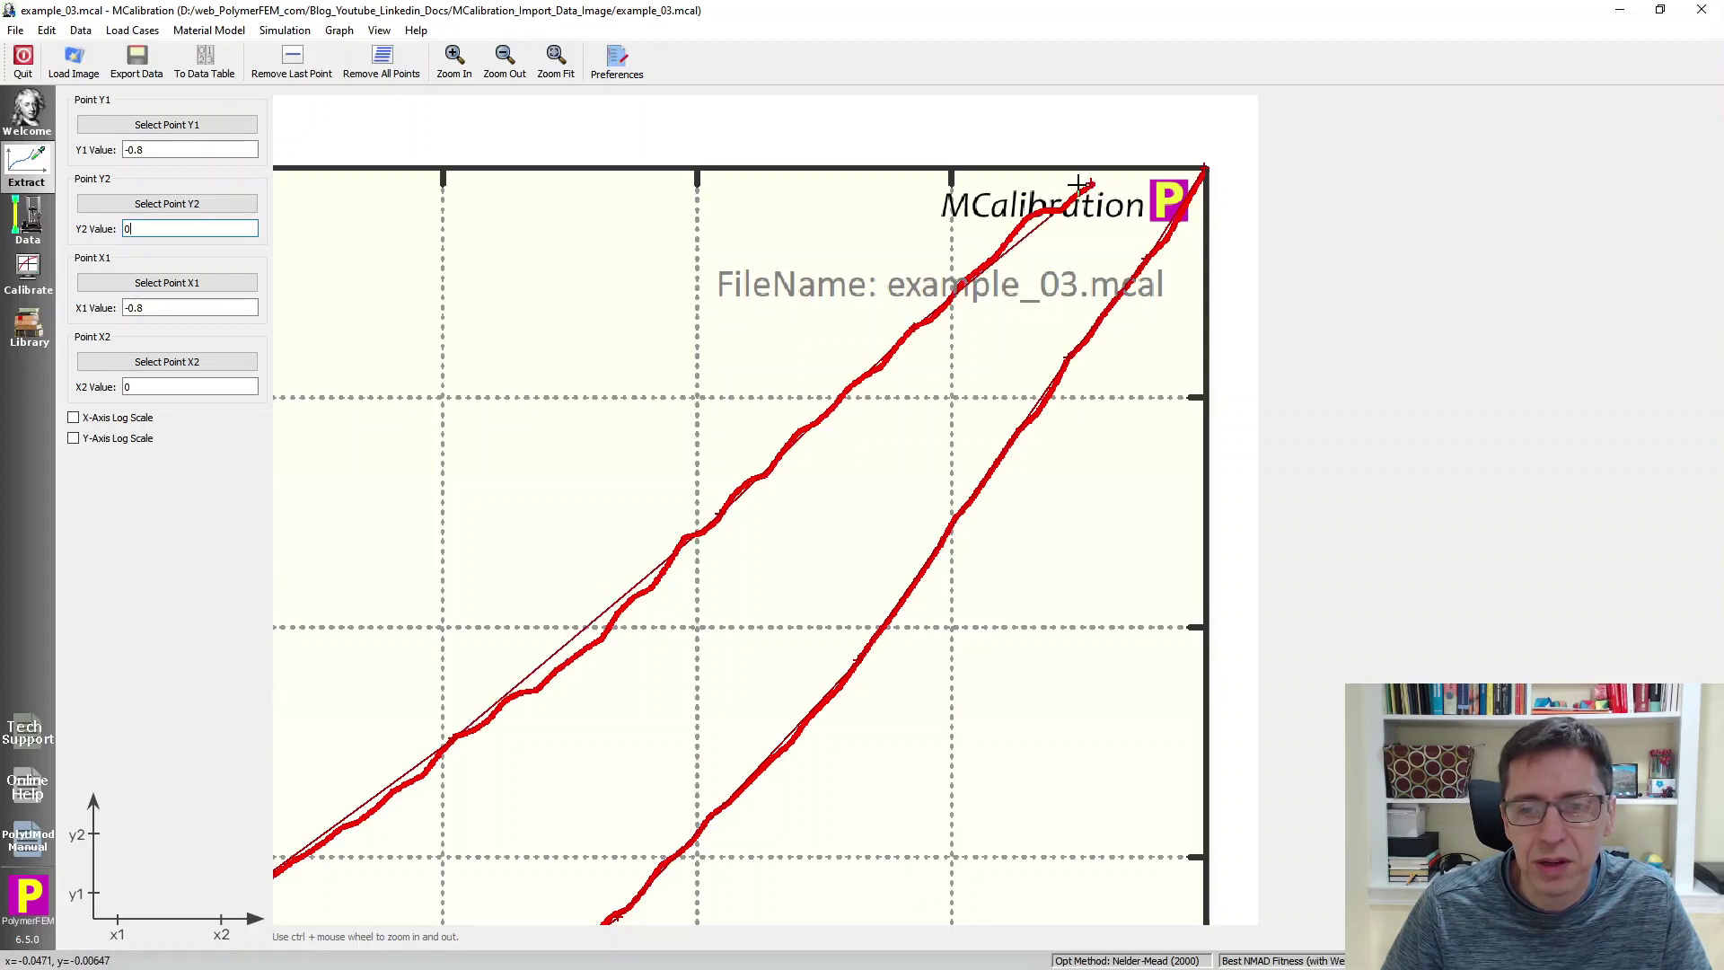
pyautogui.click(555, 62)
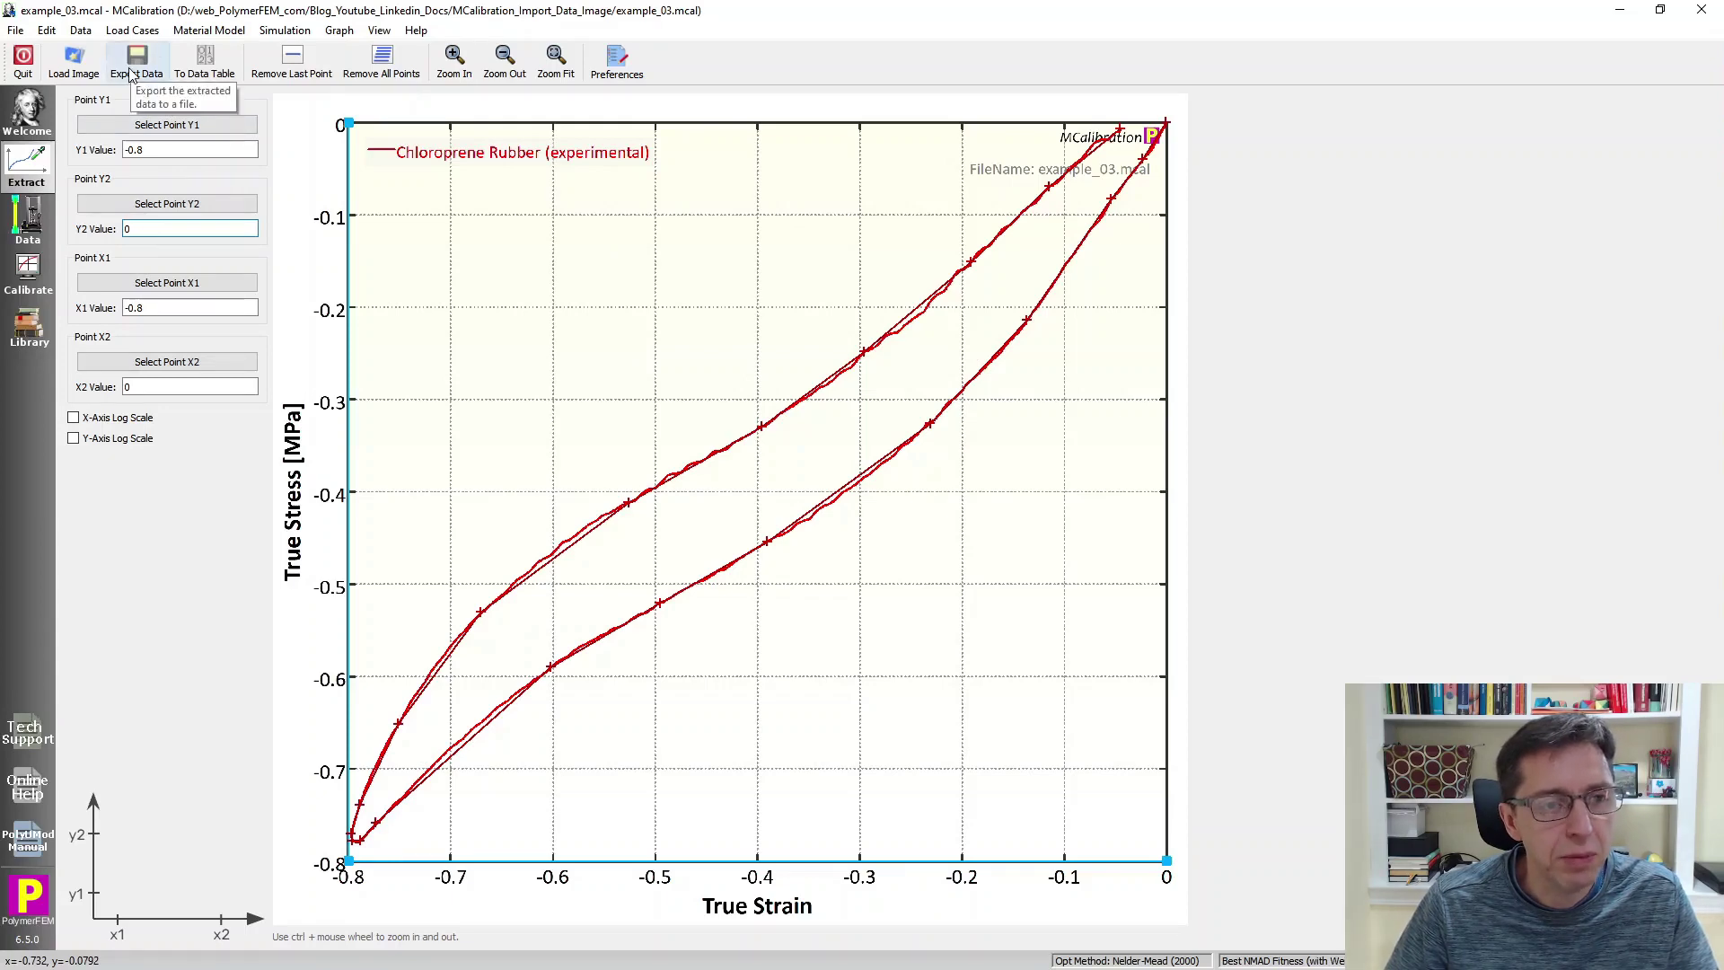
# Step: Send the digitized points to the data table and view the Calibrate page's curve
pyautogui.click(191, 71)
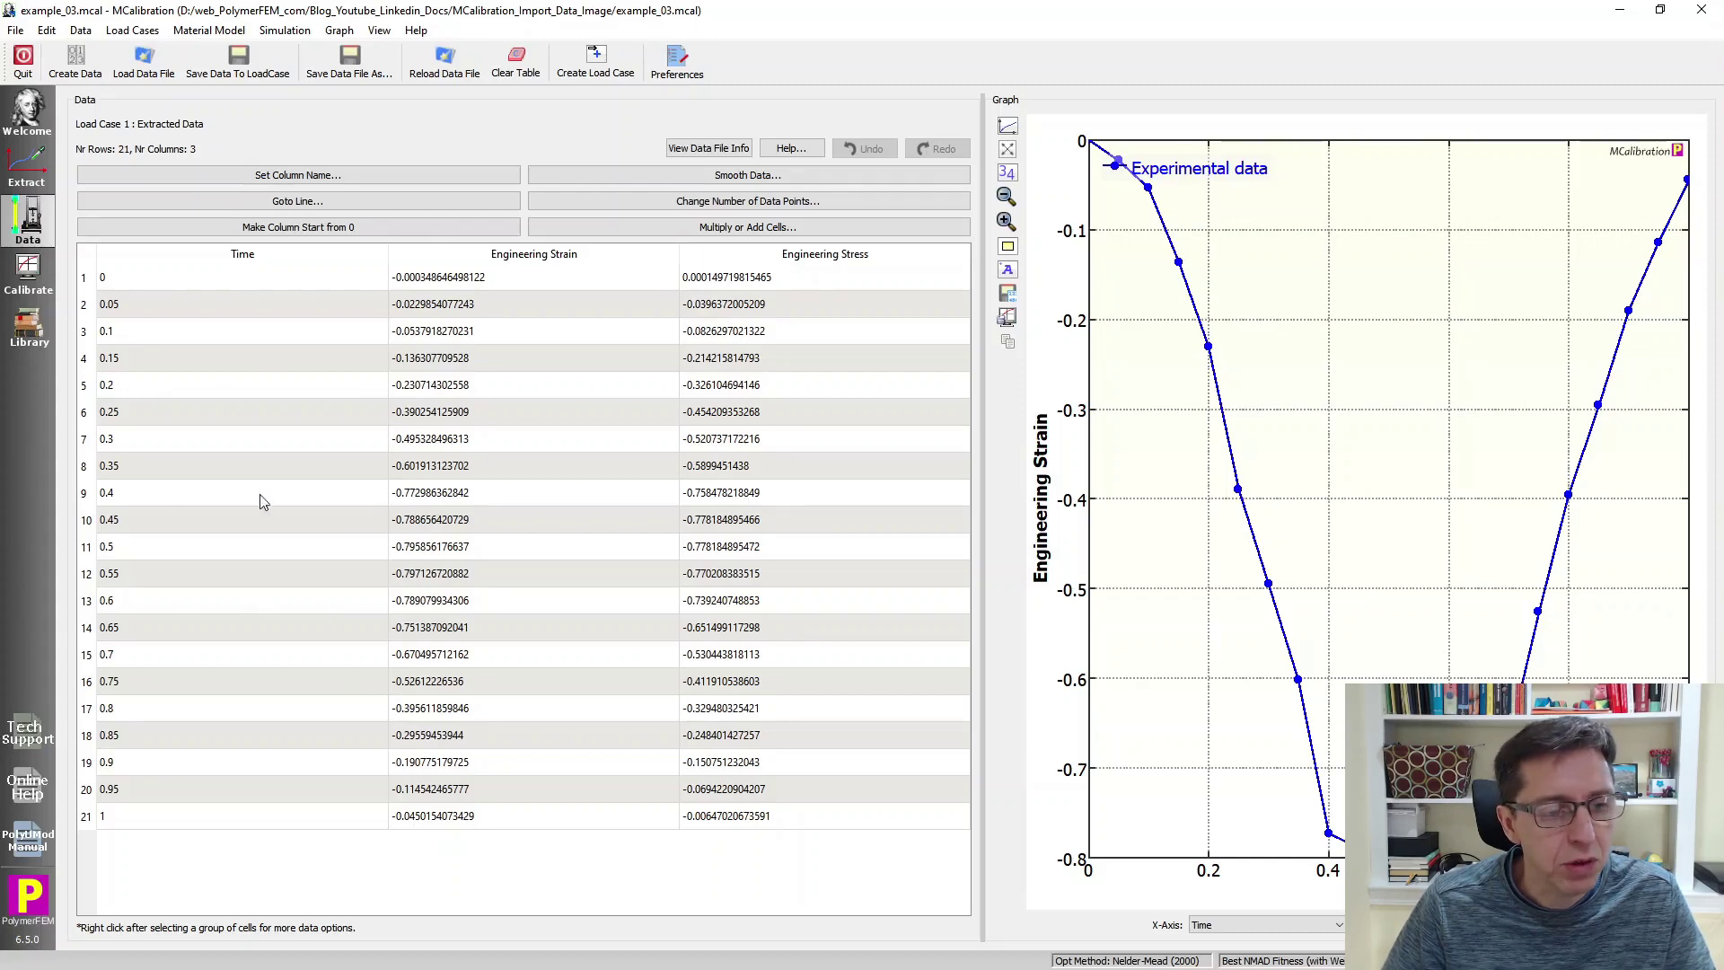
pyautogui.click(36, 273)
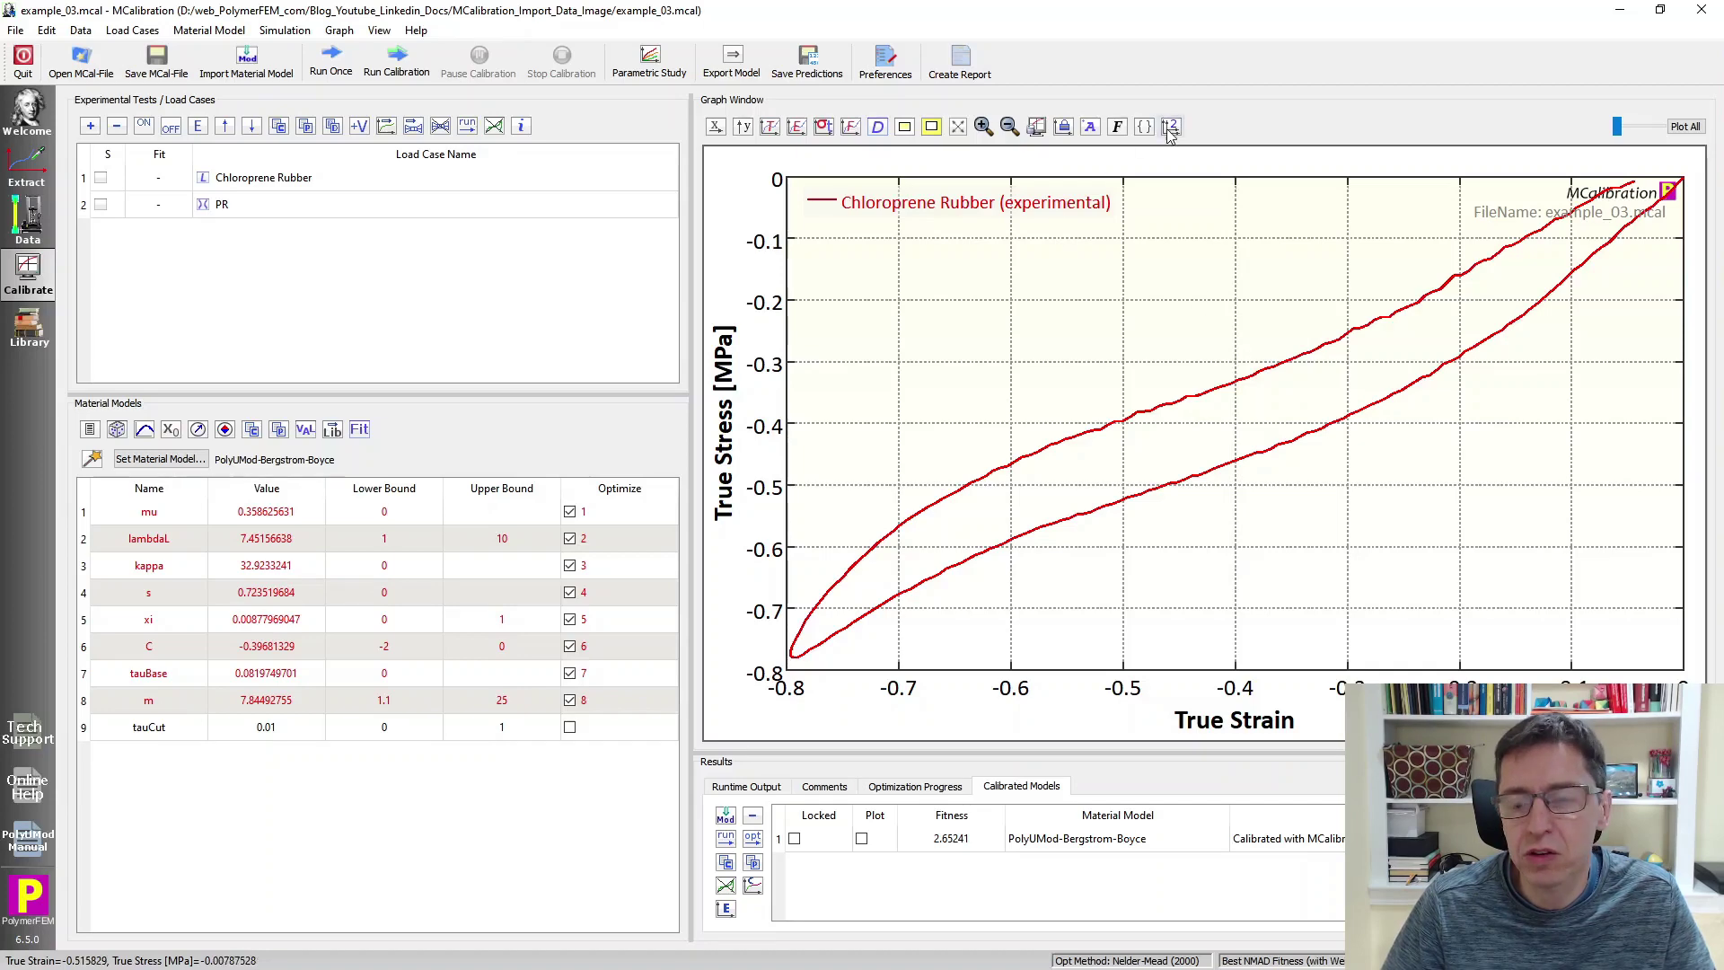
# Step: Plot true strain rate on the y-axis to confirm it's about 0.01, then return to the extracted data table
pyautogui.click(751, 126)
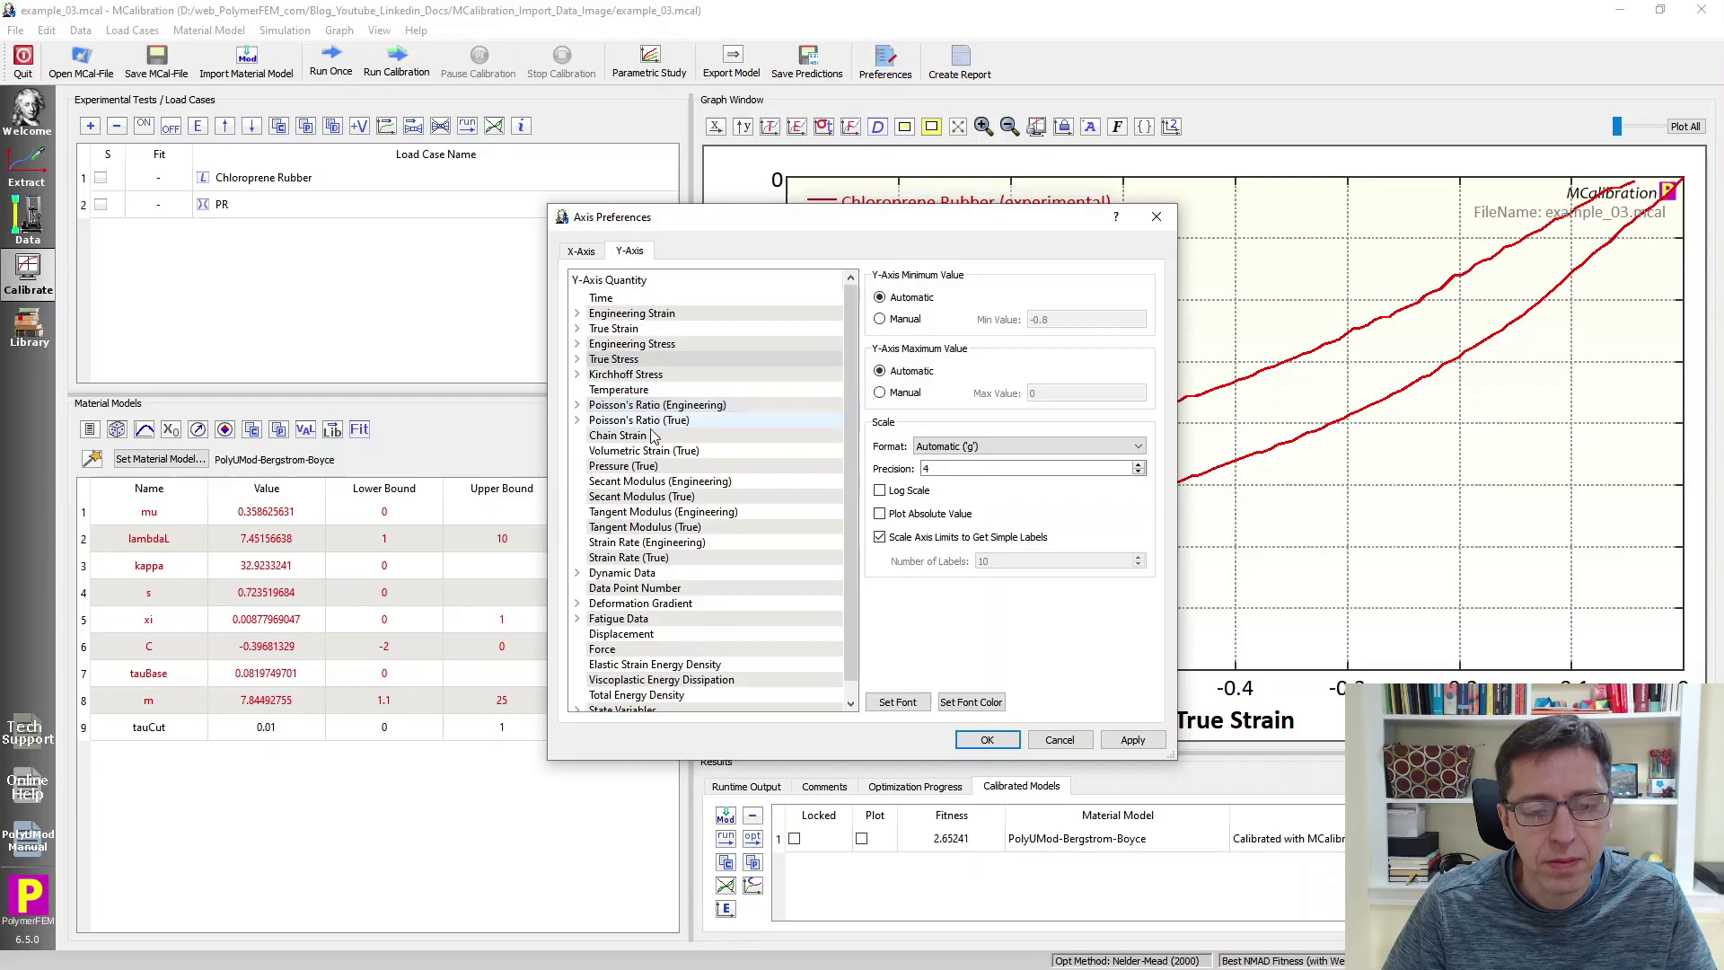
pyautogui.click(637, 559)
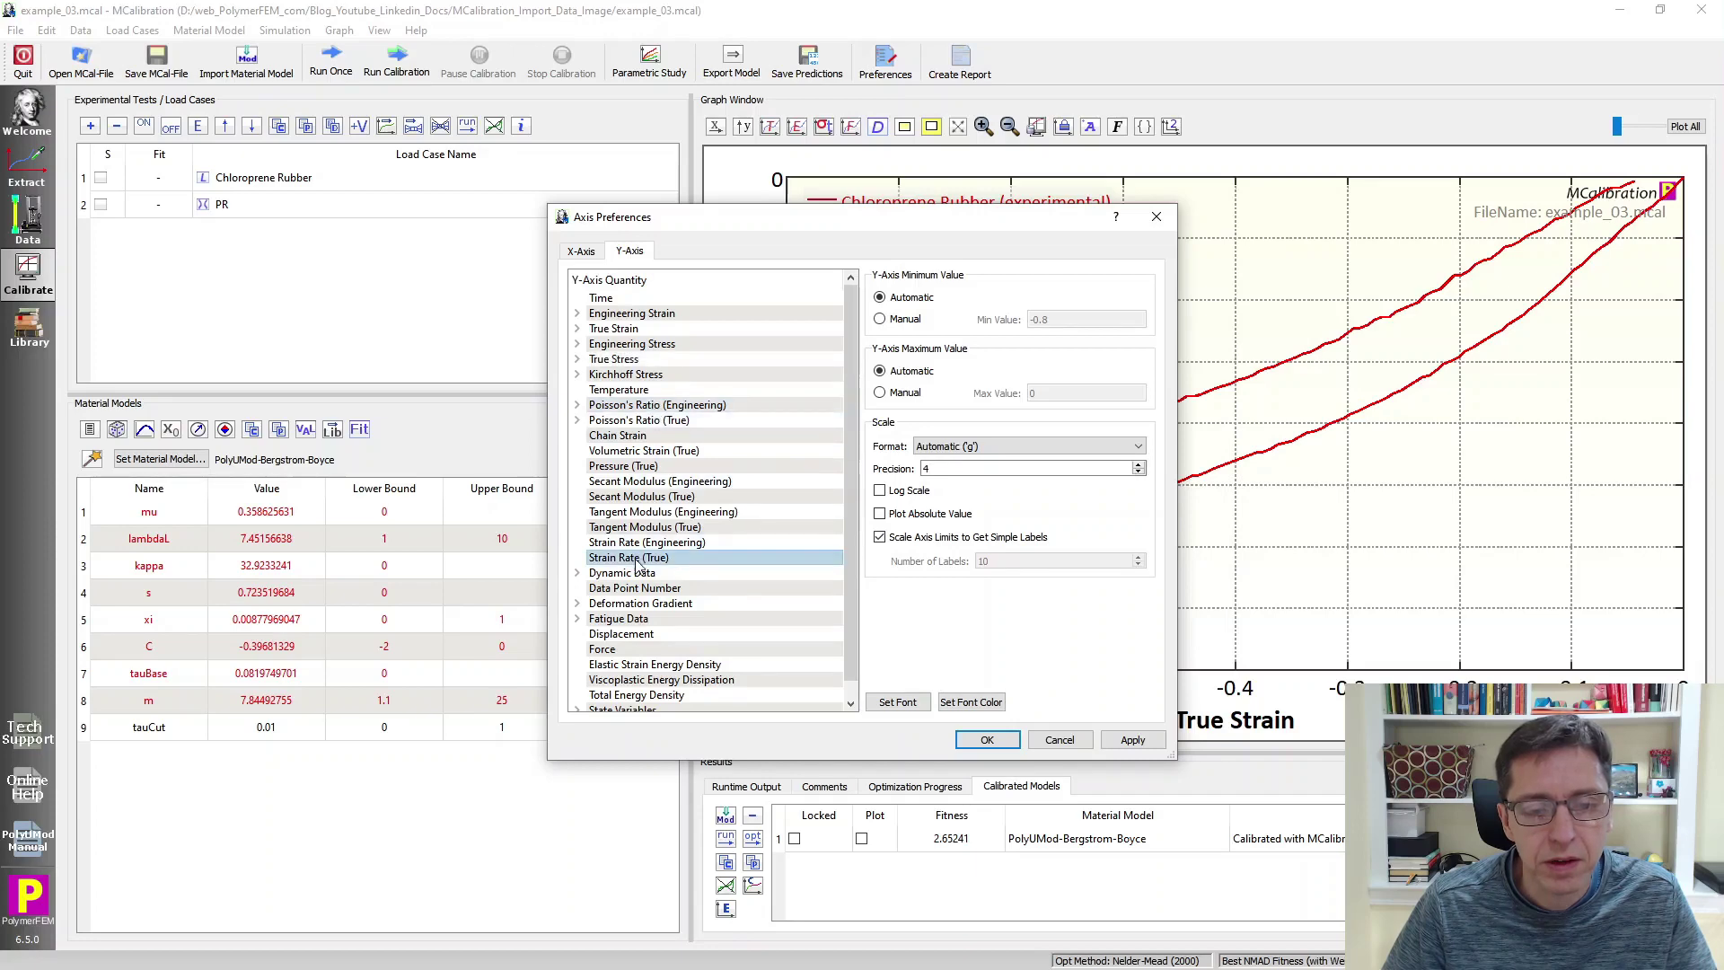
pyautogui.click(992, 741)
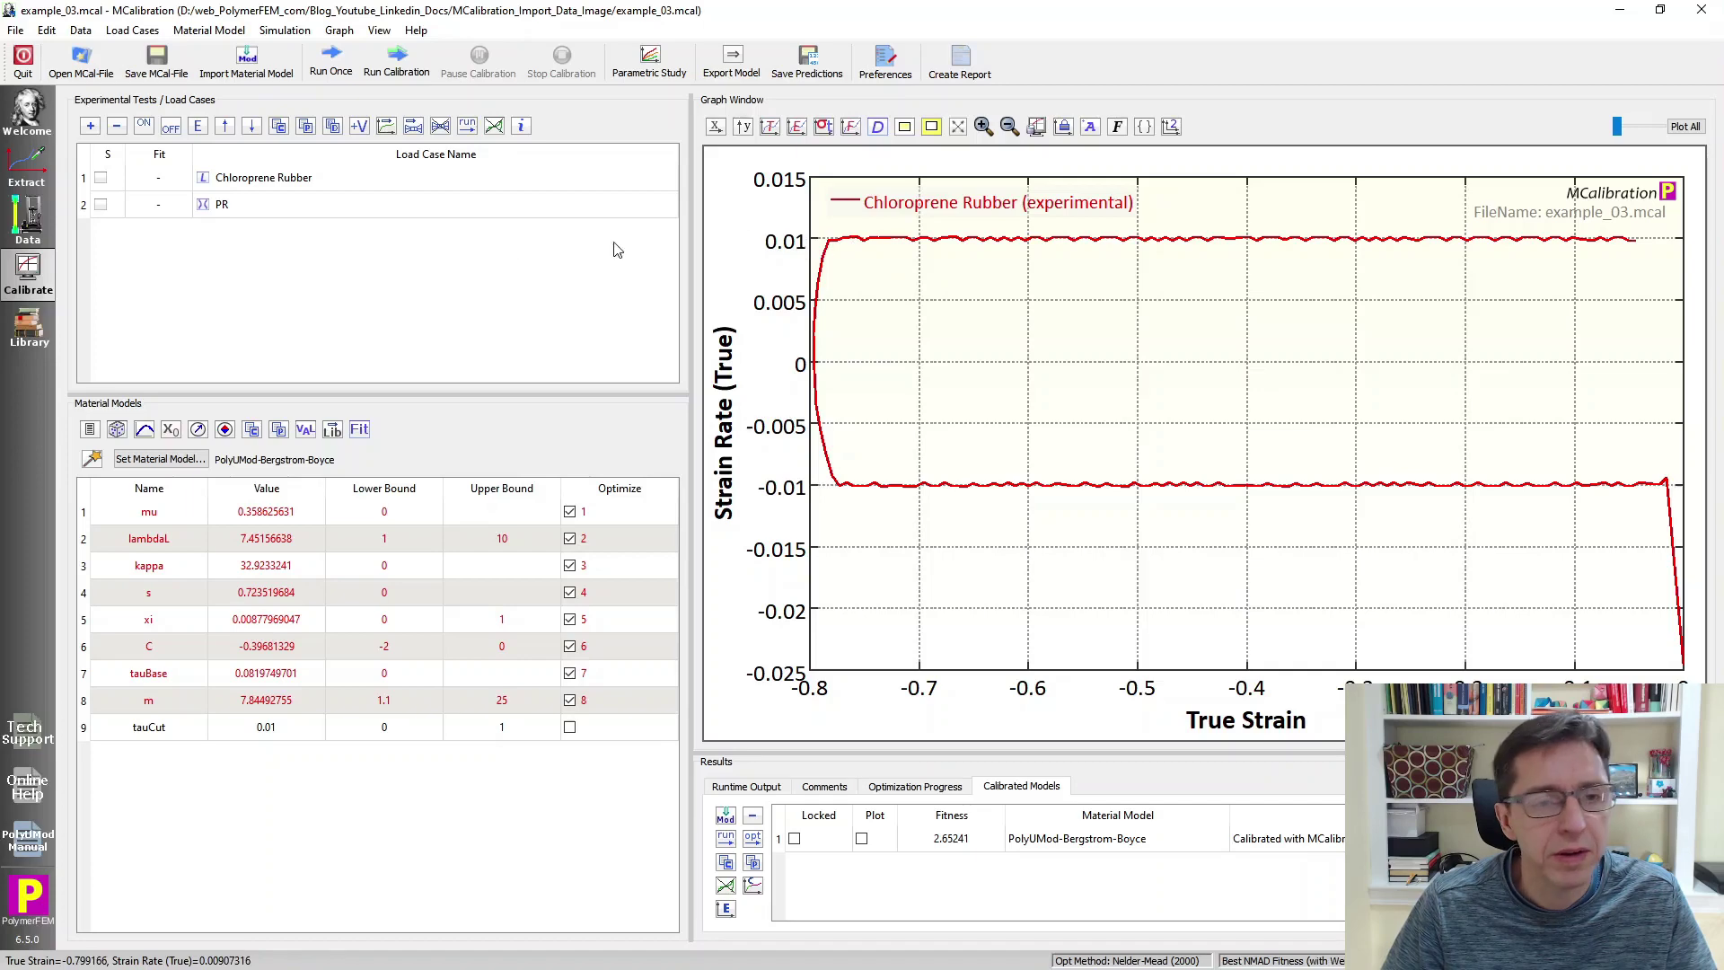
pyautogui.click(27, 217)
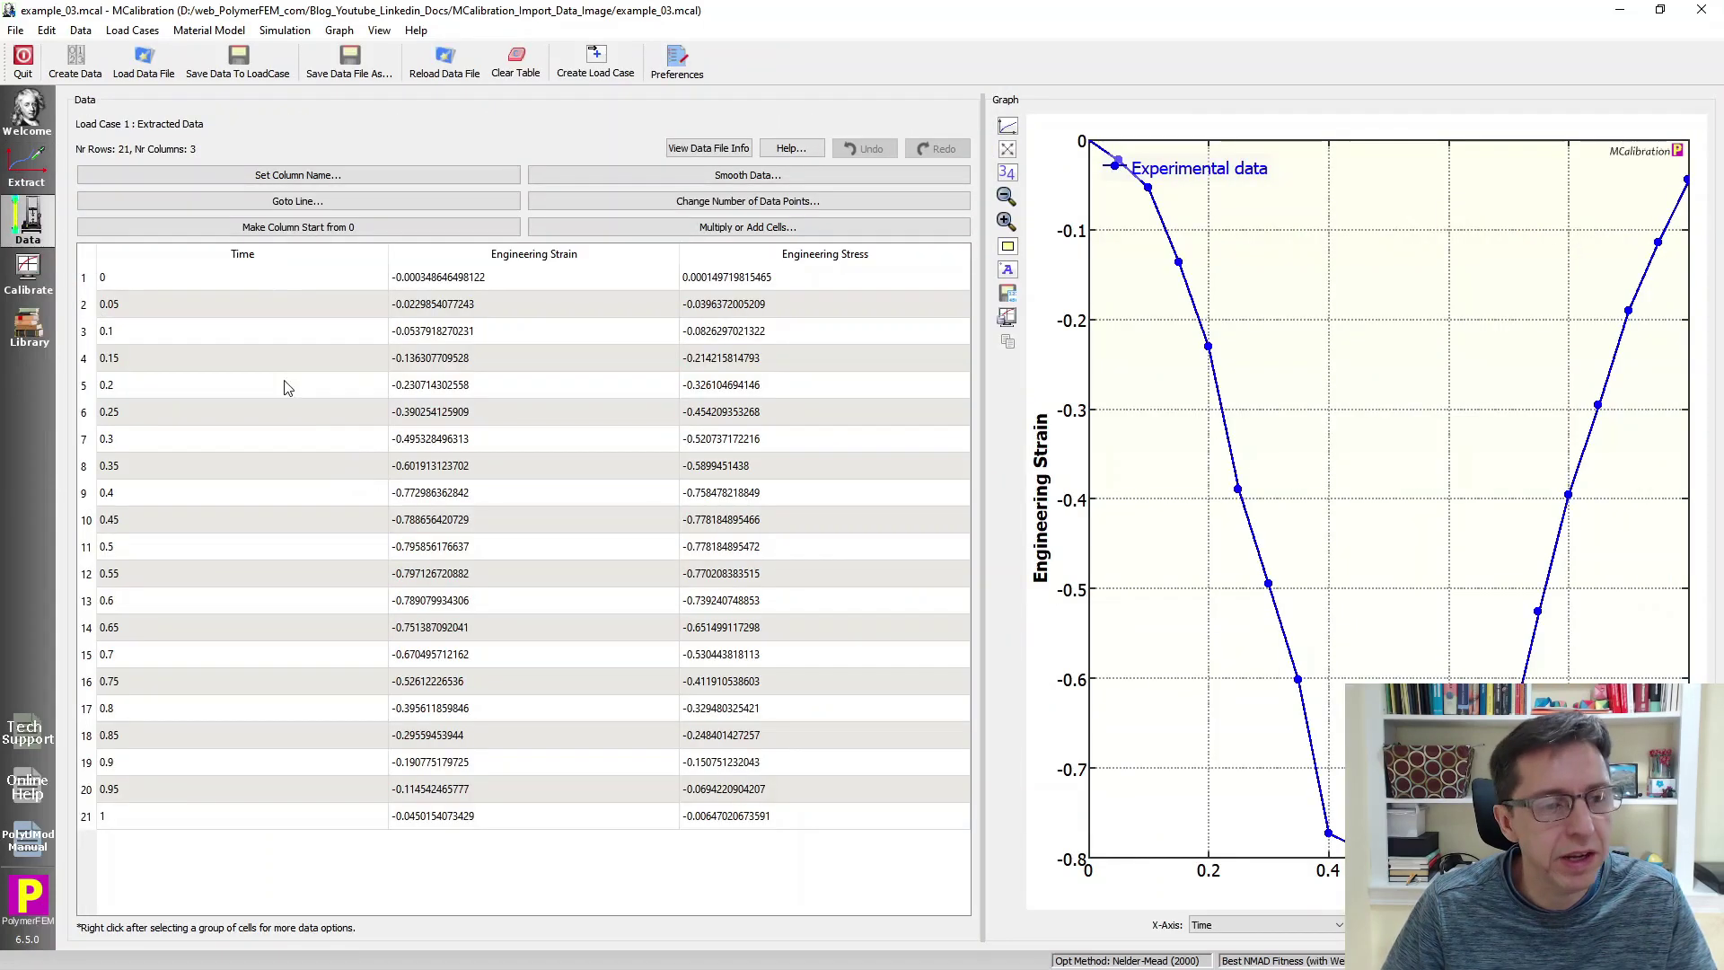
pyautogui.click(239, 312)
# Step: Recompute the Time column for a constant 0.01 strain rate, spanning 0 to about 154.89
pyautogui.rightClick(239, 312)
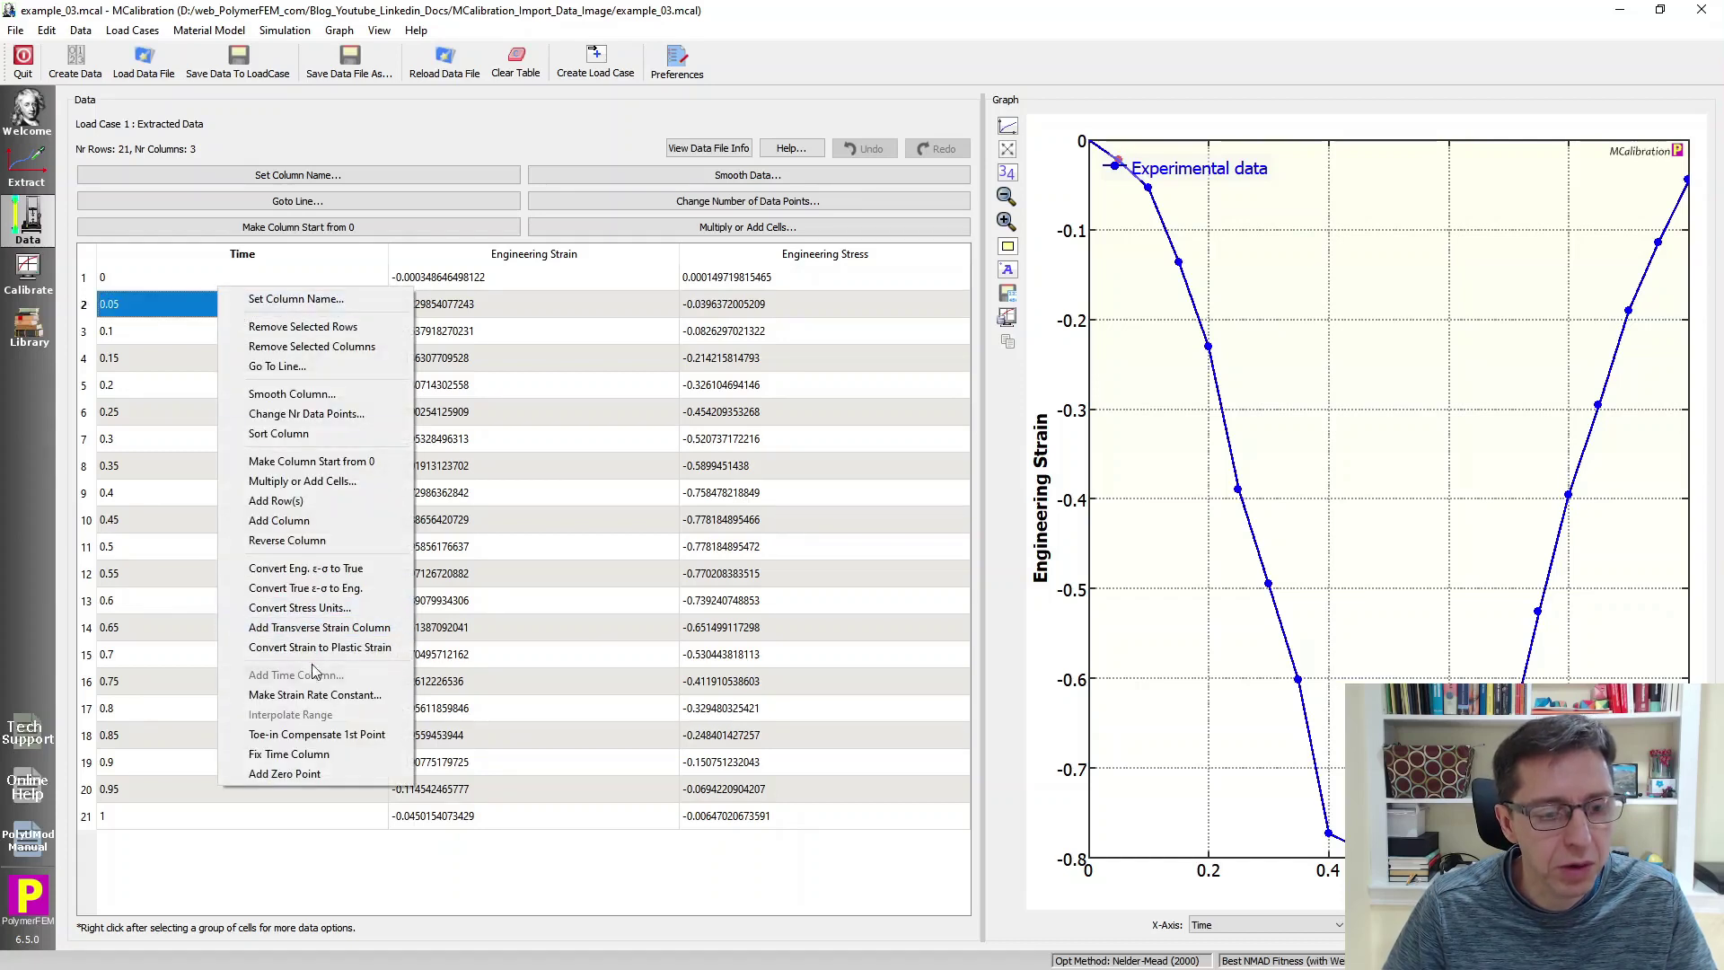
pyautogui.click(316, 695)
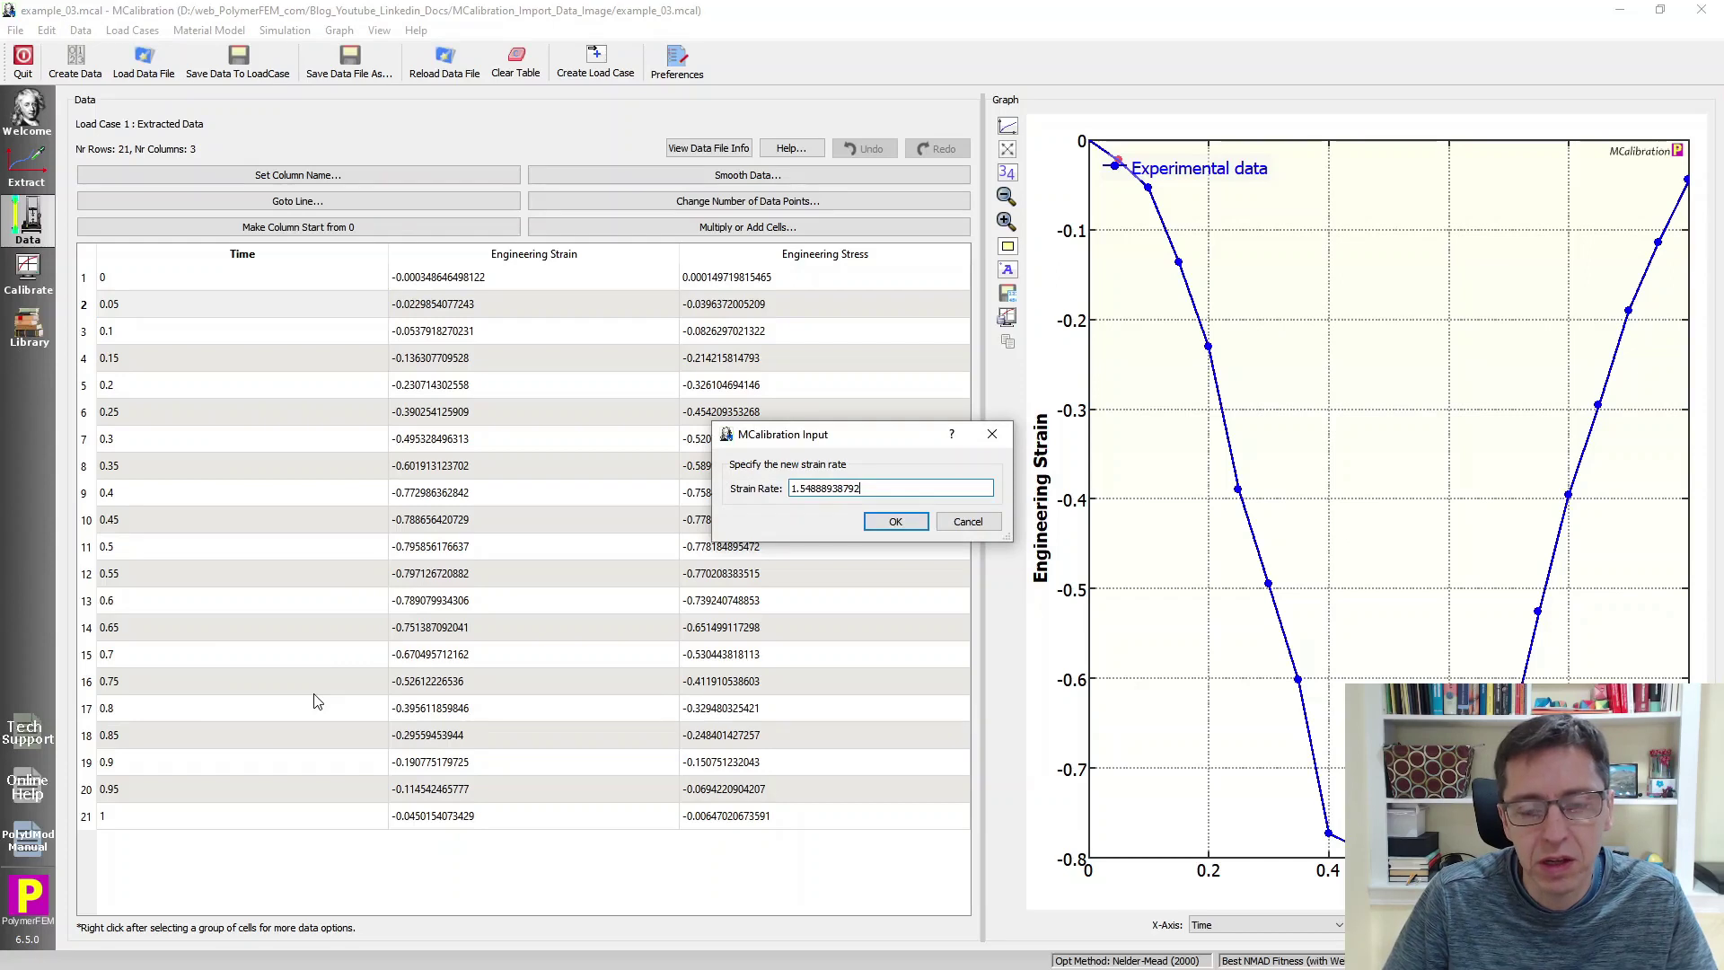
pyautogui.write('0.01')
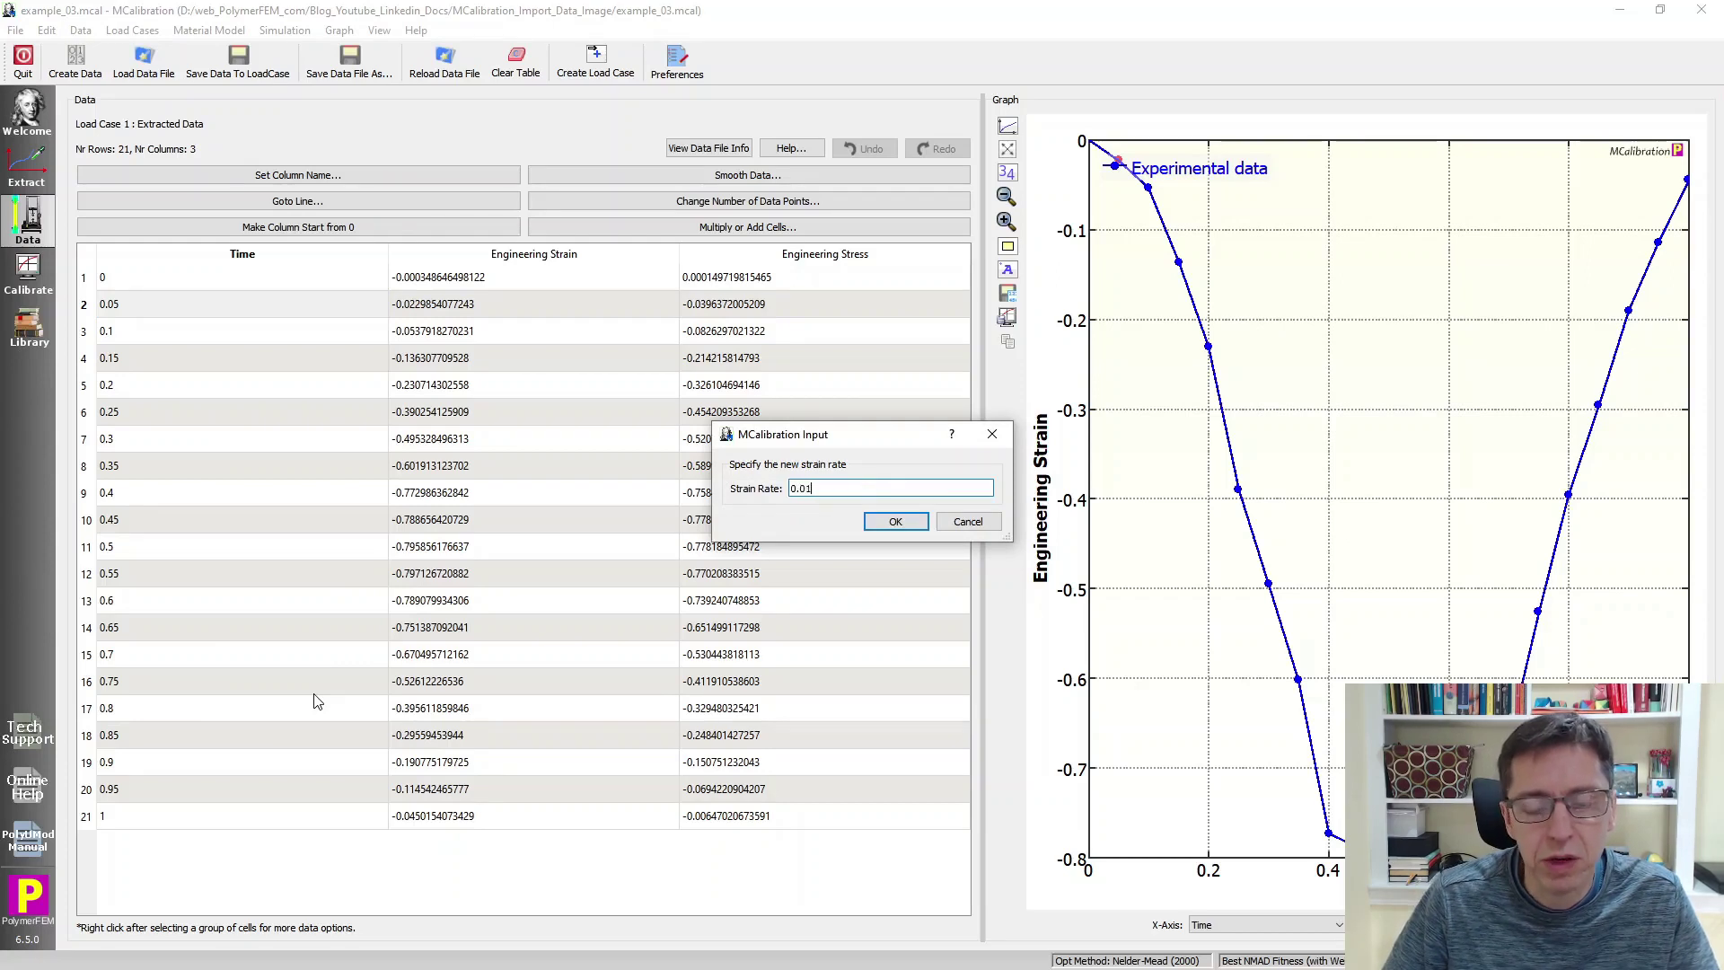
pyautogui.click(896, 522)
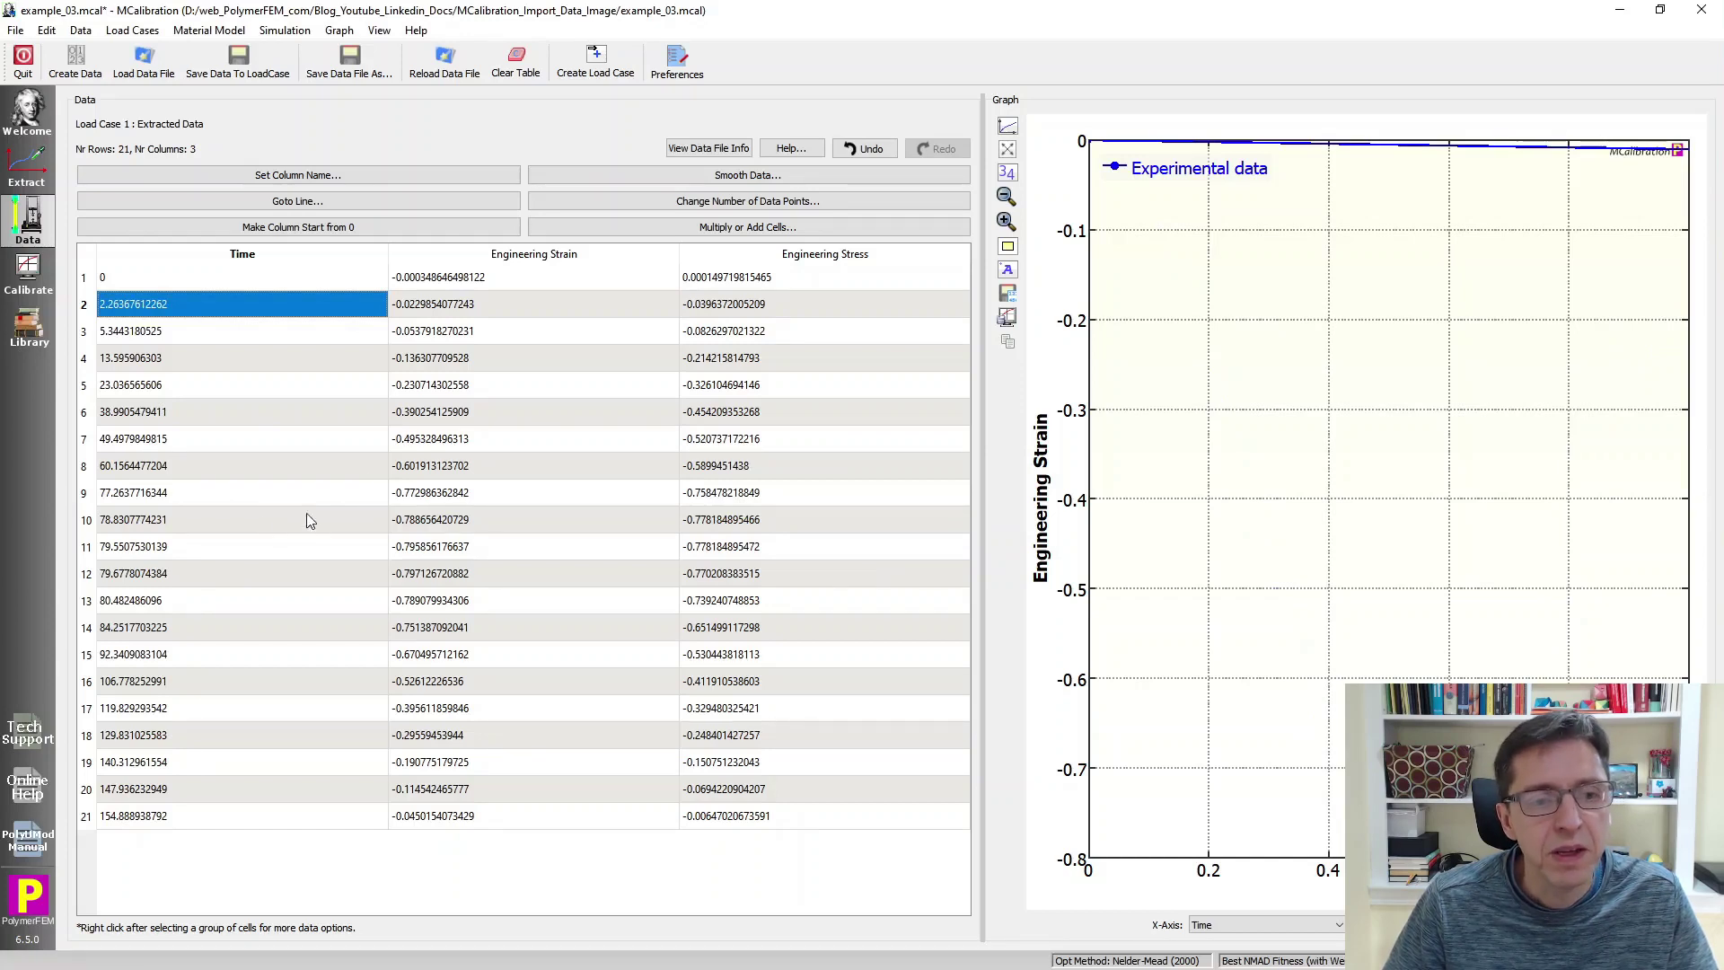
pyautogui.click(537, 256)
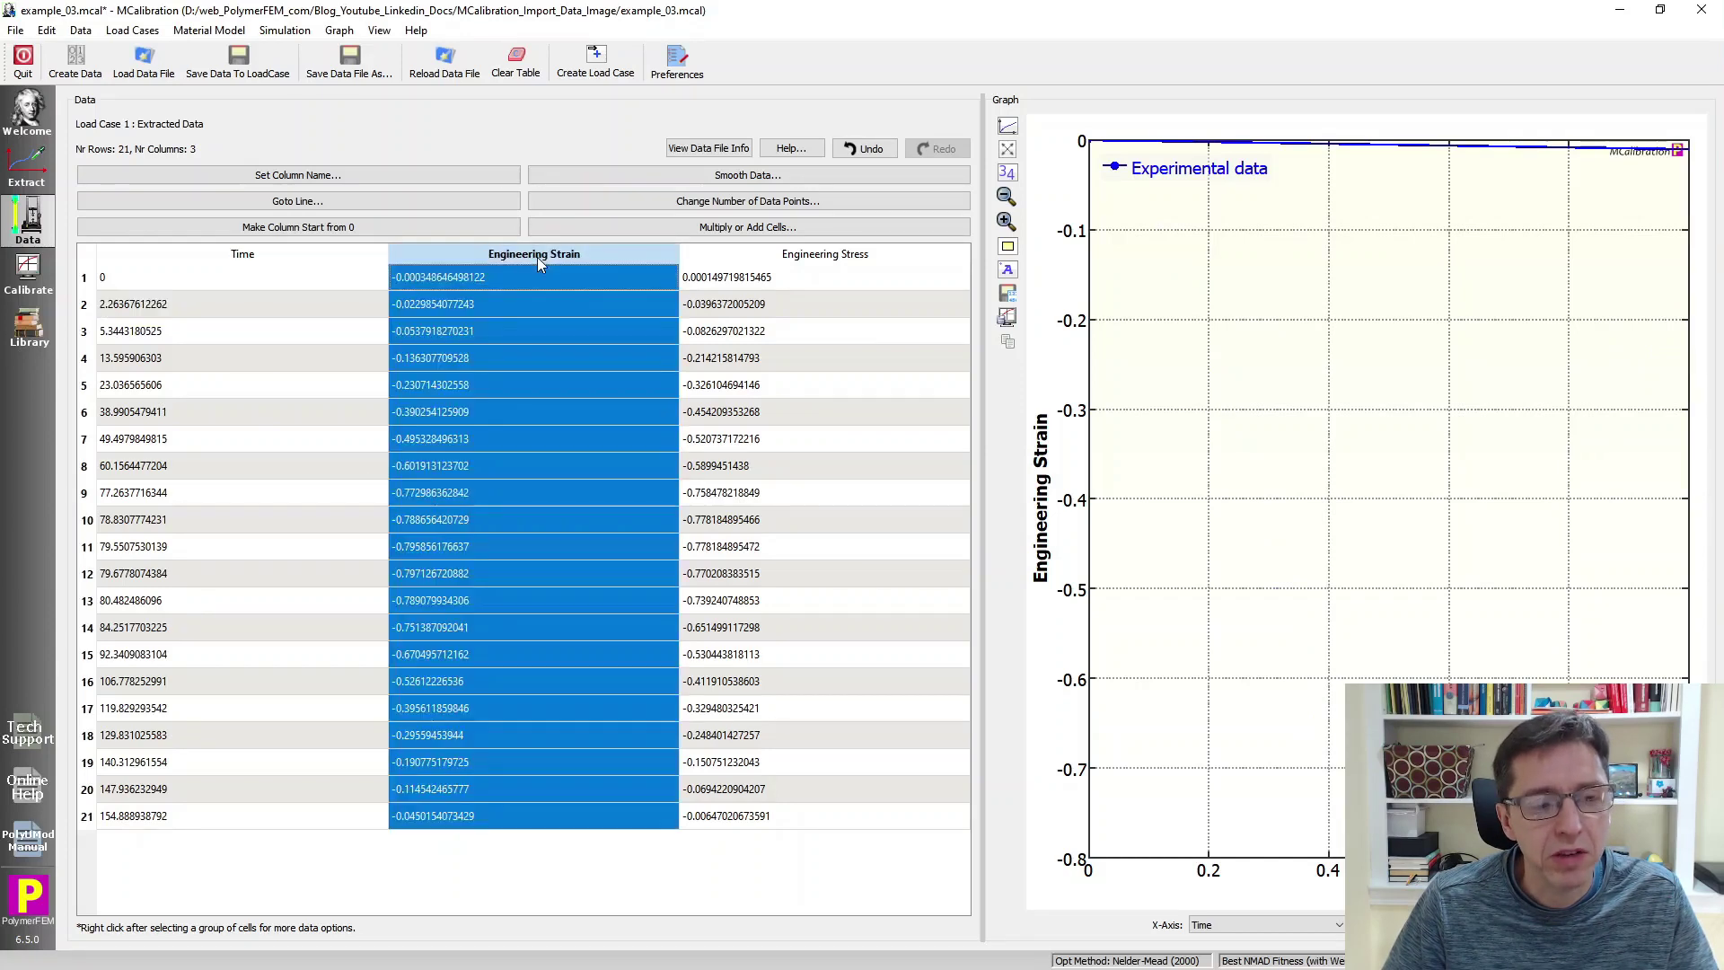
# Step: Rename the Engineering Strain and Engineering Stress columns to True Strain and True Stress
pyautogui.click(32, 175)
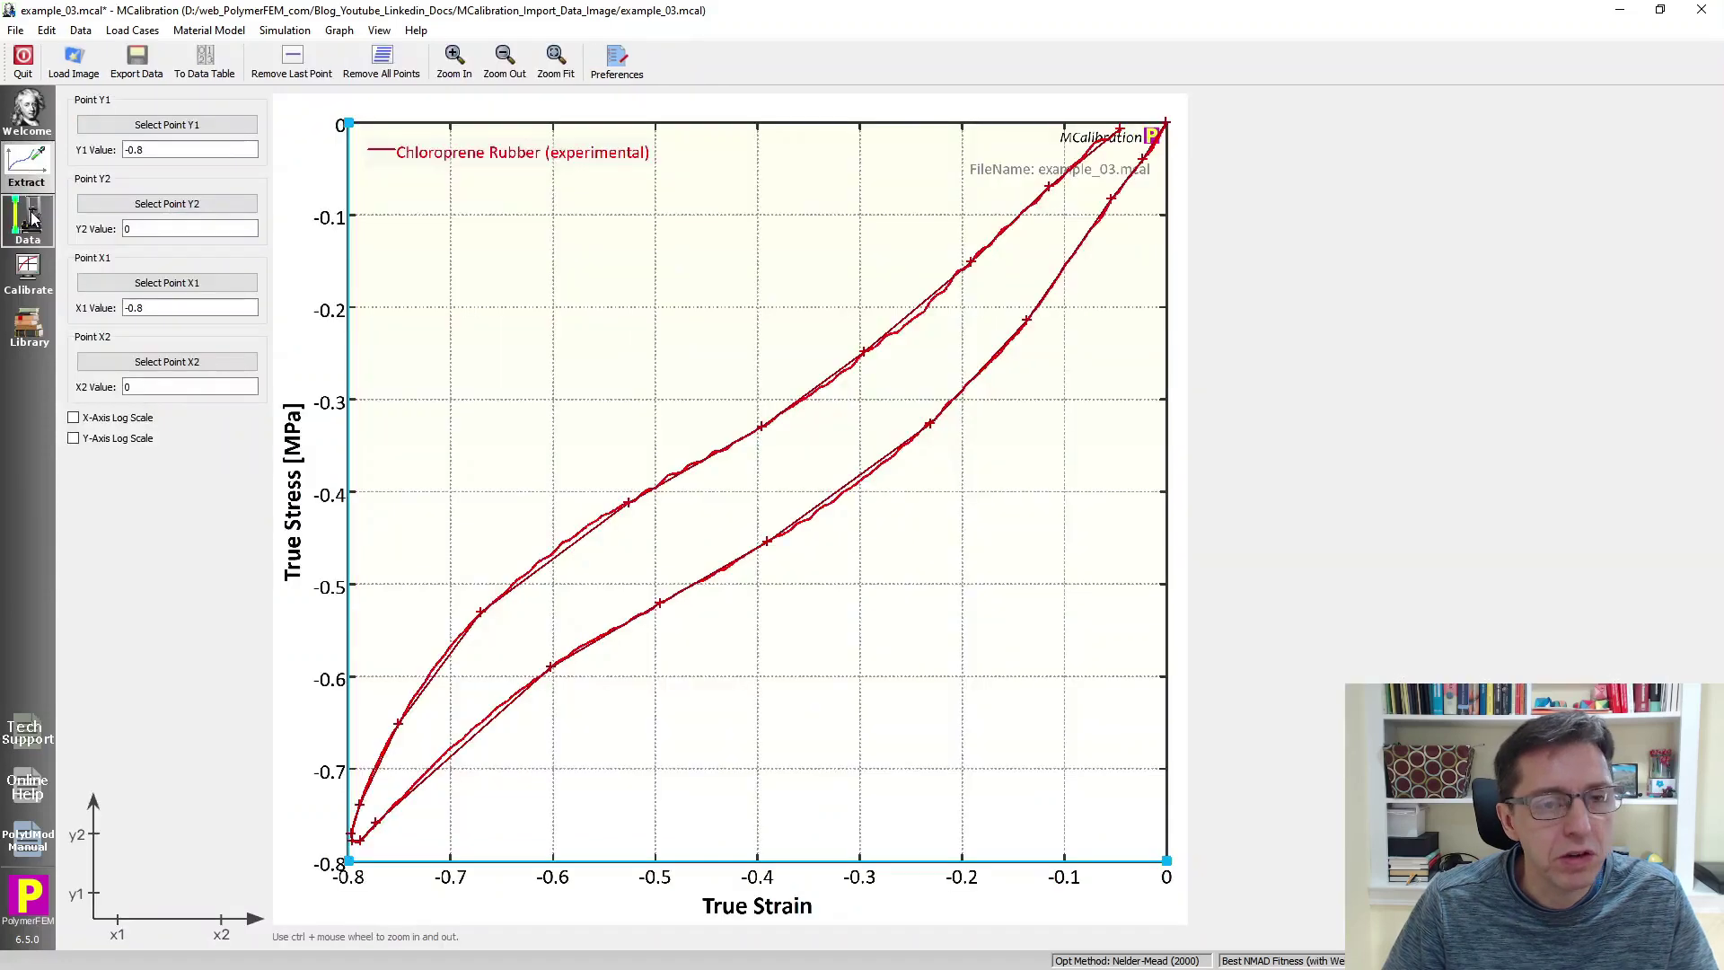
pyautogui.click(32, 217)
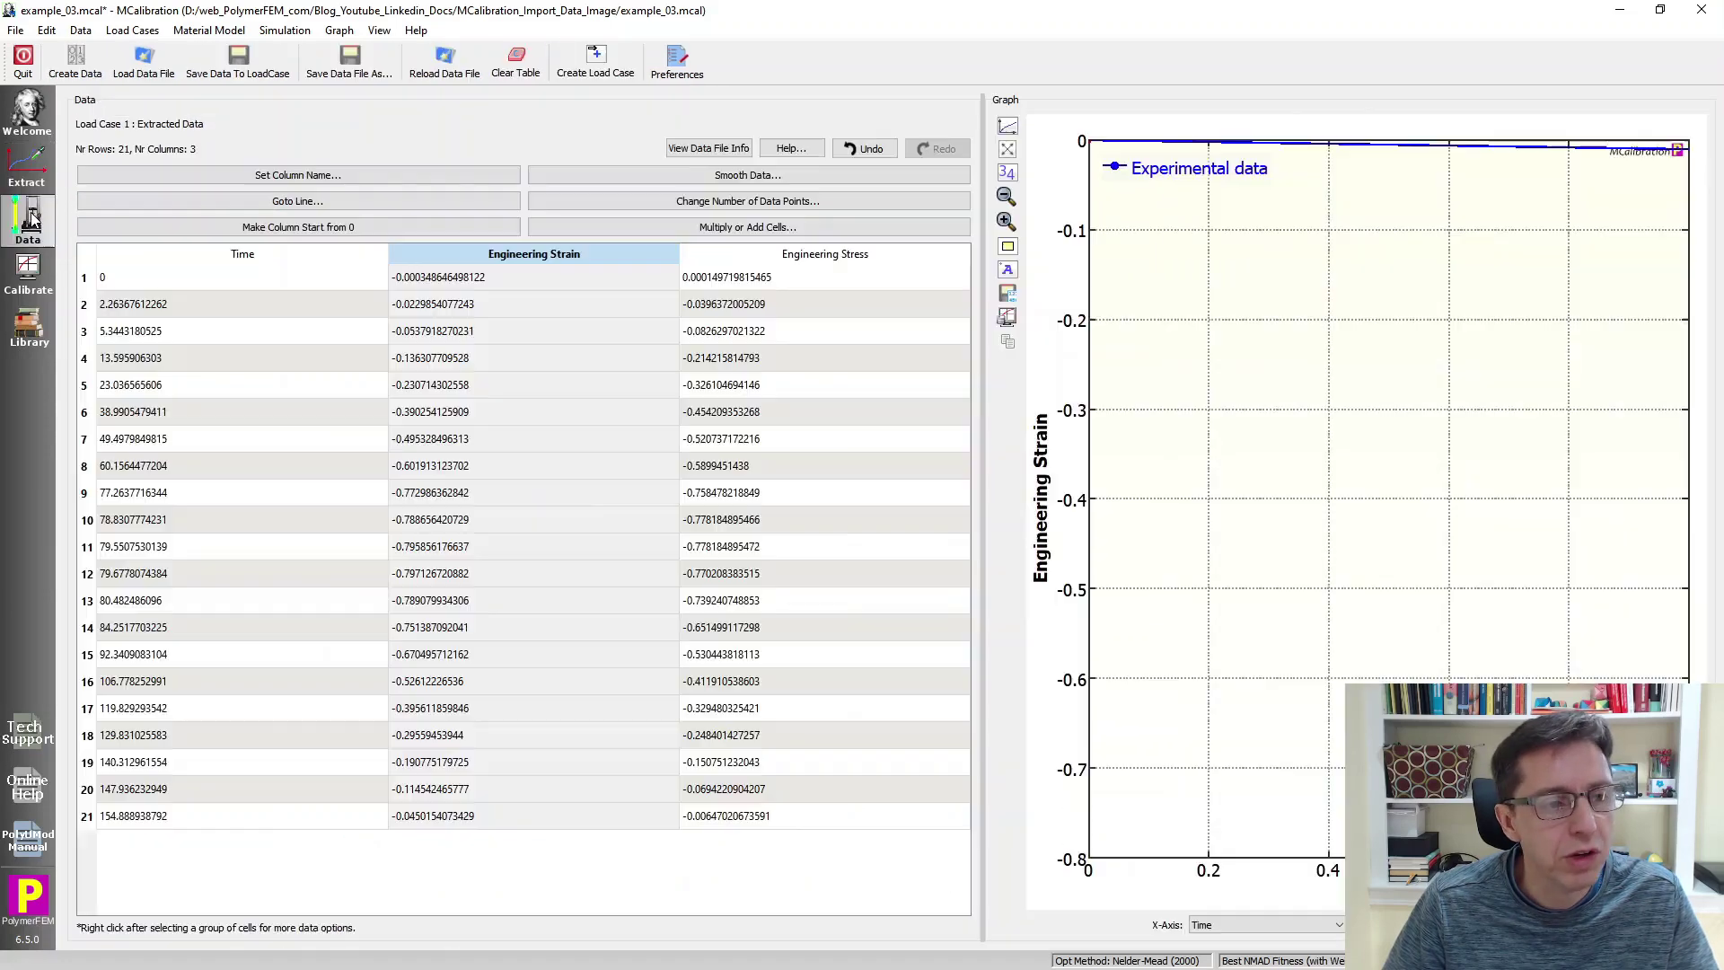
pyautogui.click(274, 175)
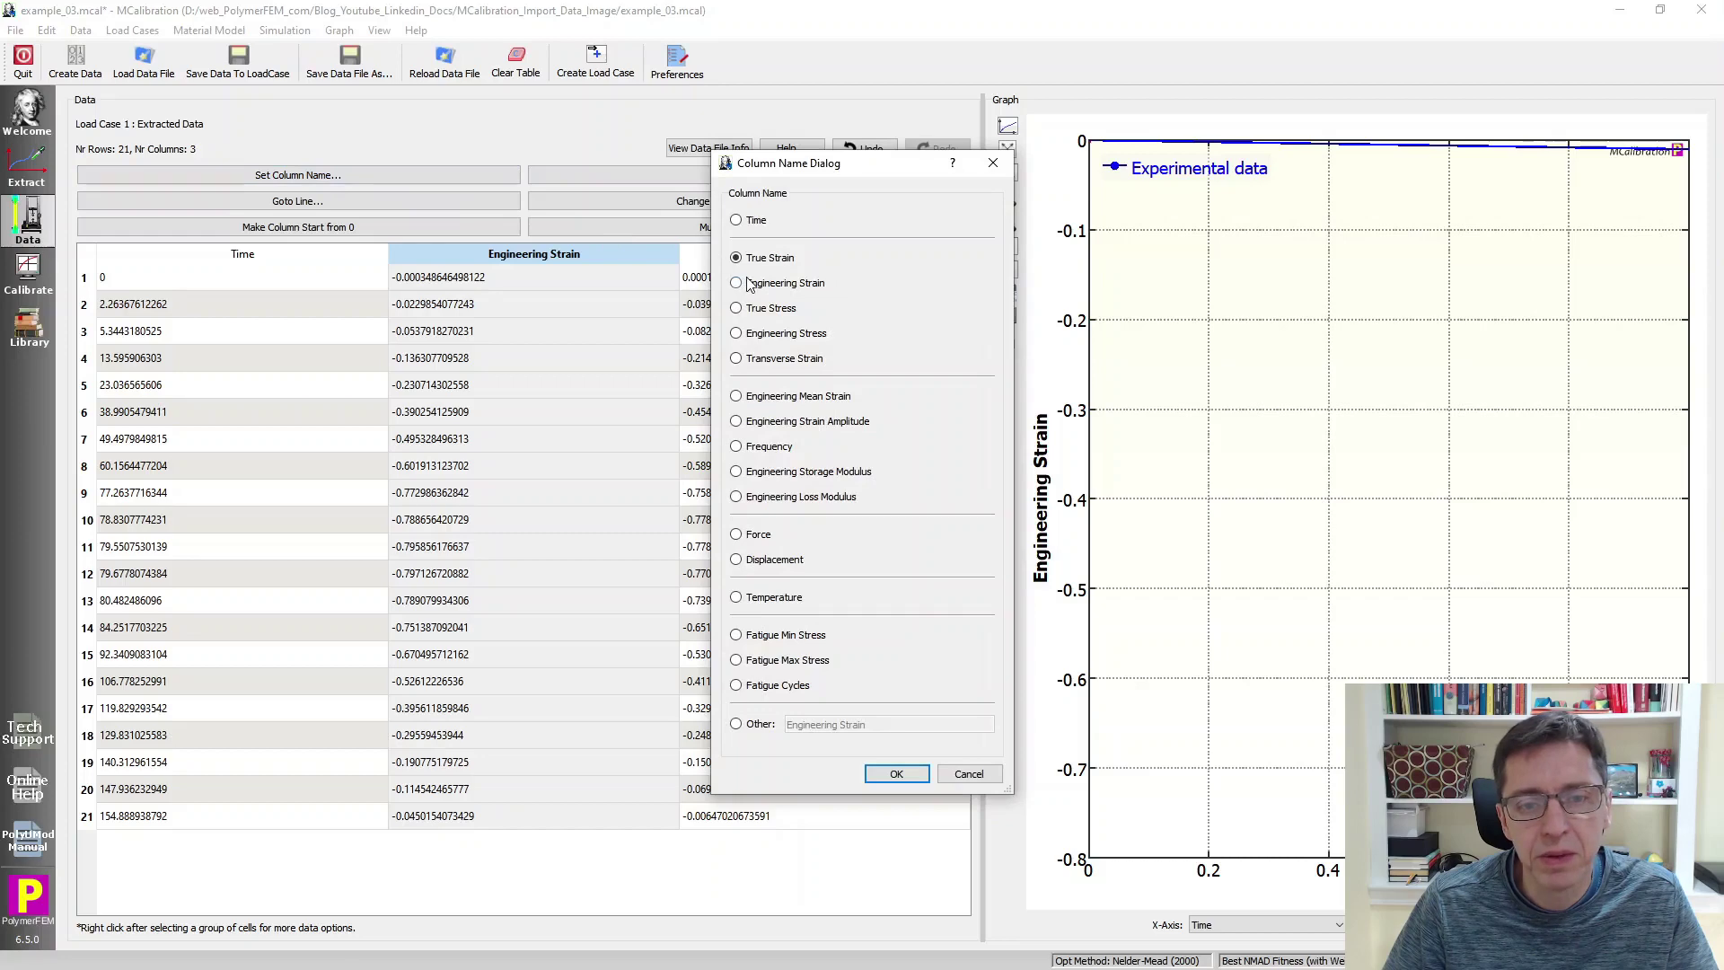
pyautogui.click(894, 773)
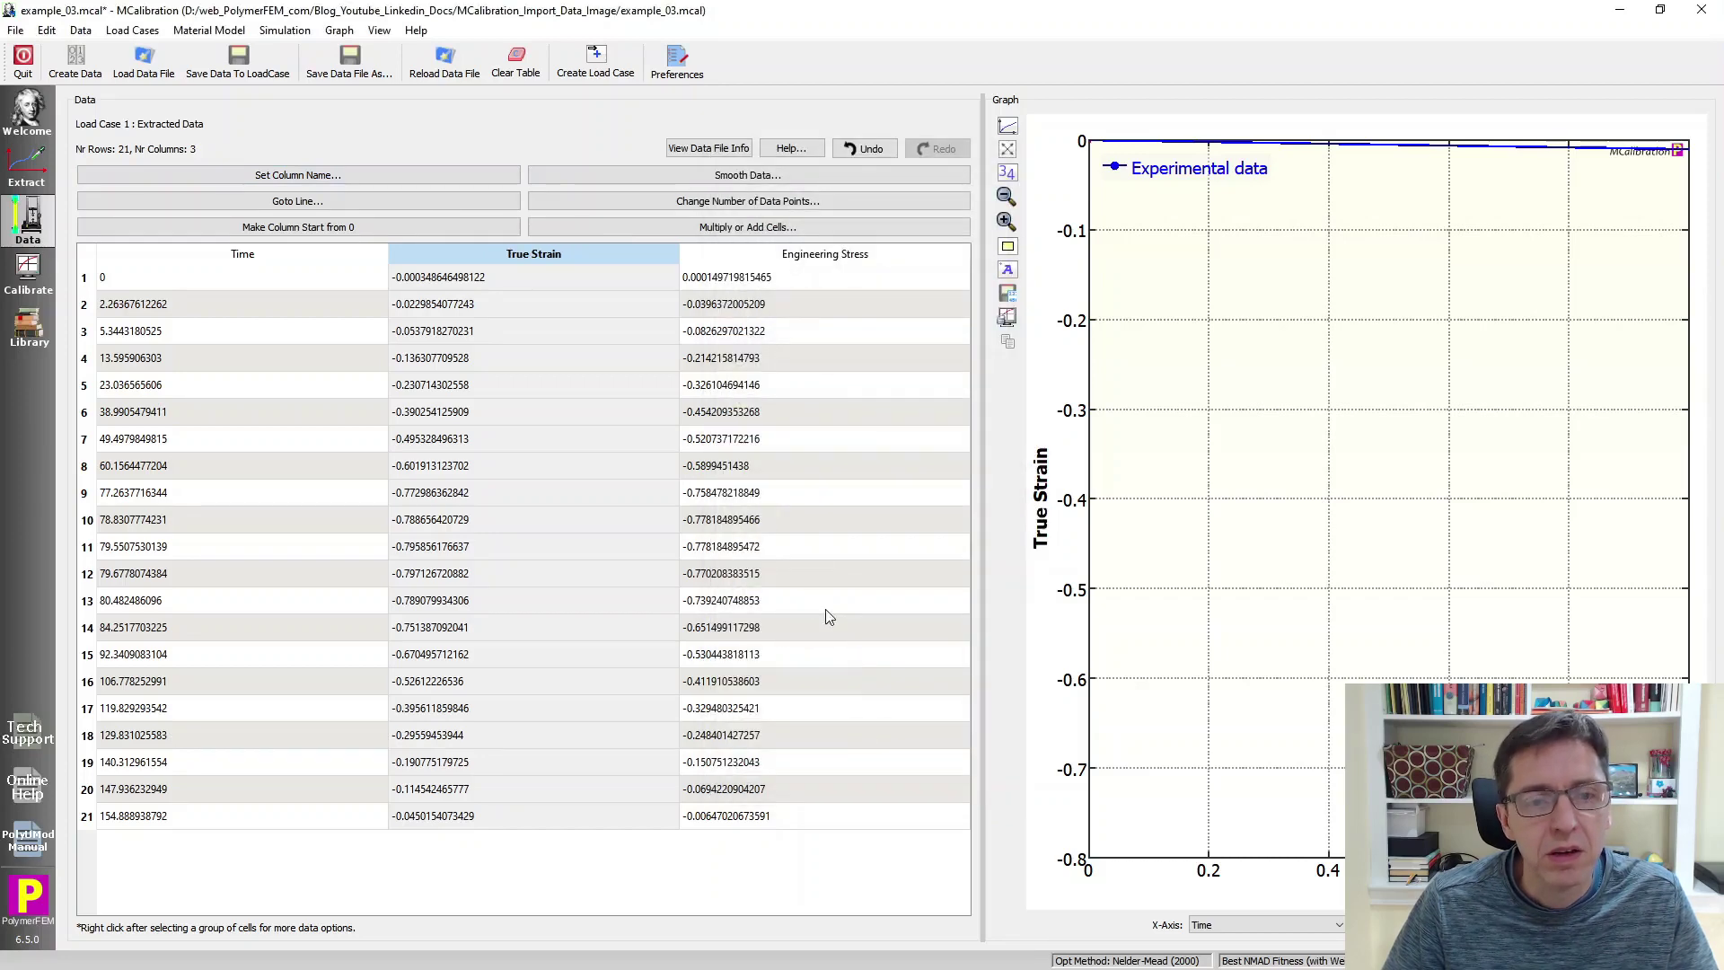
pyautogui.click(827, 603)
pyautogui.click(287, 174)
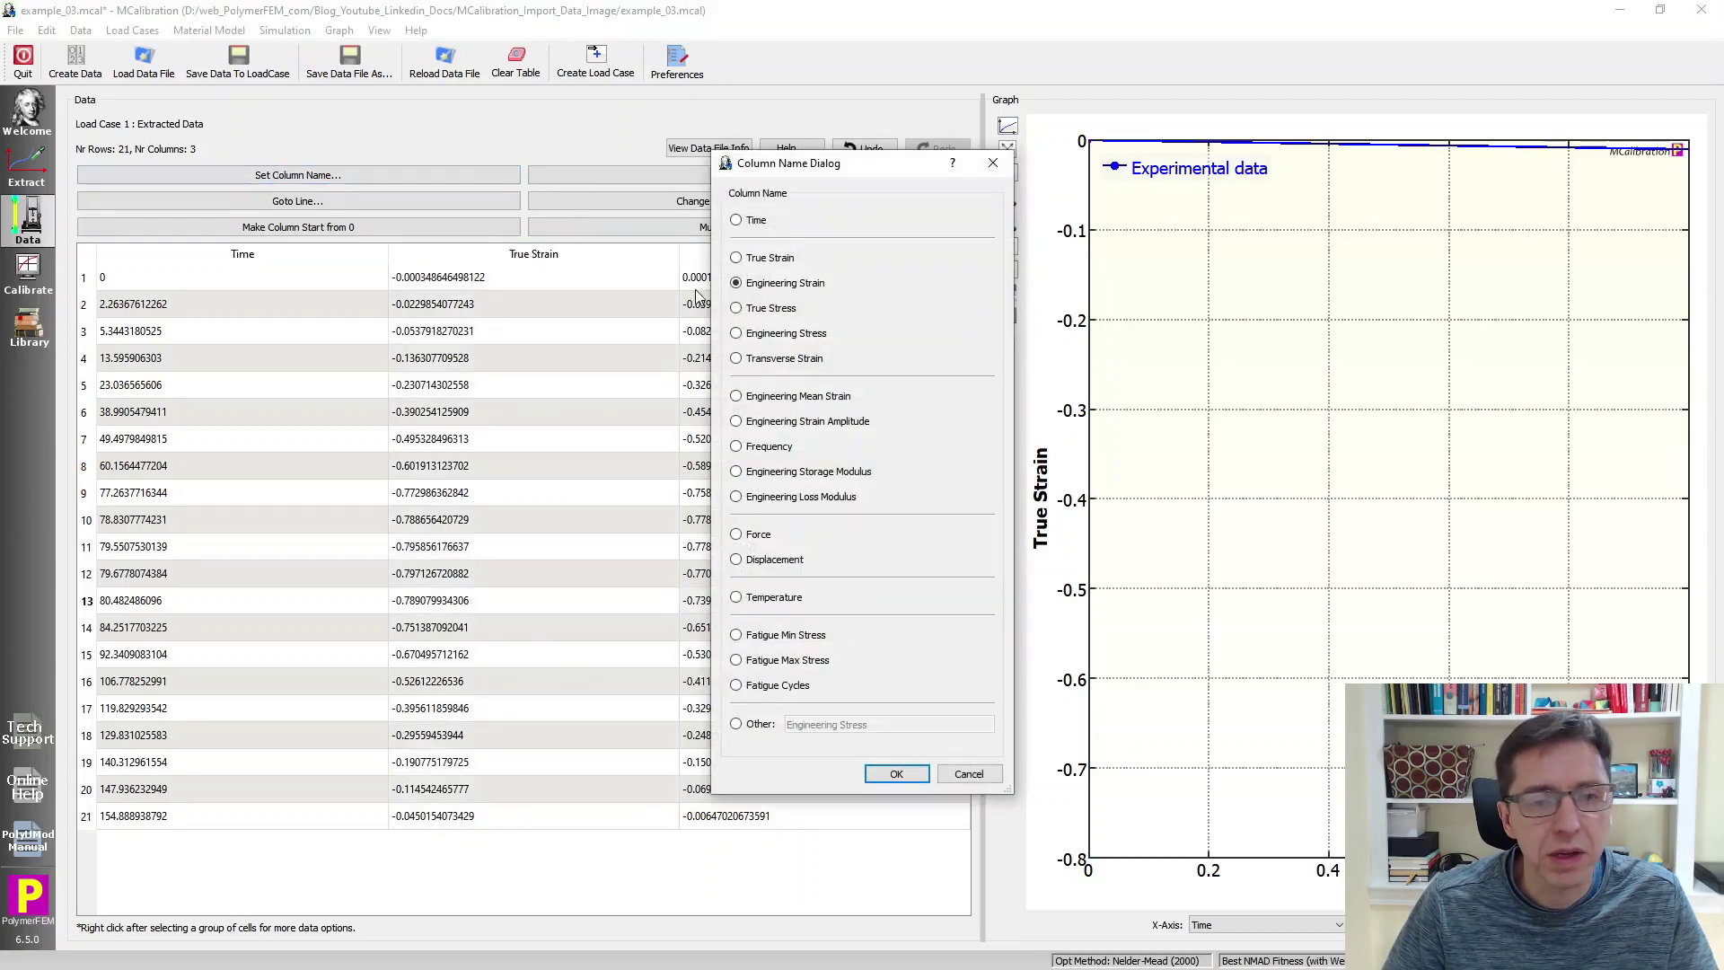
pyautogui.click(770, 310)
pyautogui.click(883, 776)
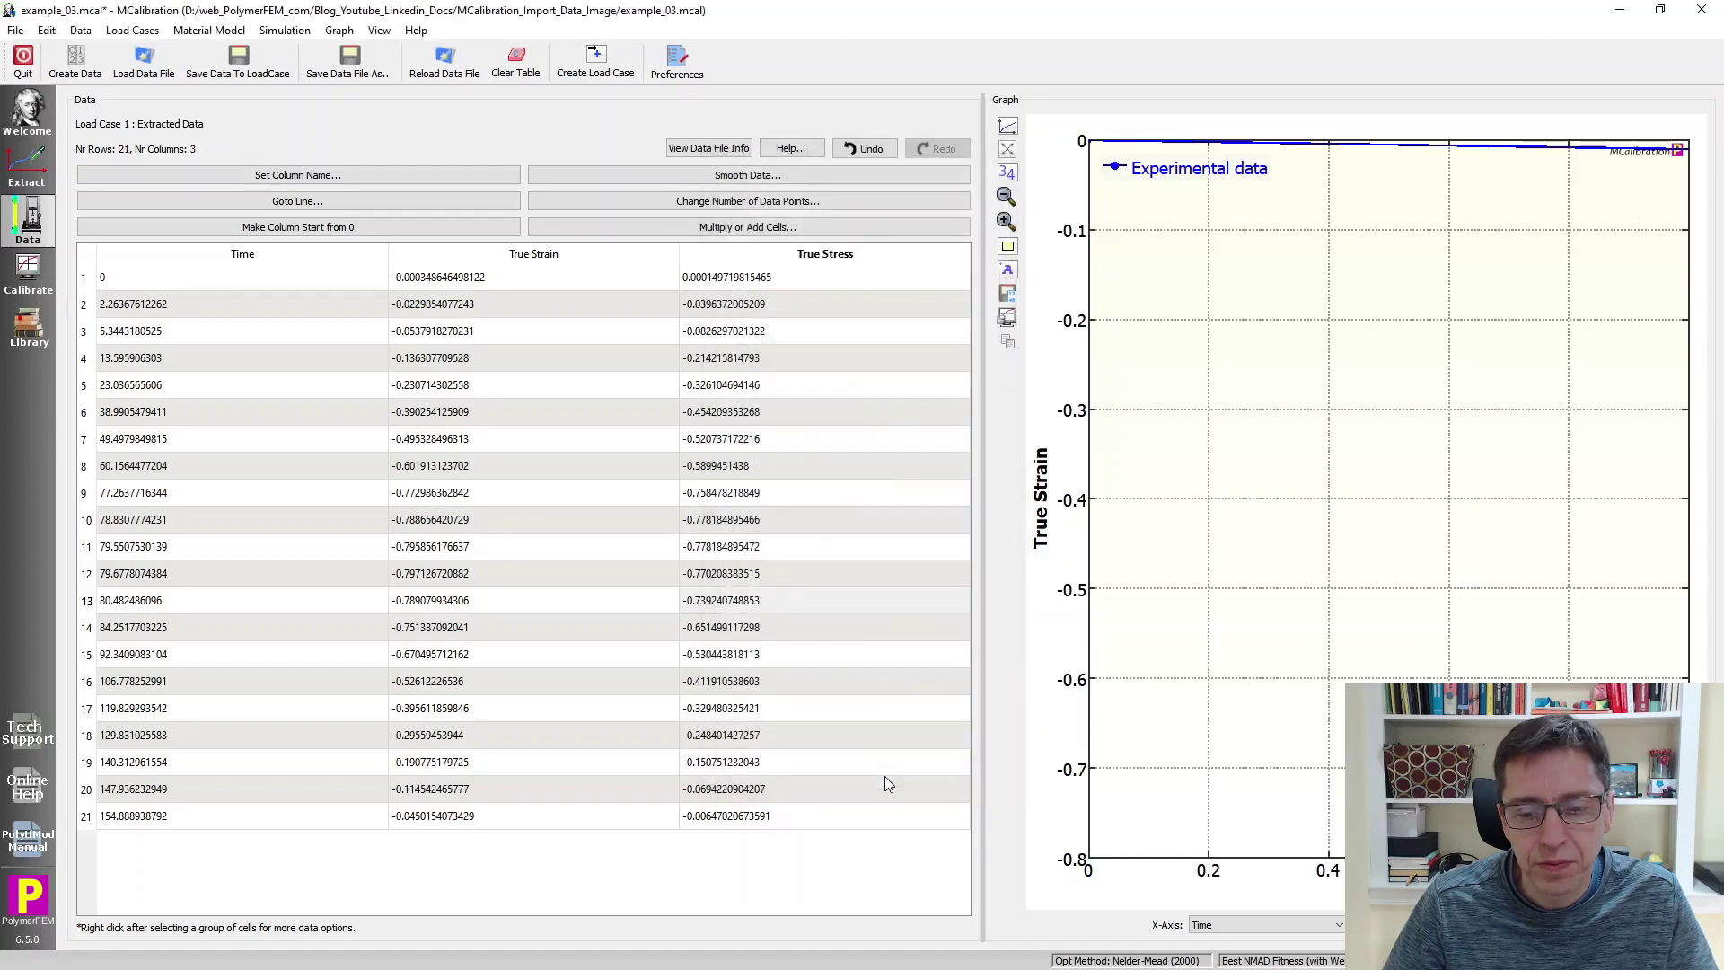
# Step: Plot True Stress on the y-axis against True Strain on the x-axis
pyautogui.click(1235, 925)
pyautogui.click(1216, 896)
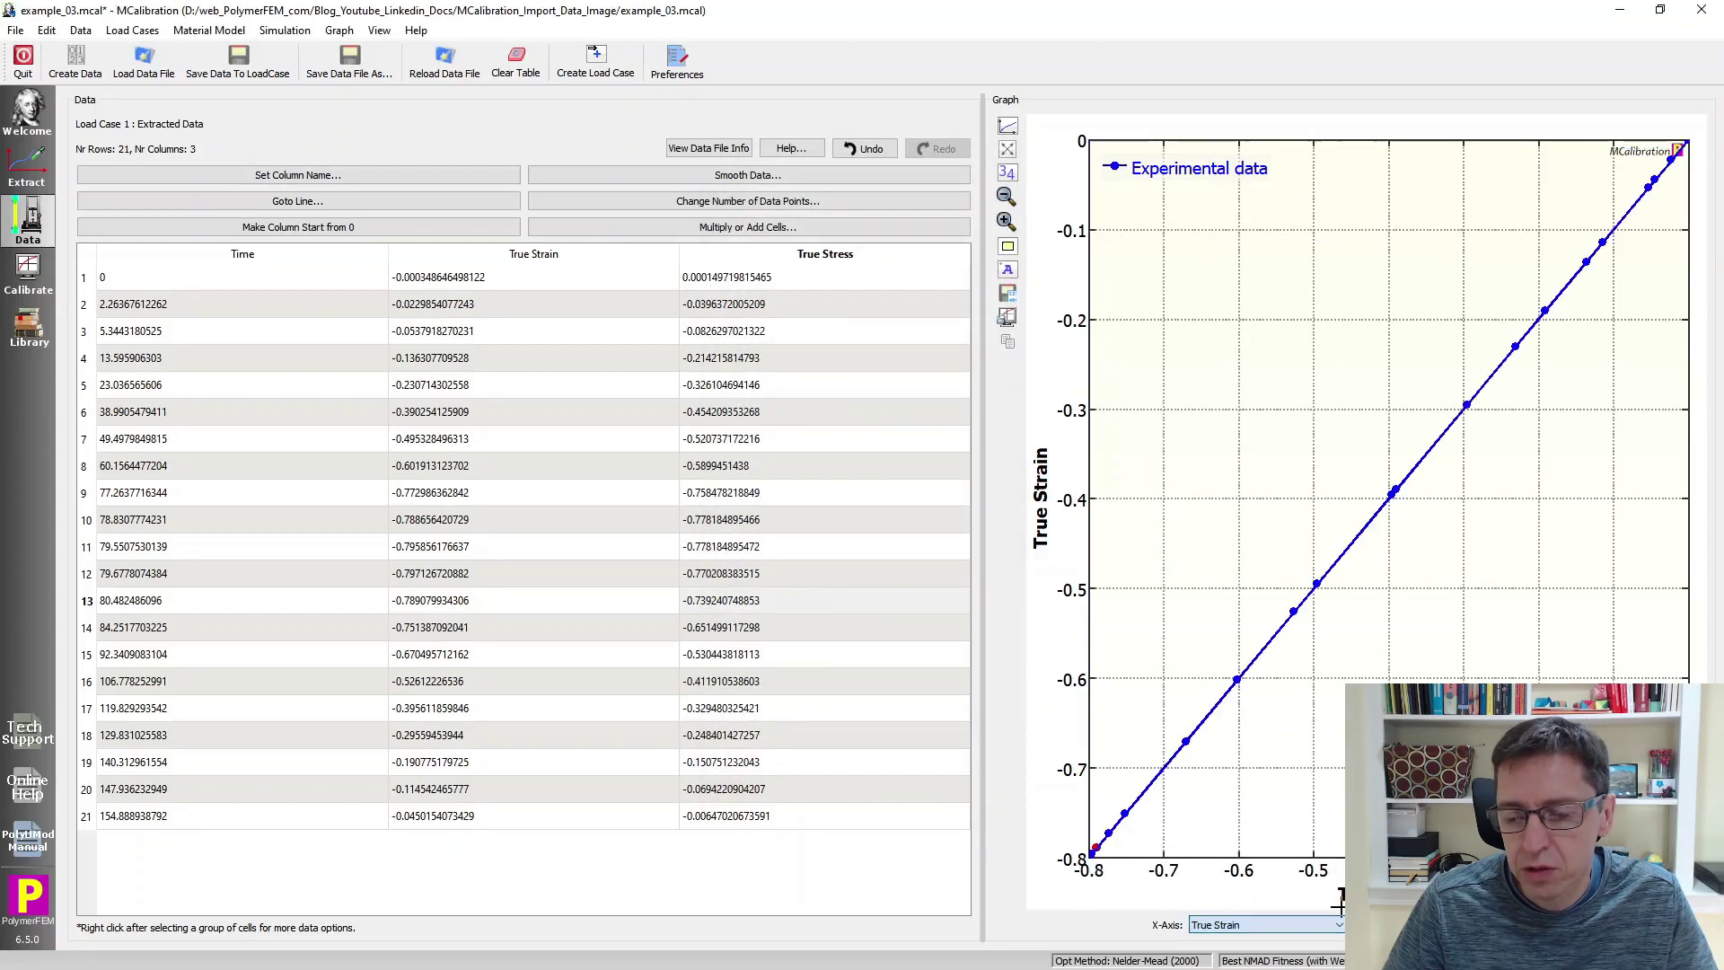
pyautogui.click(1526, 896)
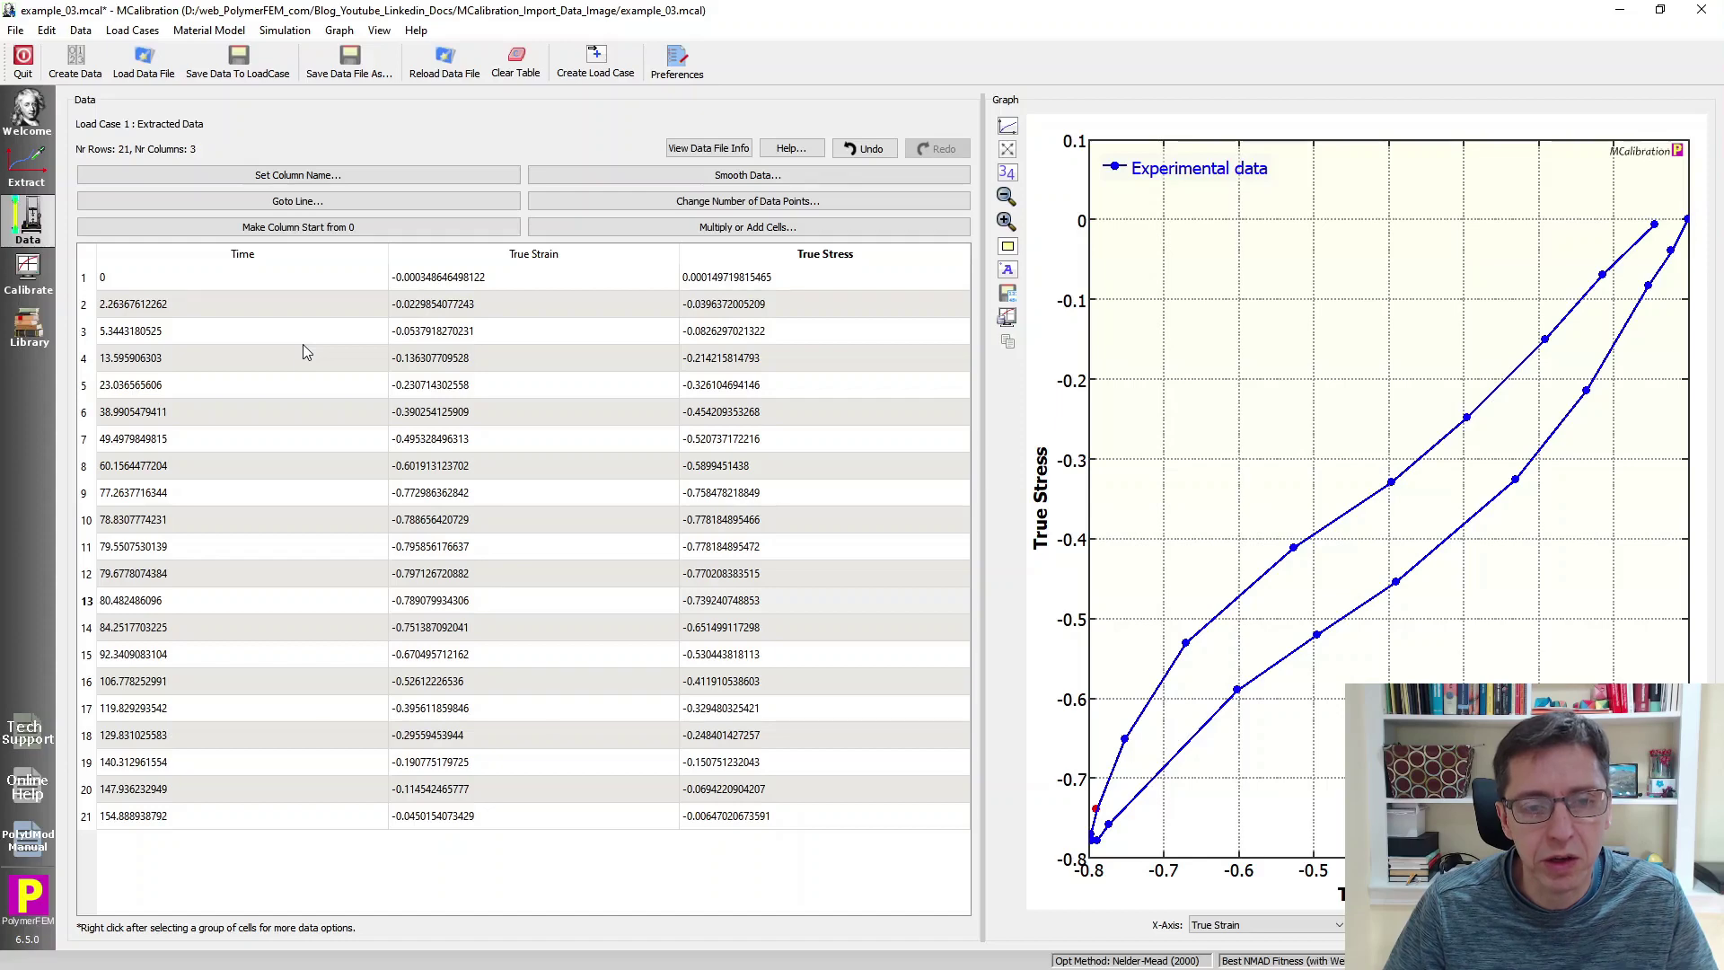
# Step: Try a 200-point cubic spline resample of the extracted data, then undo it
pyautogui.click(682, 204)
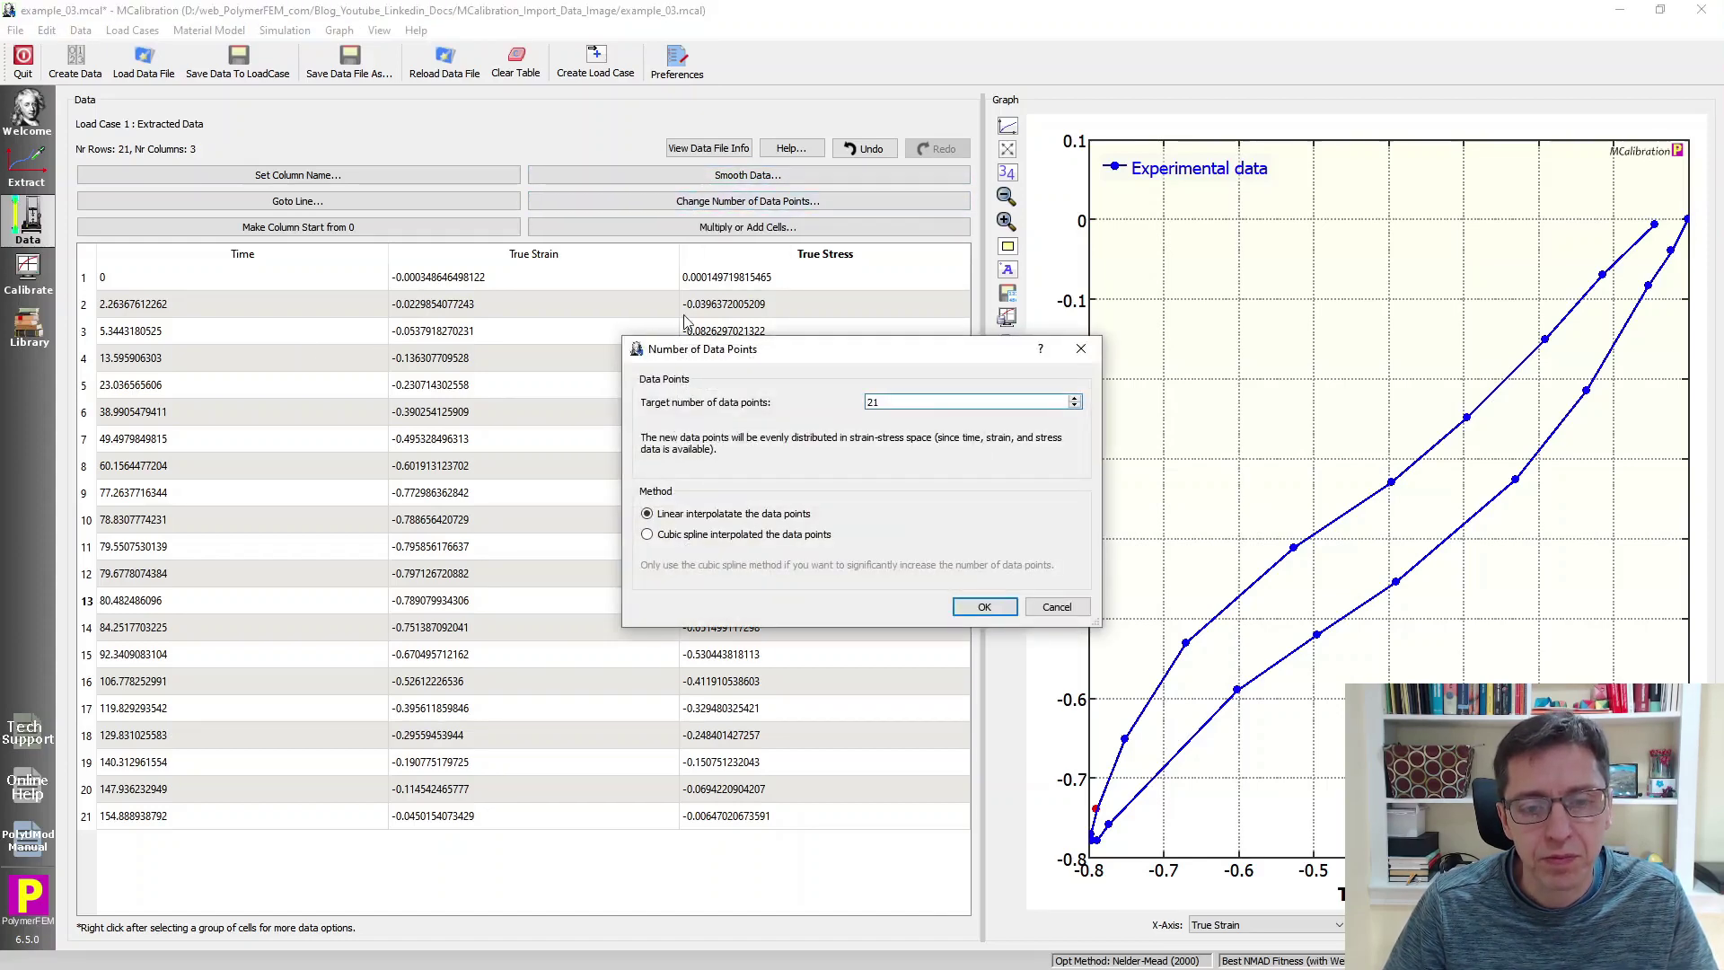
pyautogui.click(682, 536)
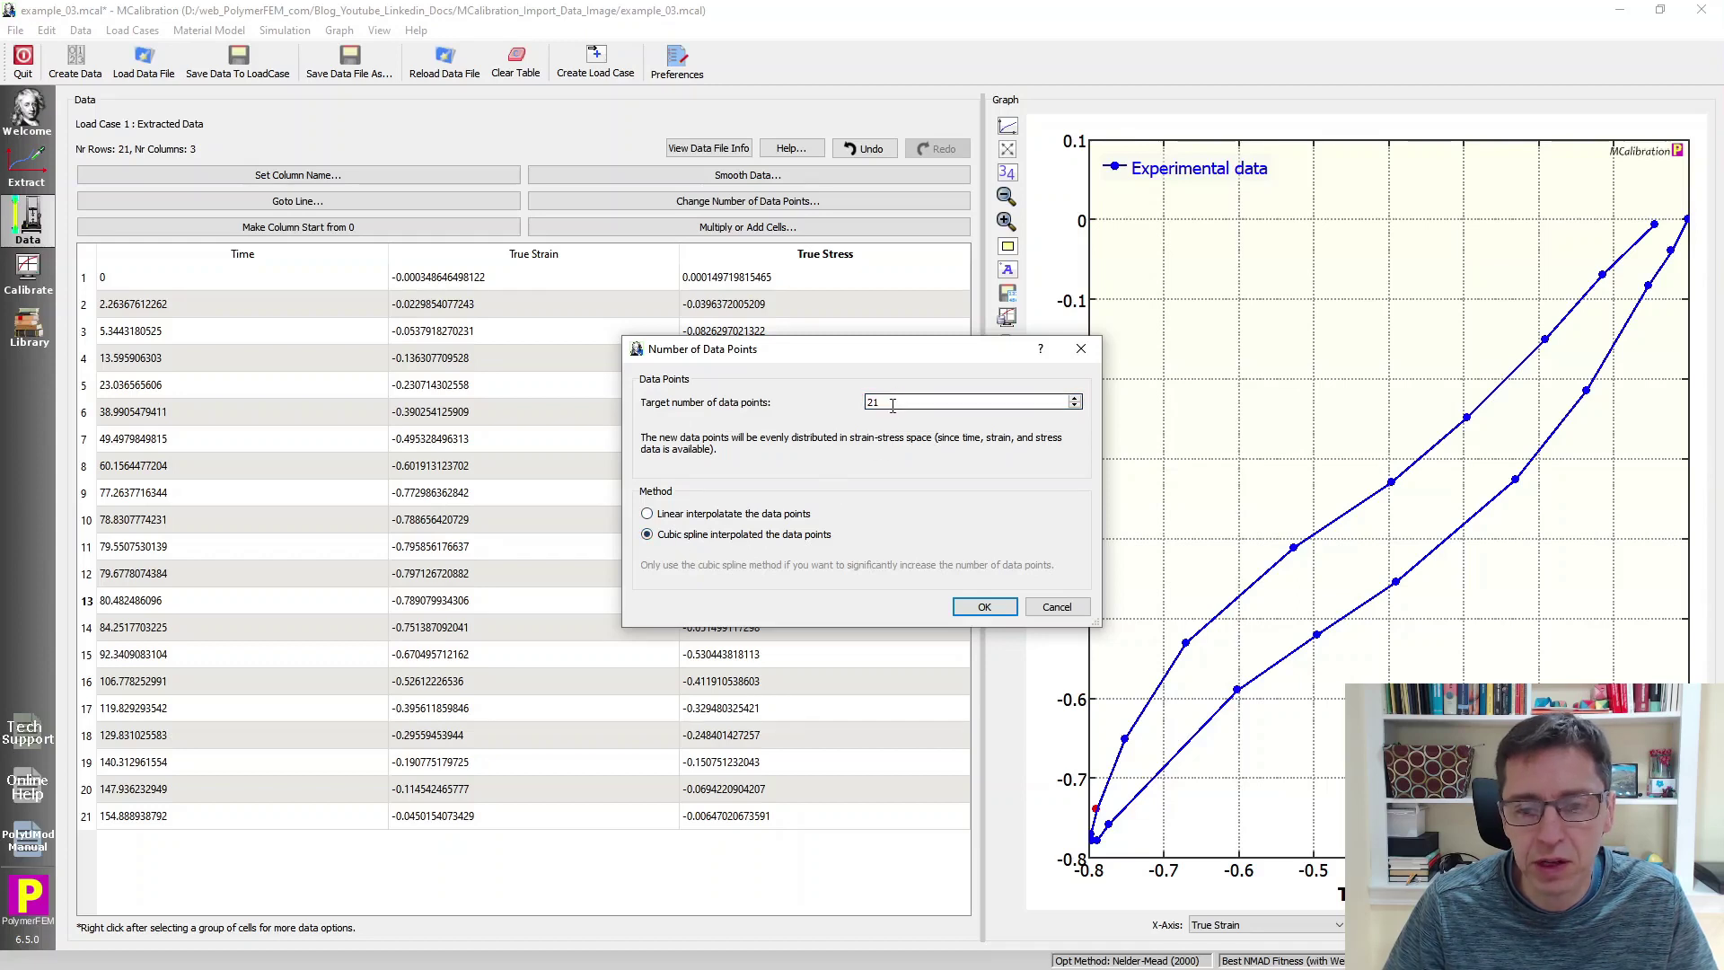
pyautogui.write('200')
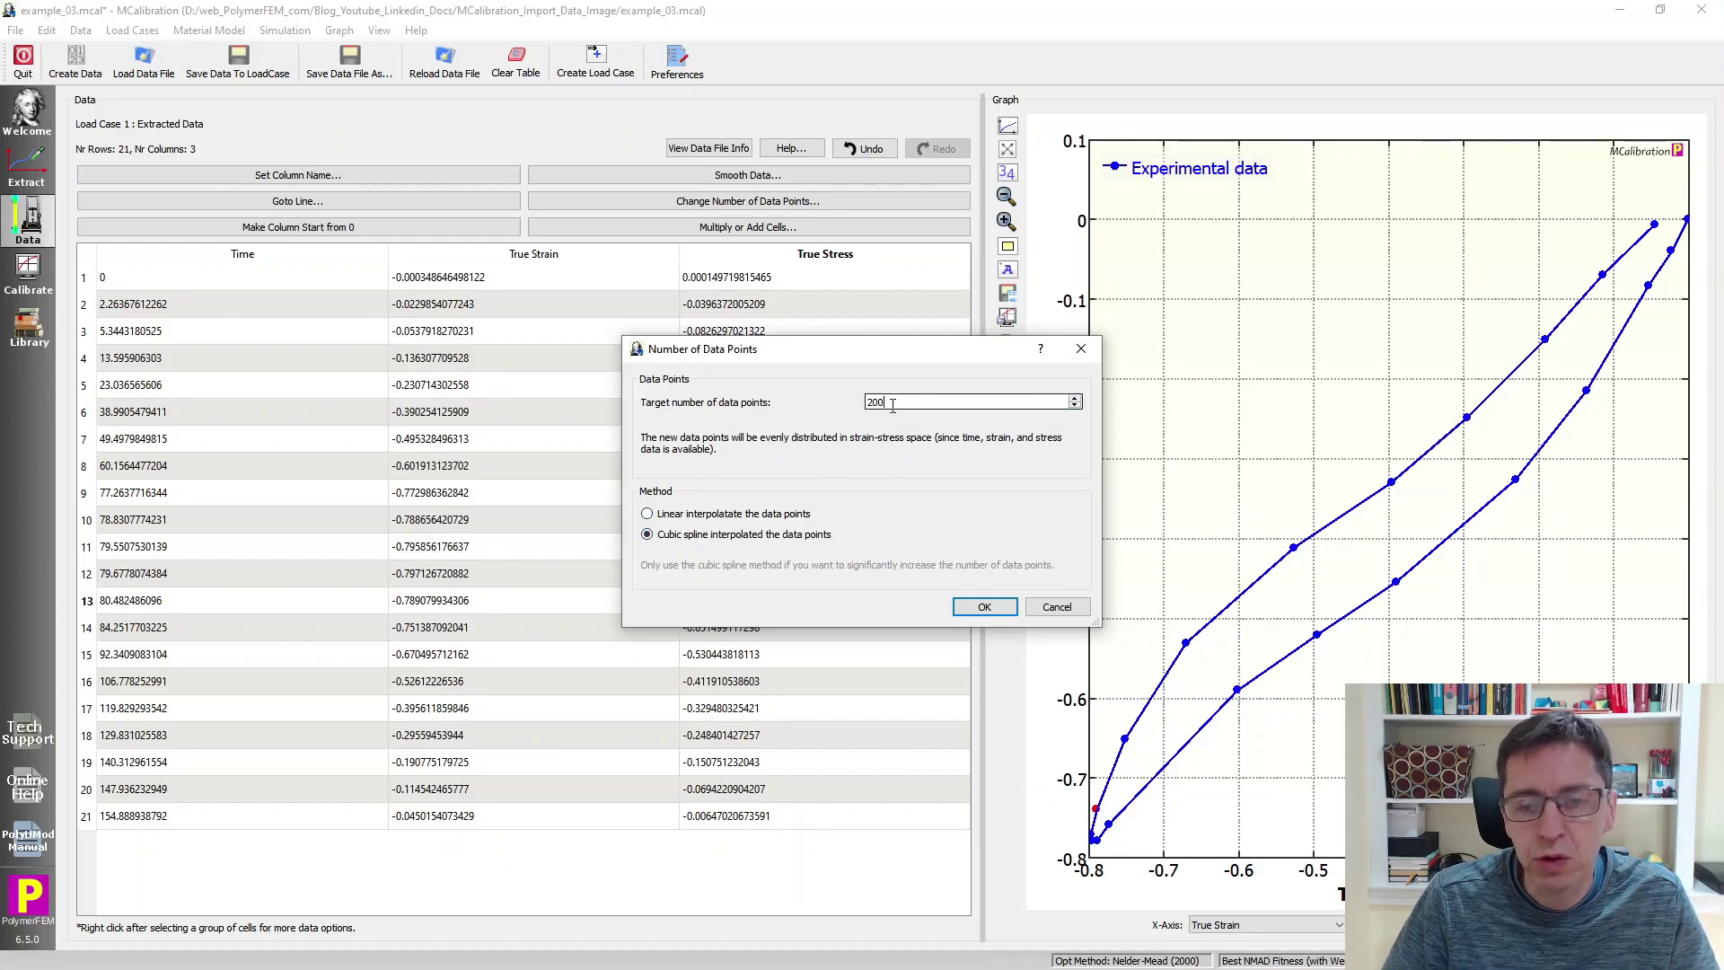
pyautogui.click(984, 606)
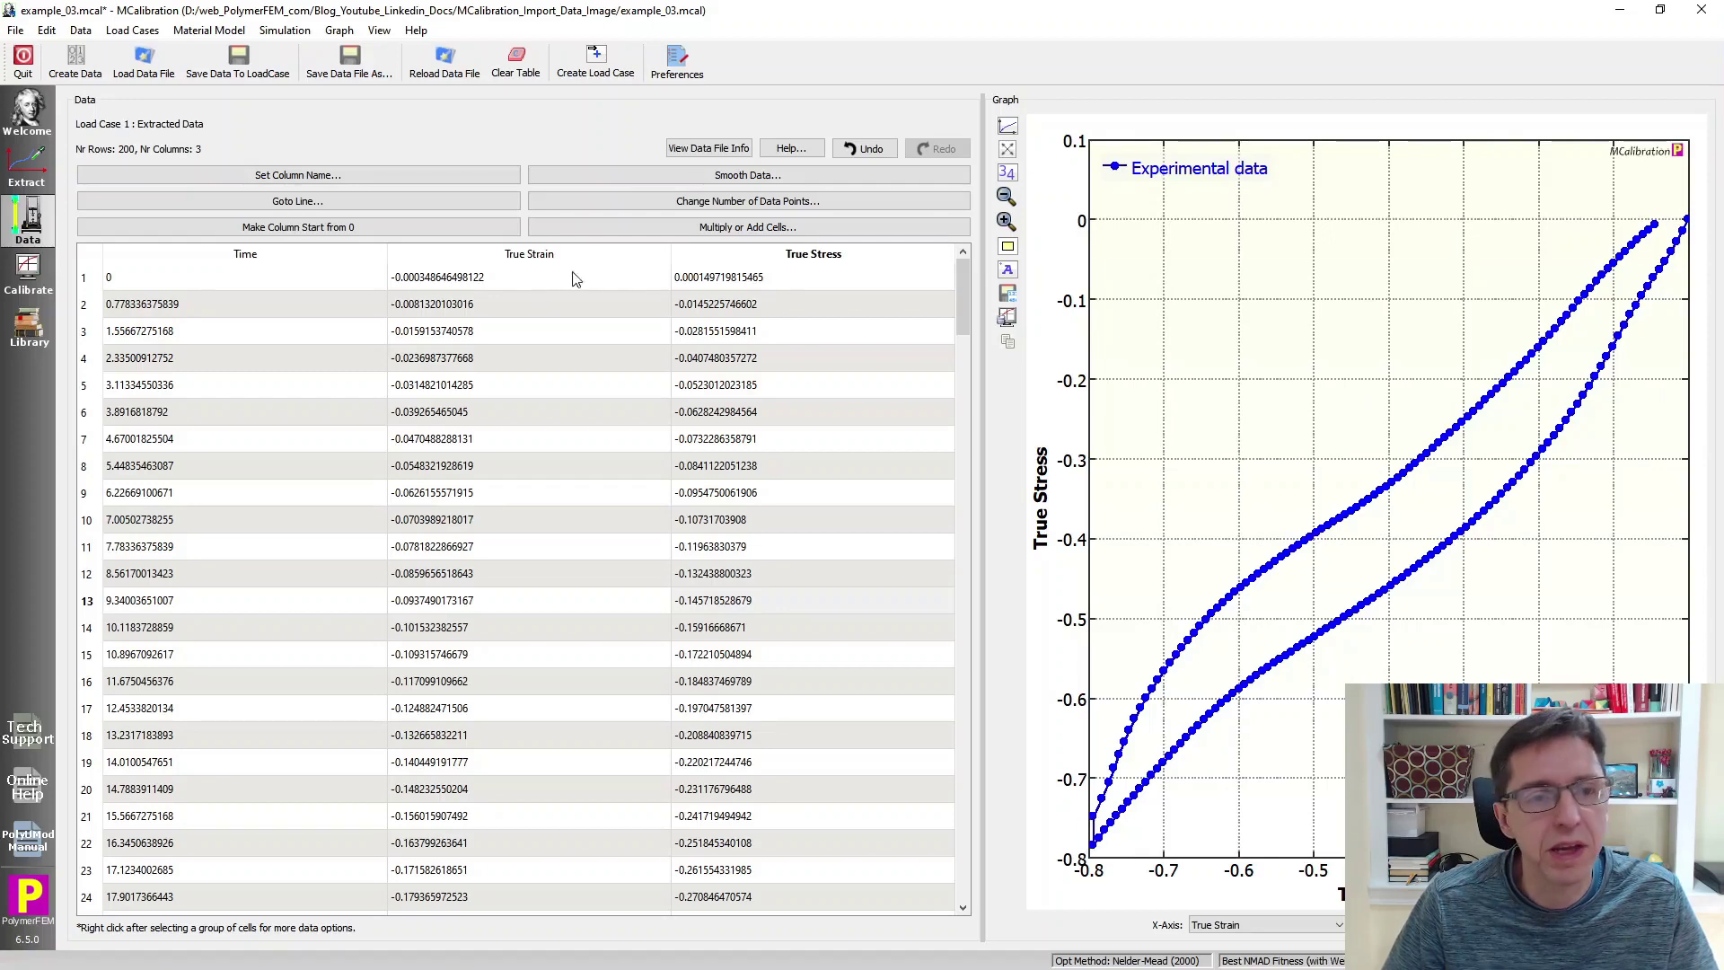
pyautogui.click(866, 149)
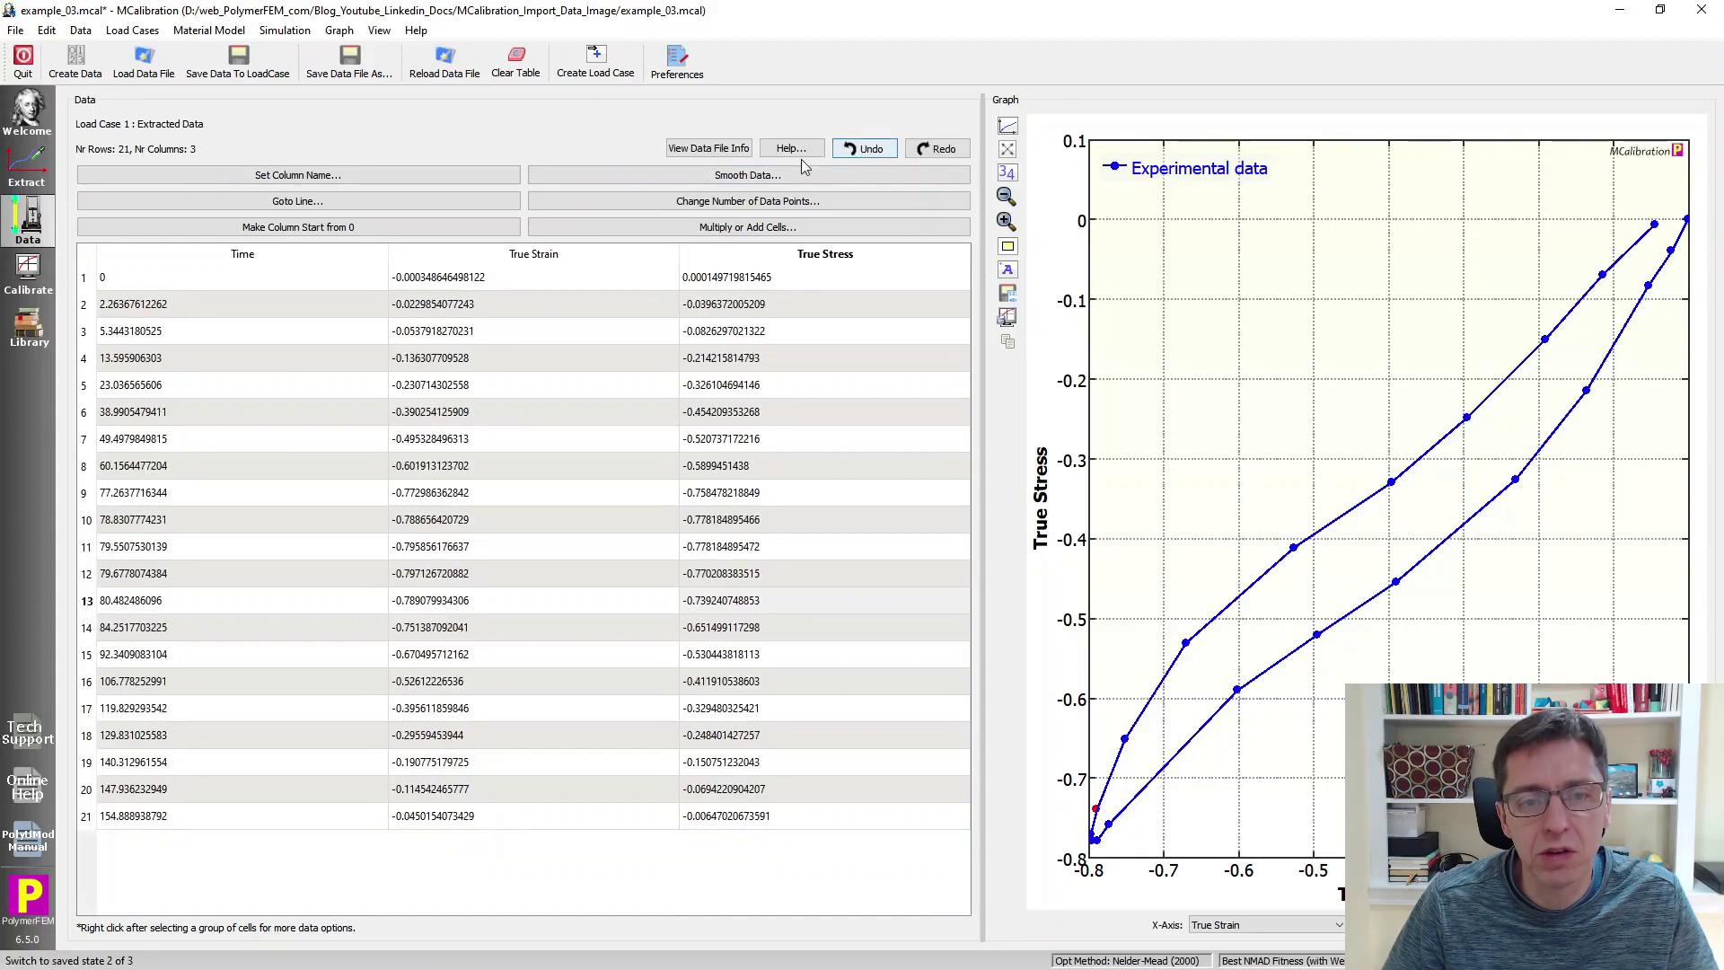
# Step: Resample the extracted data to 500 rows with cubic spline interpolation
pyautogui.click(738, 202)
pyautogui.click(916, 401)
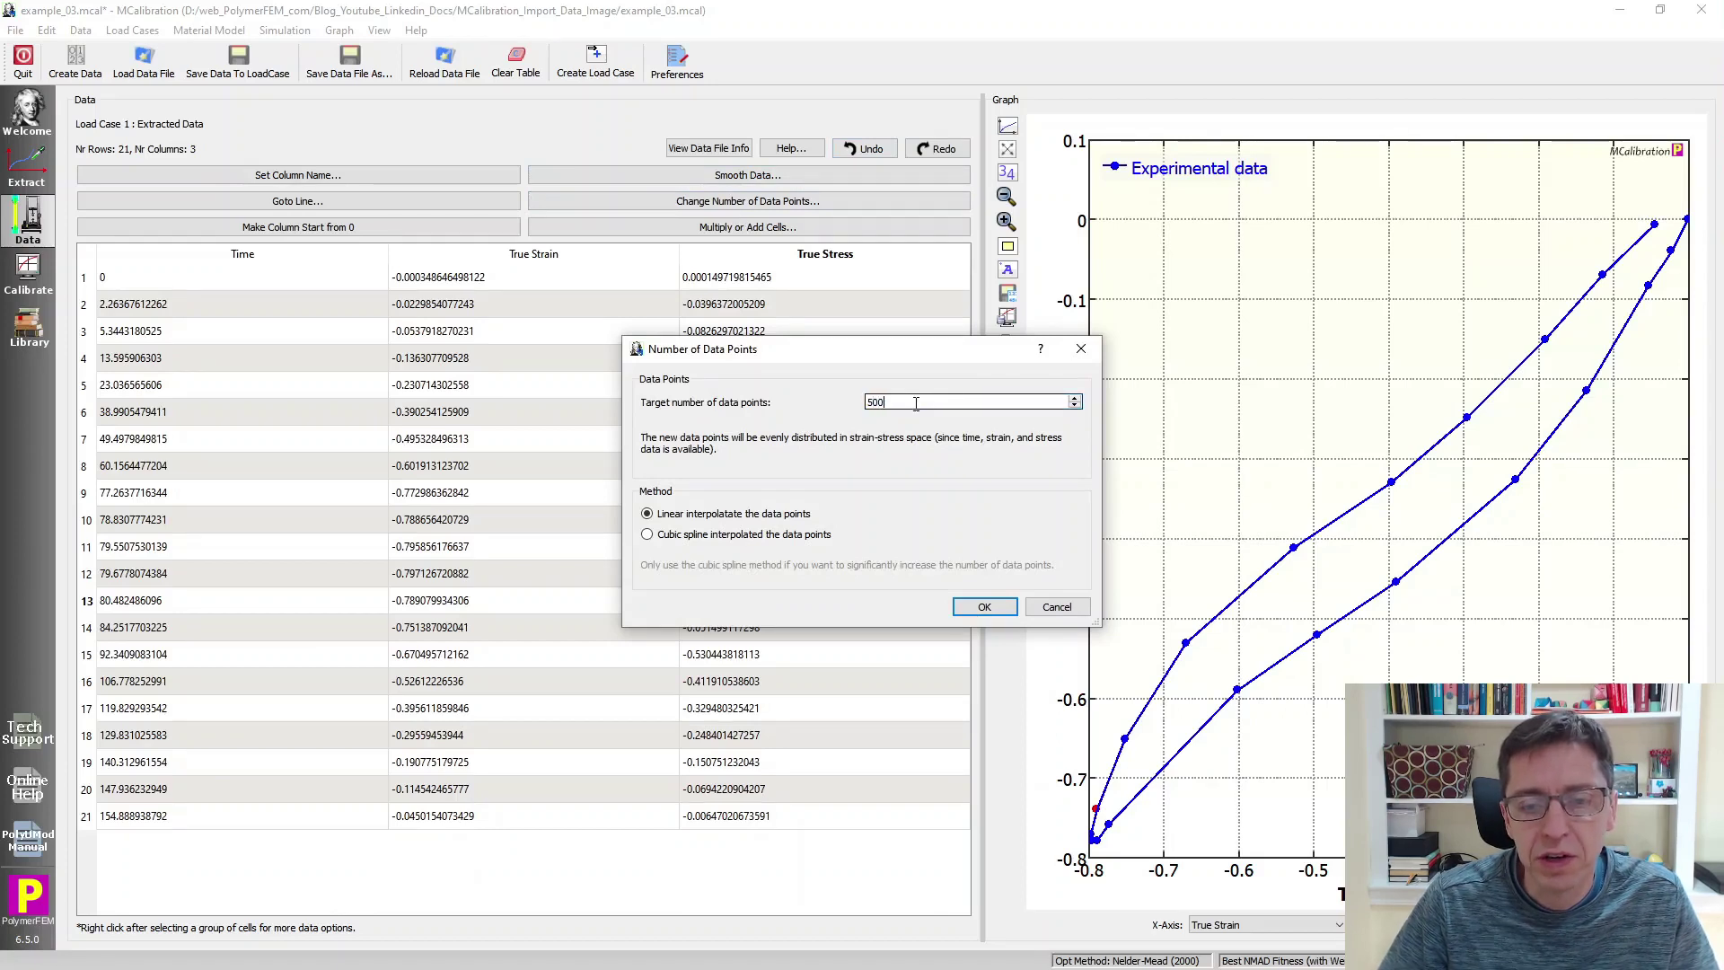
pyautogui.click(805, 539)
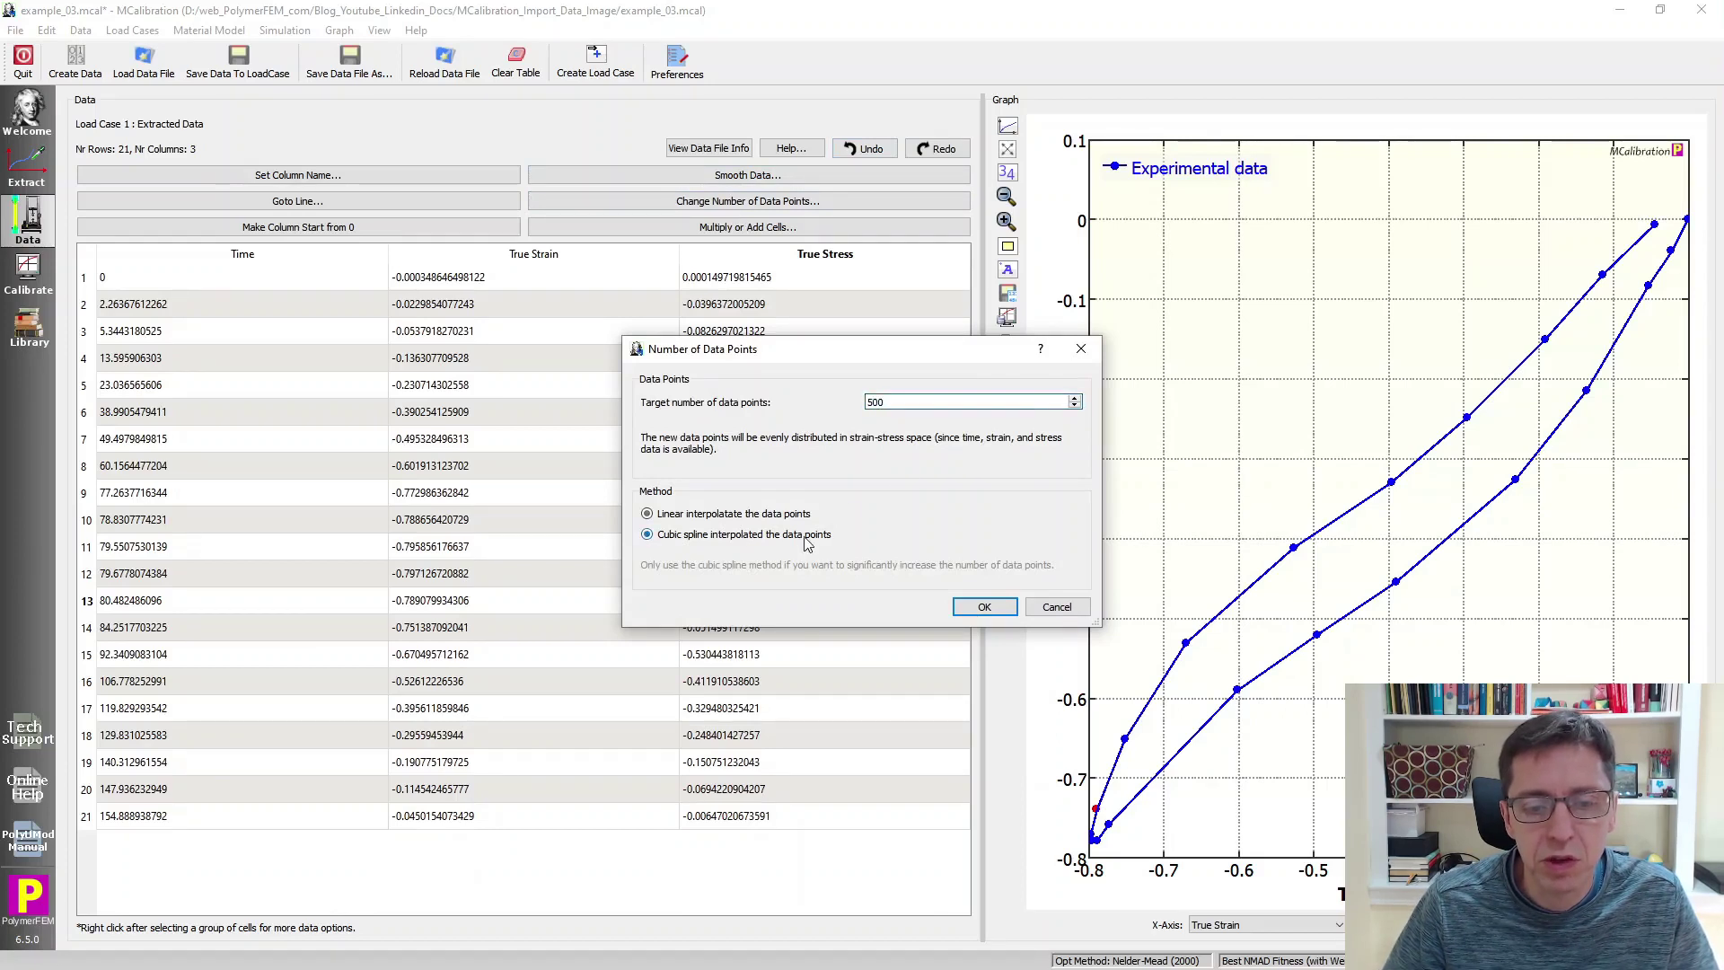
pyautogui.click(956, 607)
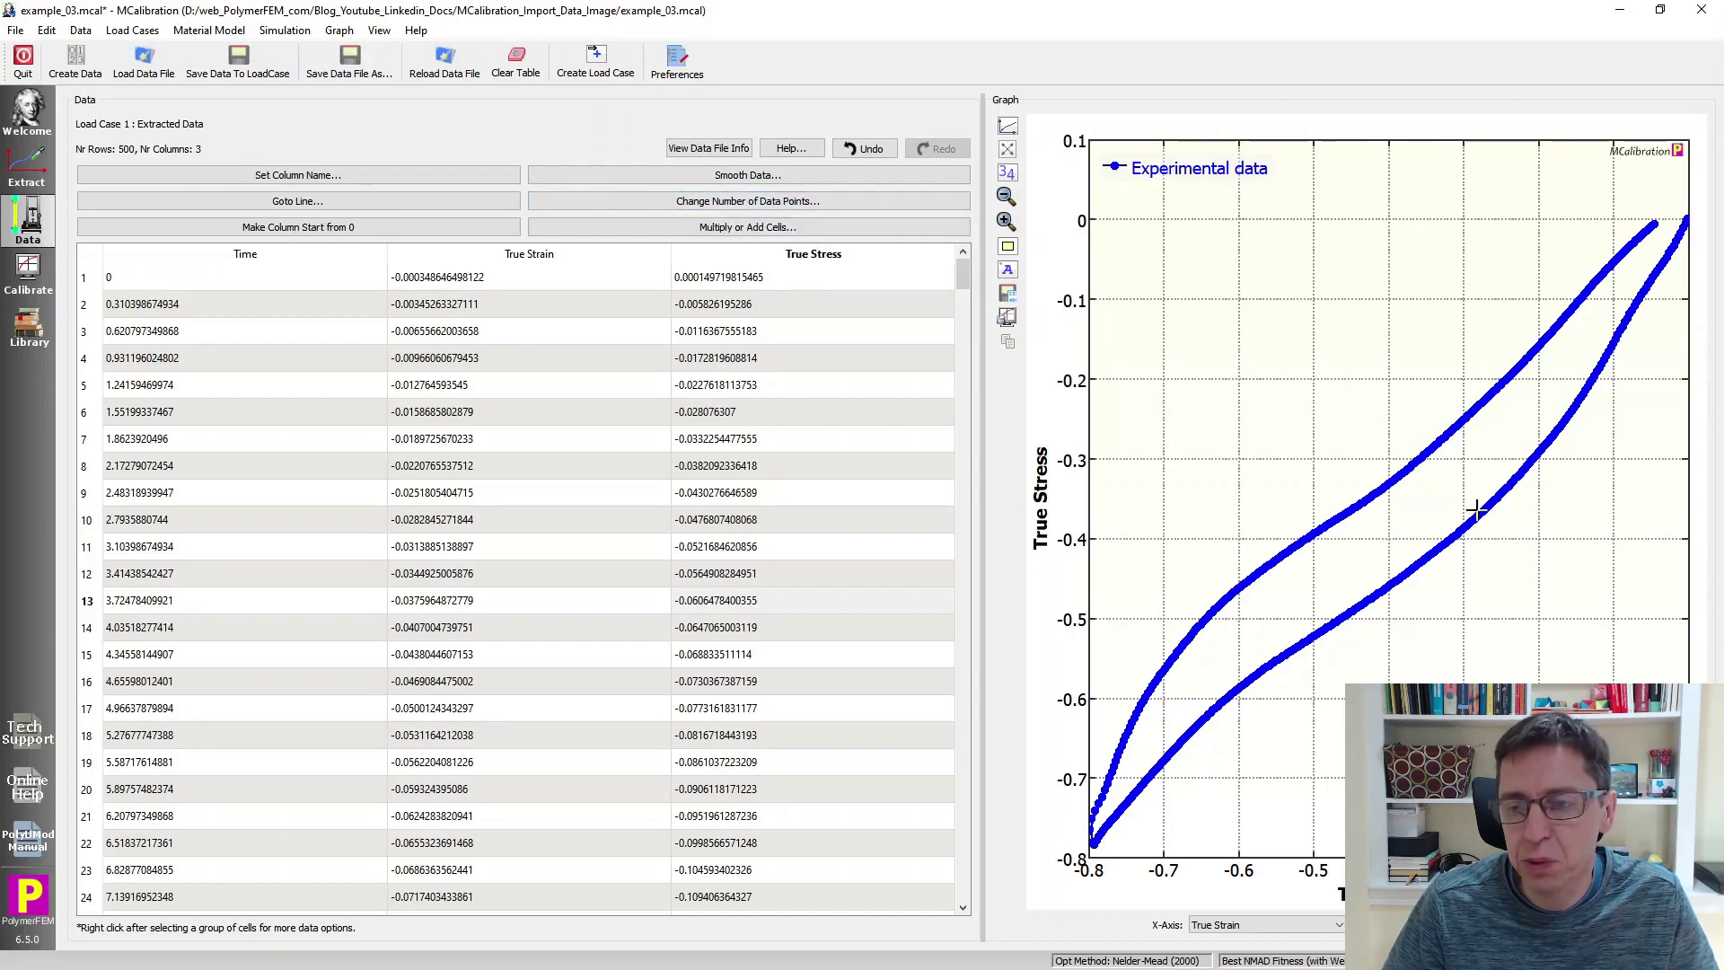
# Step: Resample the extracted data to 500 points using Linear interpolate
pyautogui.click(818, 206)
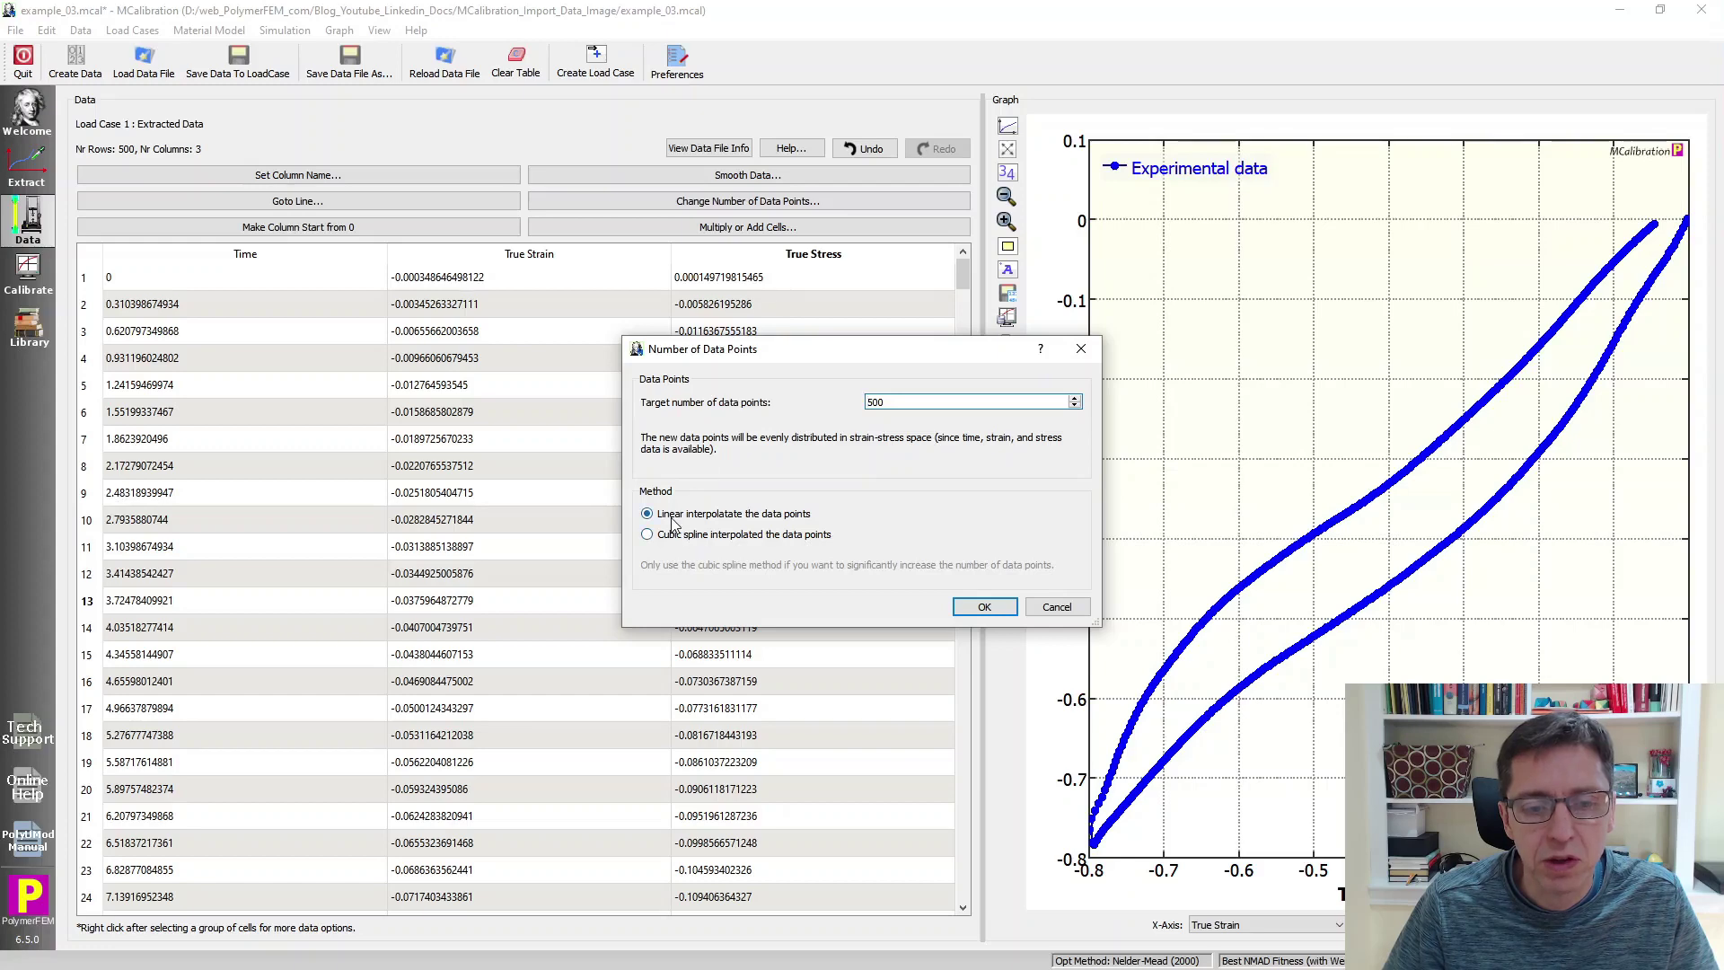
pyautogui.click(984, 606)
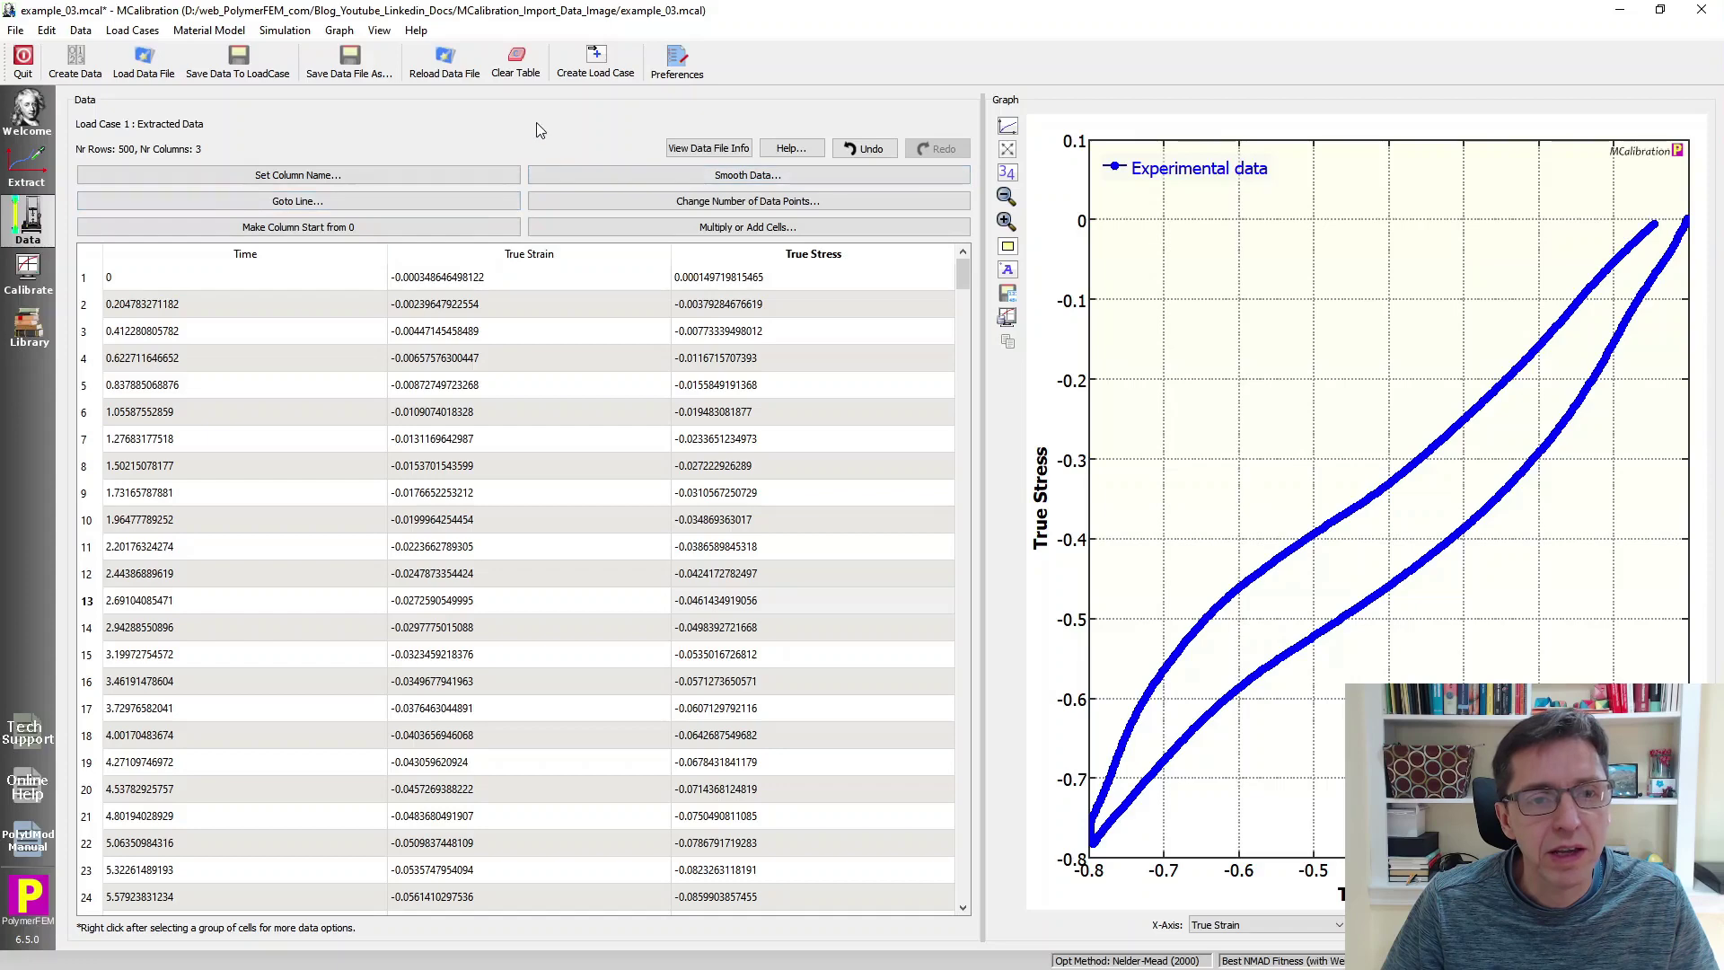
# Step: Create and save a third load case from the 500-point true stress-strain data
pyautogui.click(591, 73)
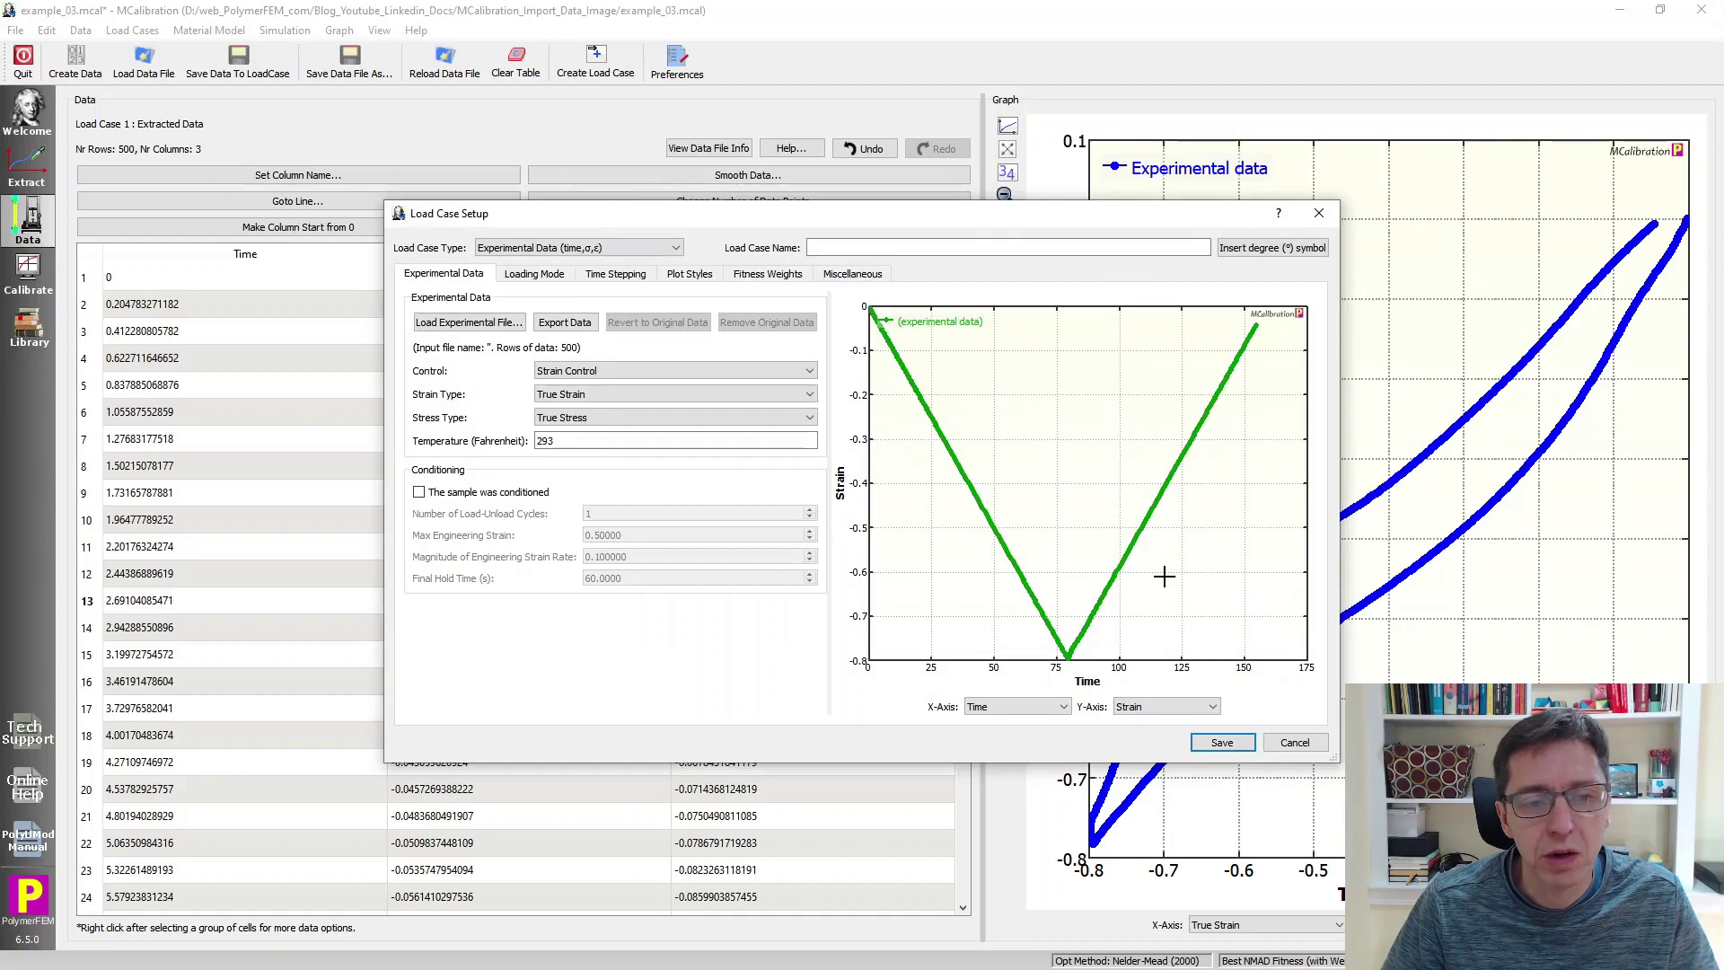
pyautogui.click(1242, 744)
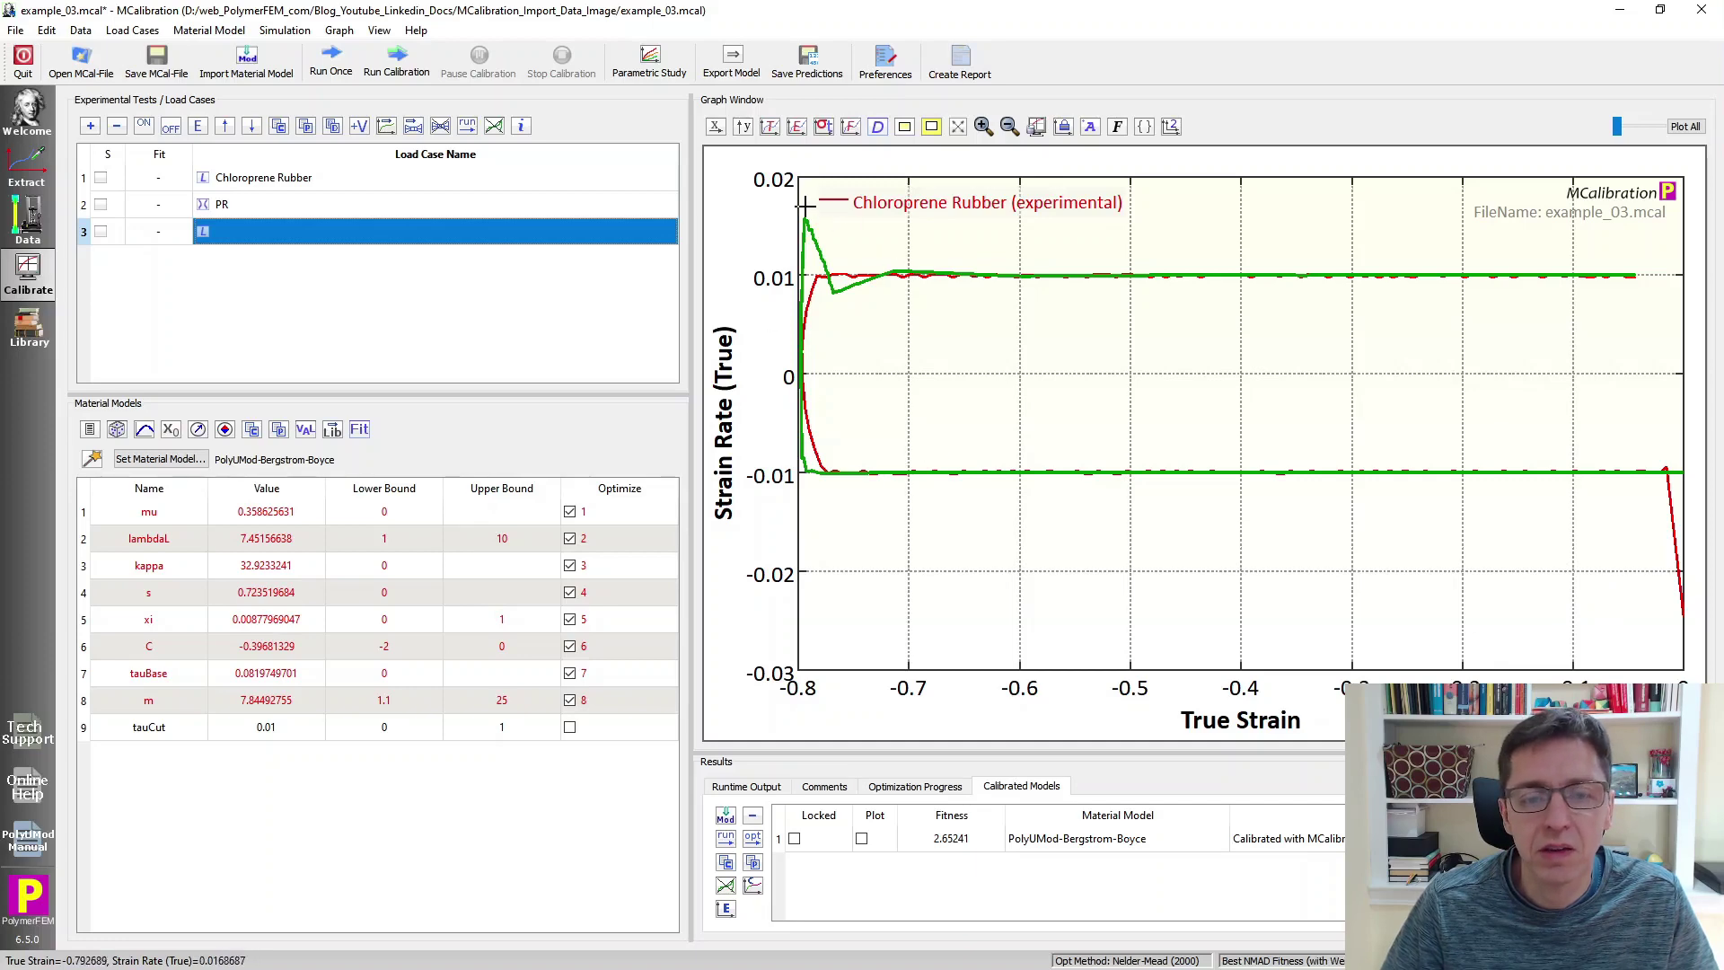
pyautogui.click(771, 130)
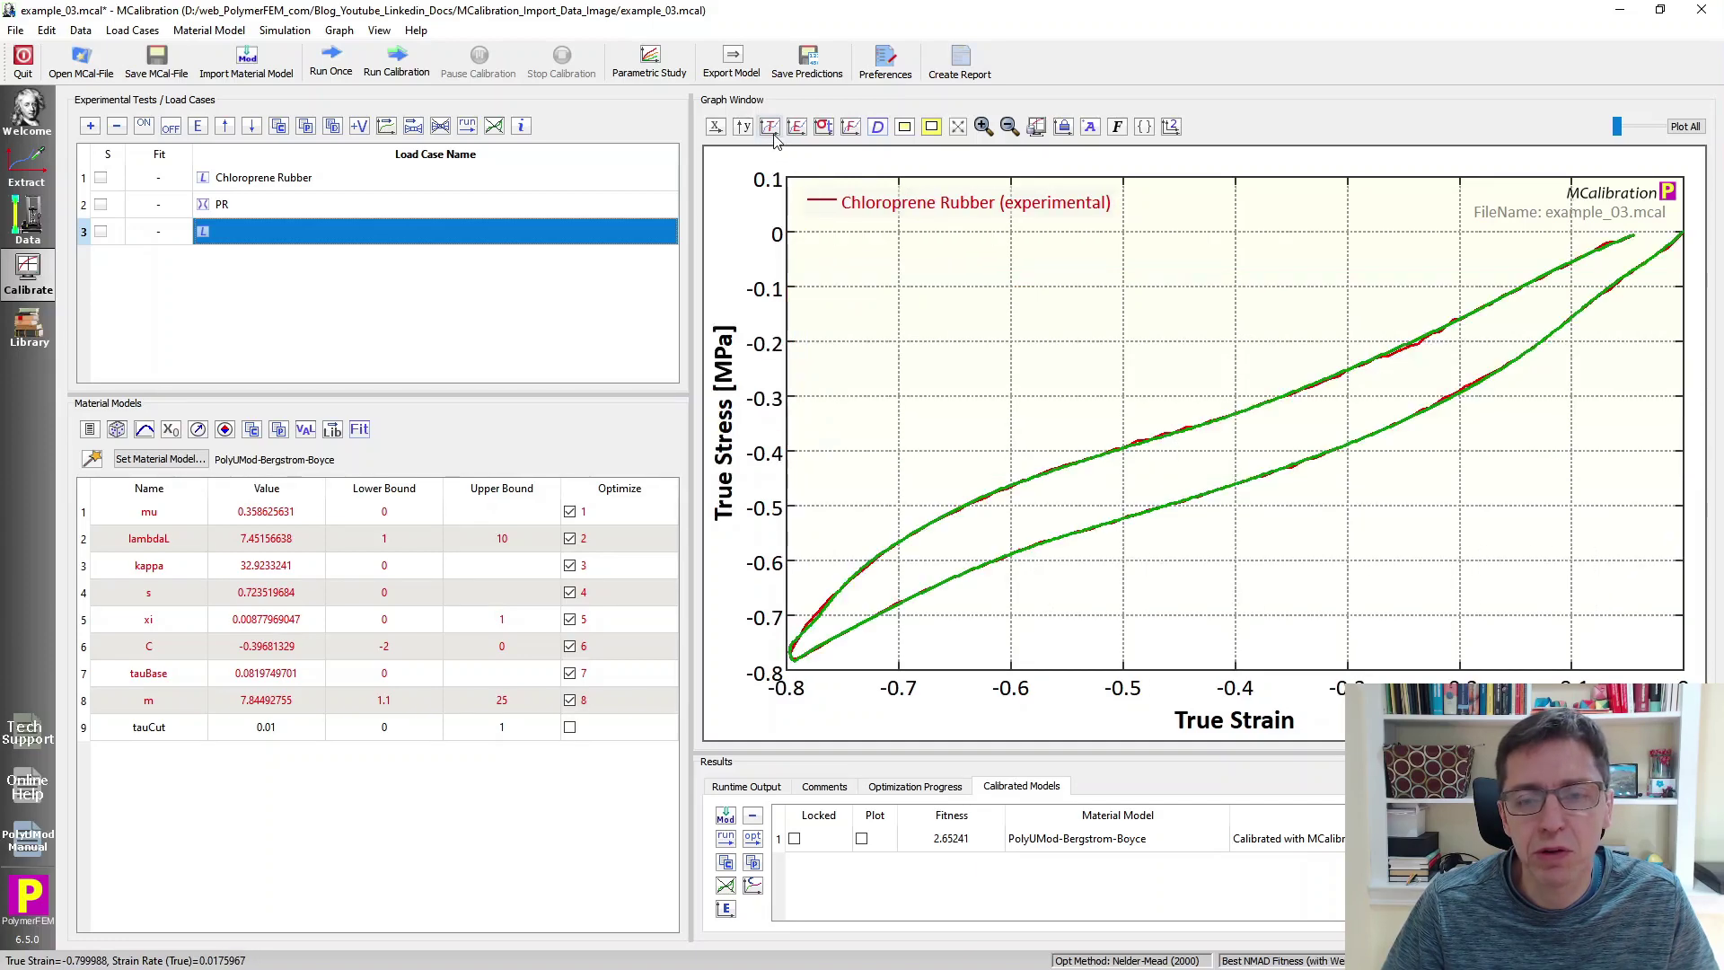
# Step: Name load case 3 'From Image' and plot engineering stress against time
pyautogui.doubleClick(328, 234)
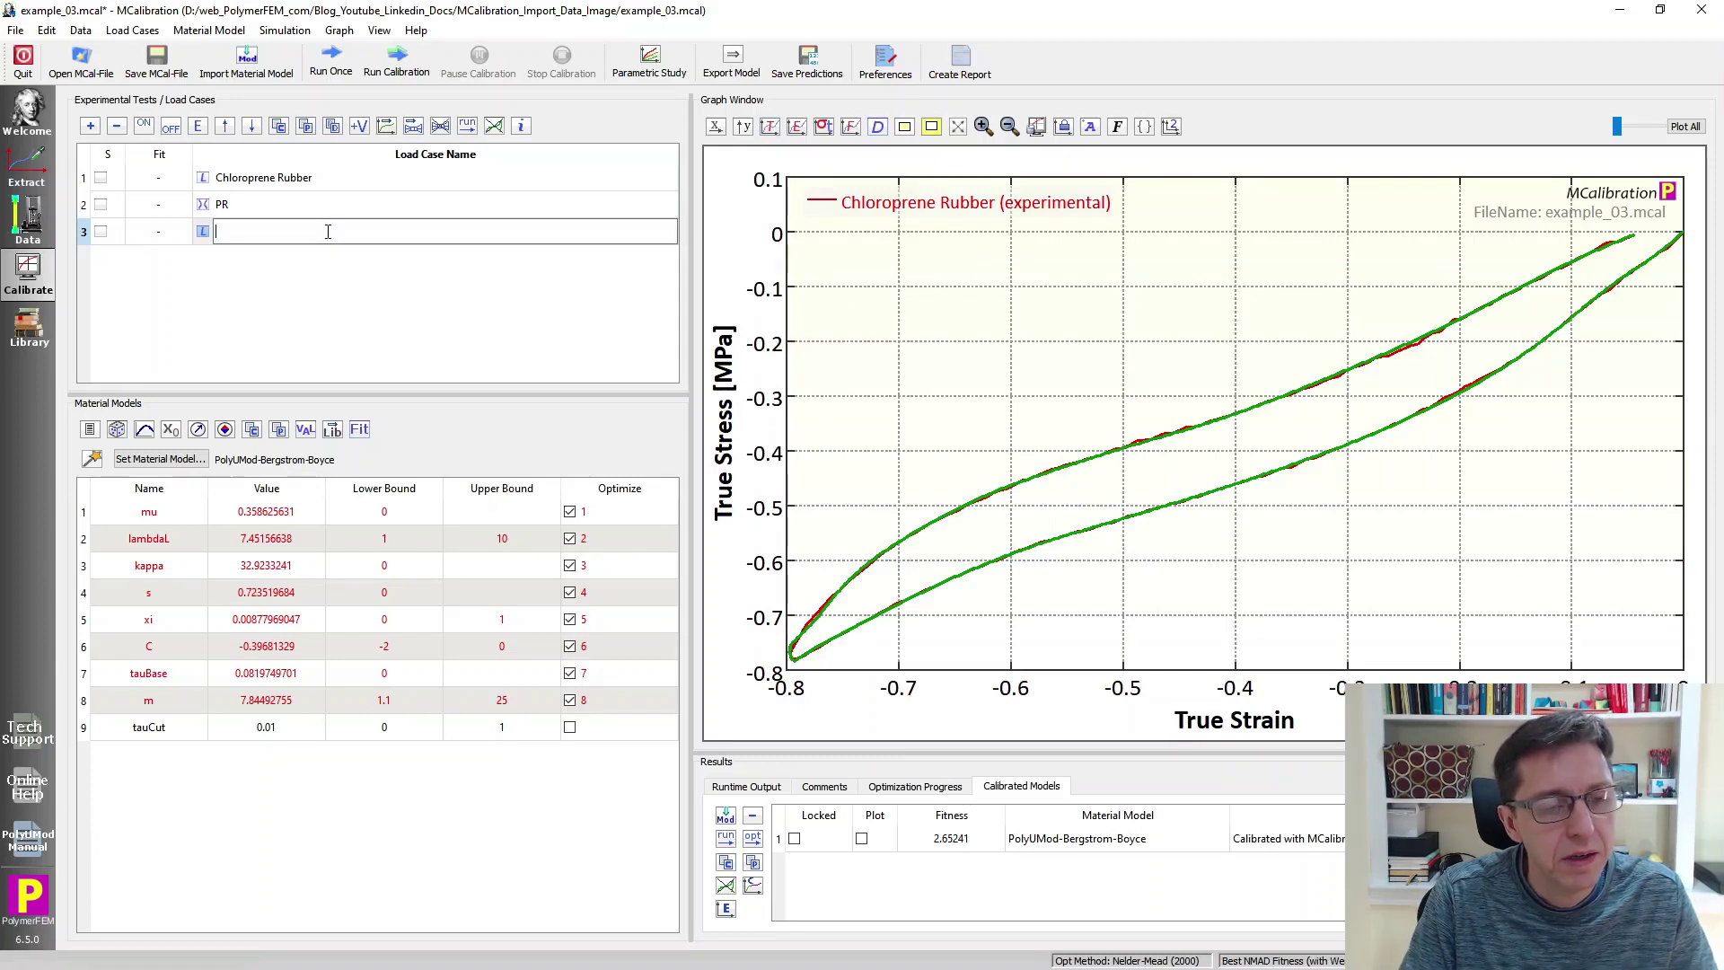
pyautogui.write('From Image')
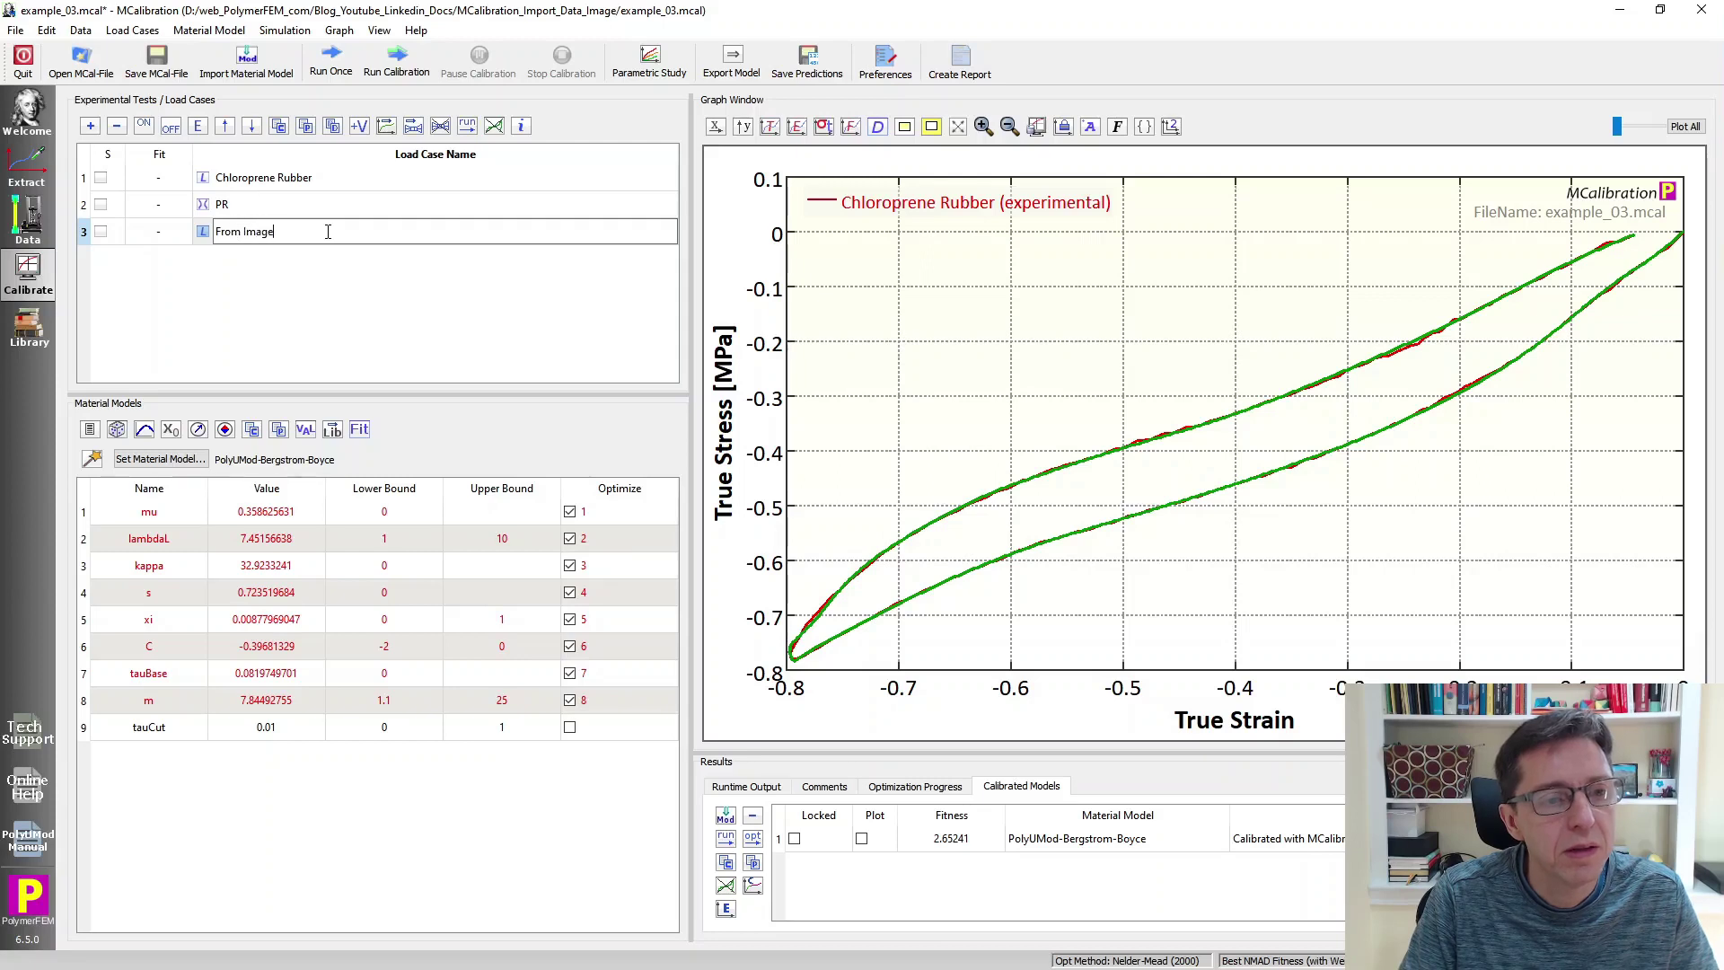
pyautogui.press('Return')
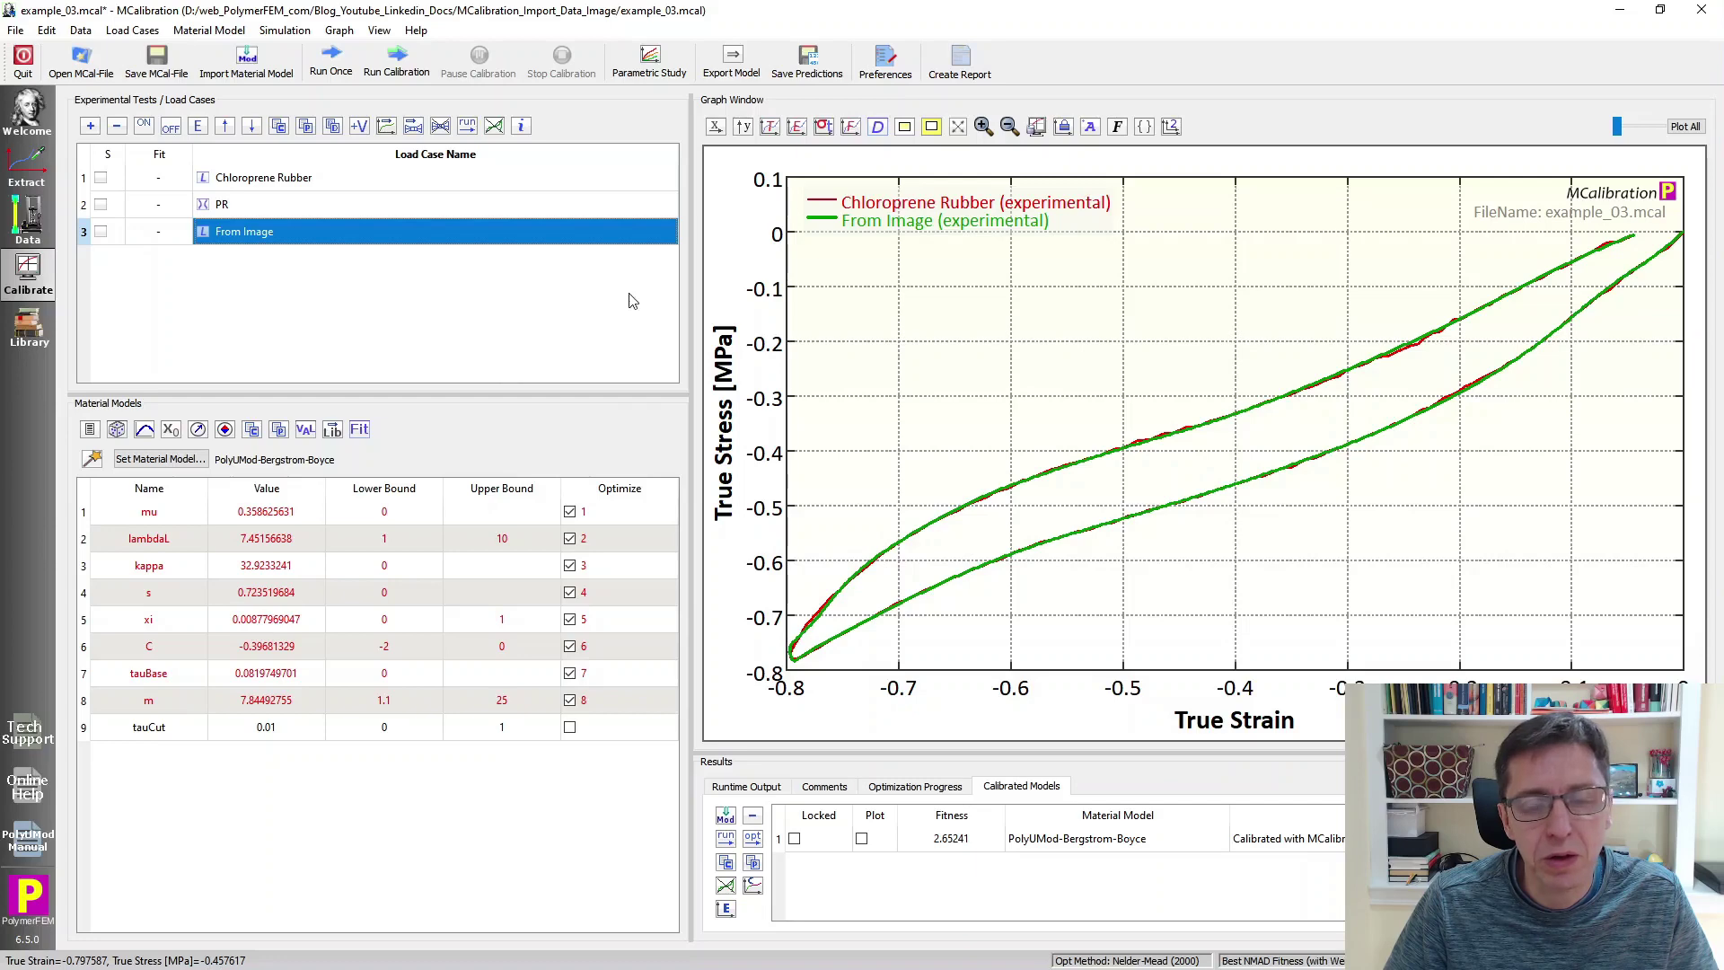
pyautogui.click(831, 128)
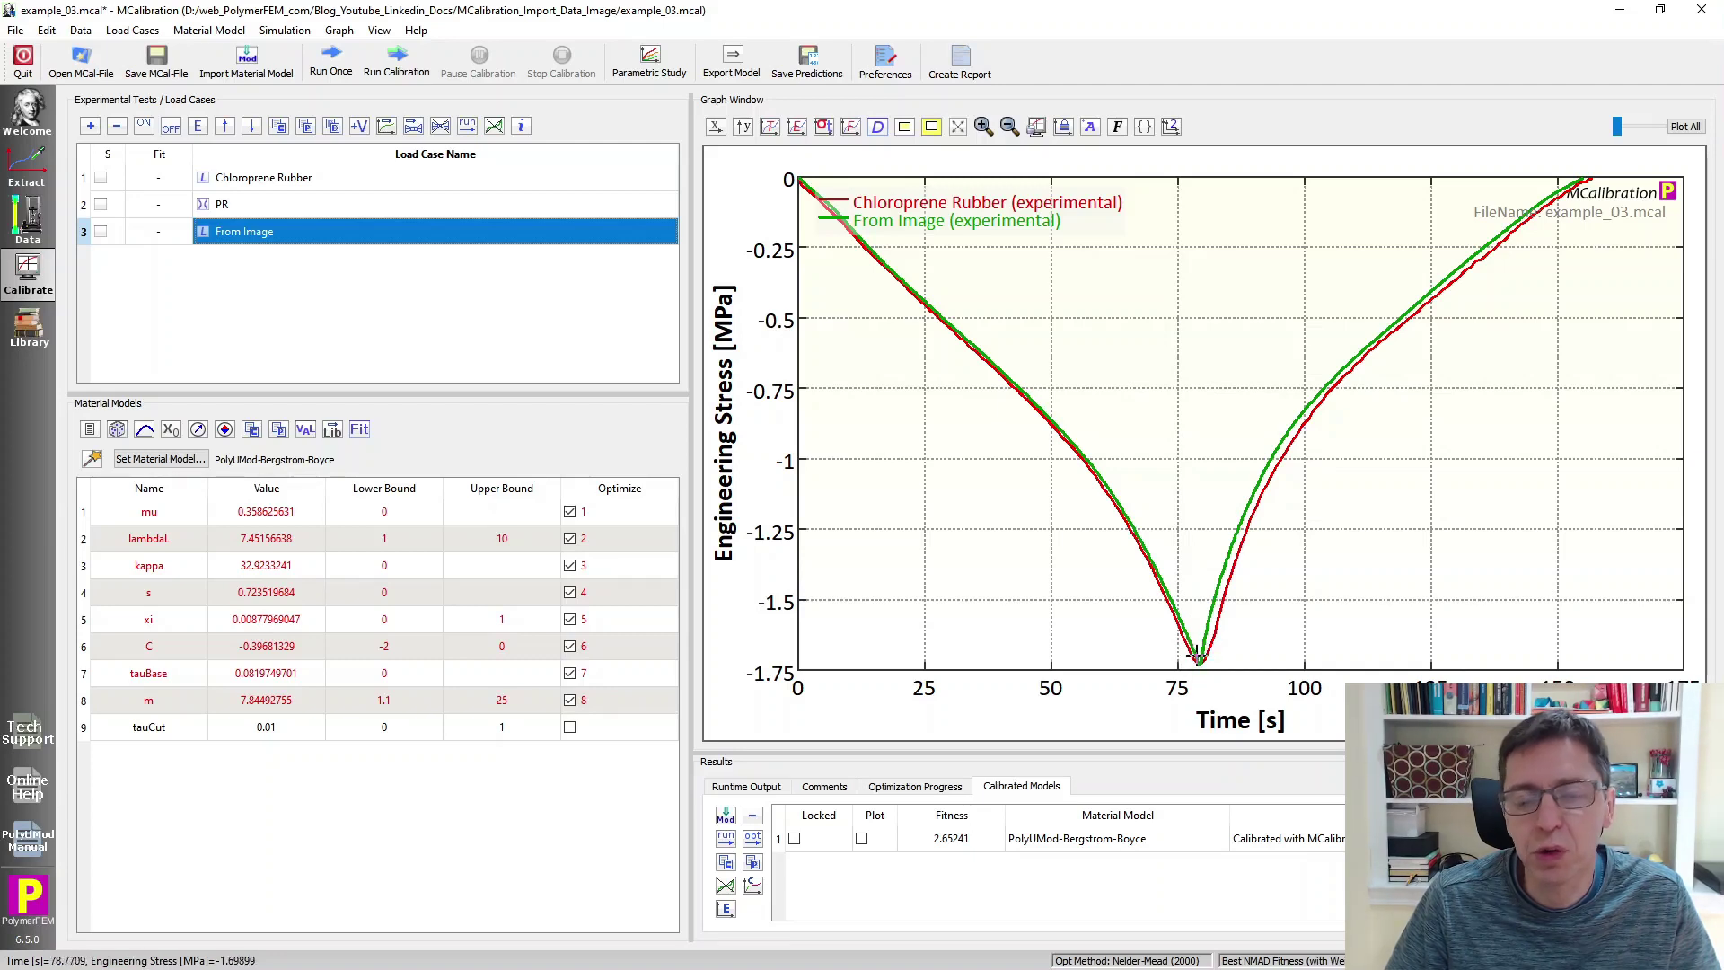
pyautogui.click(770, 127)
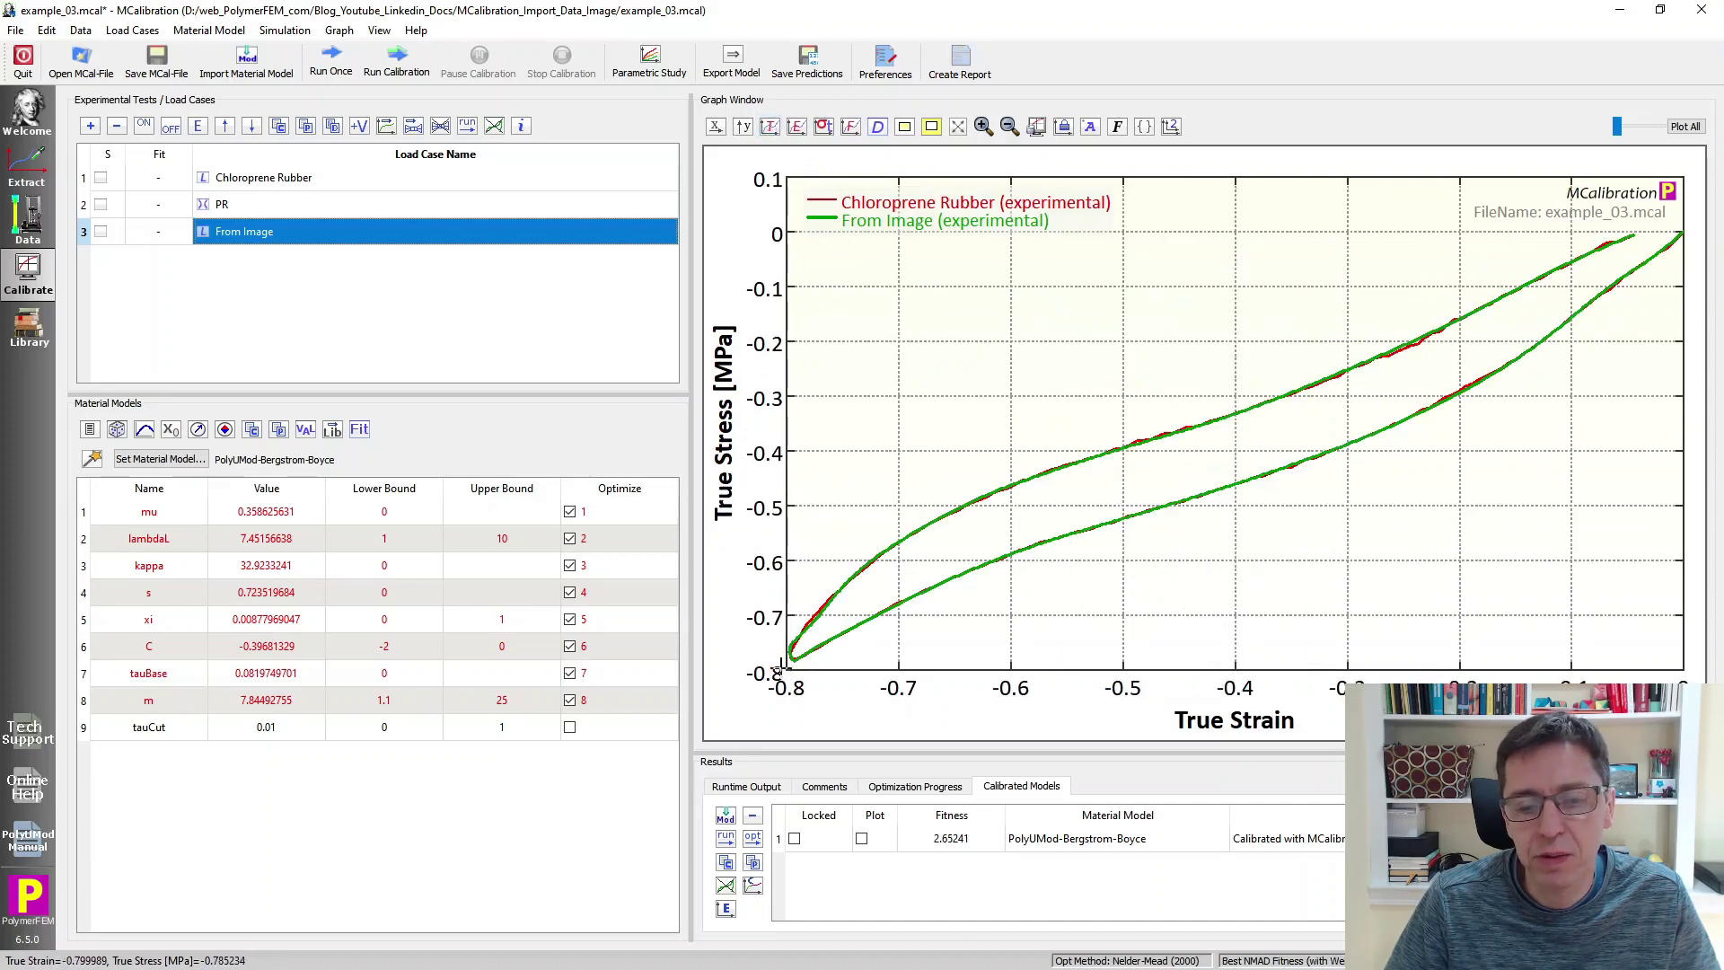